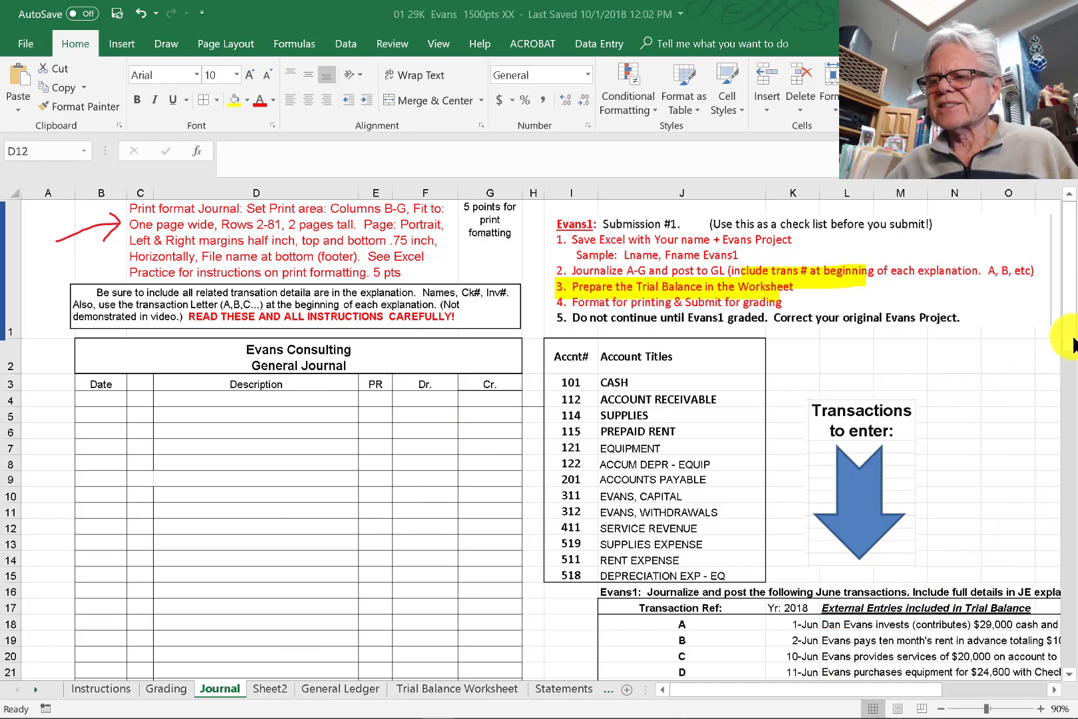
Date journal entry A June 1, 2018.
drag(1068, 329, 1069, 366)
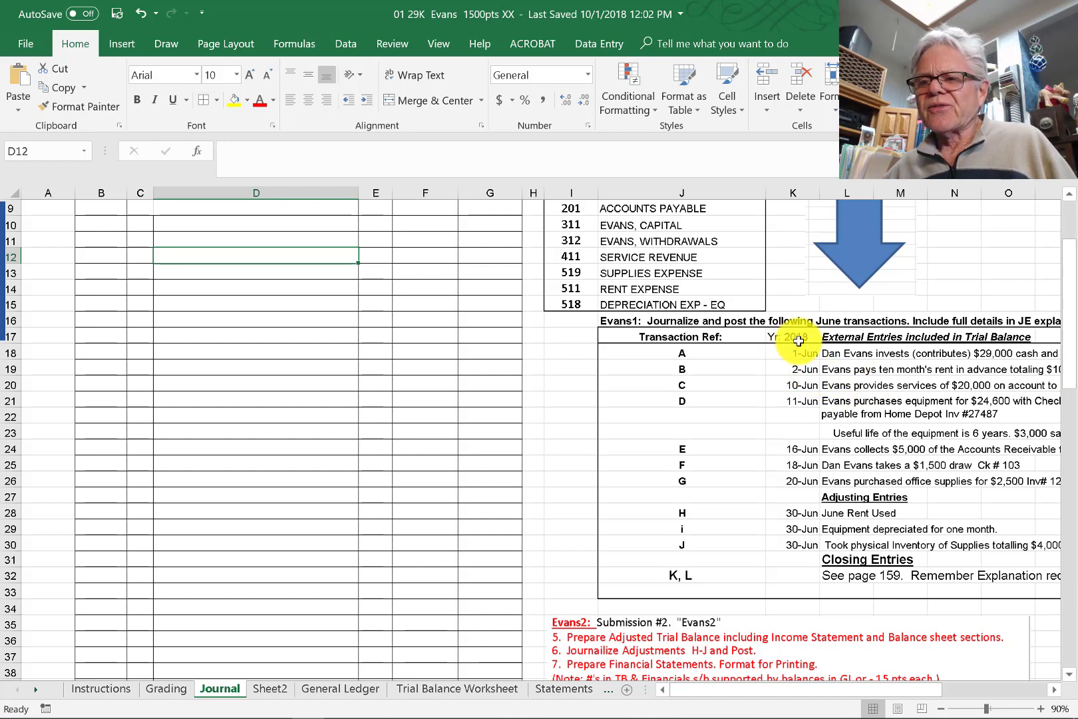
drag(761, 688, 823, 690)
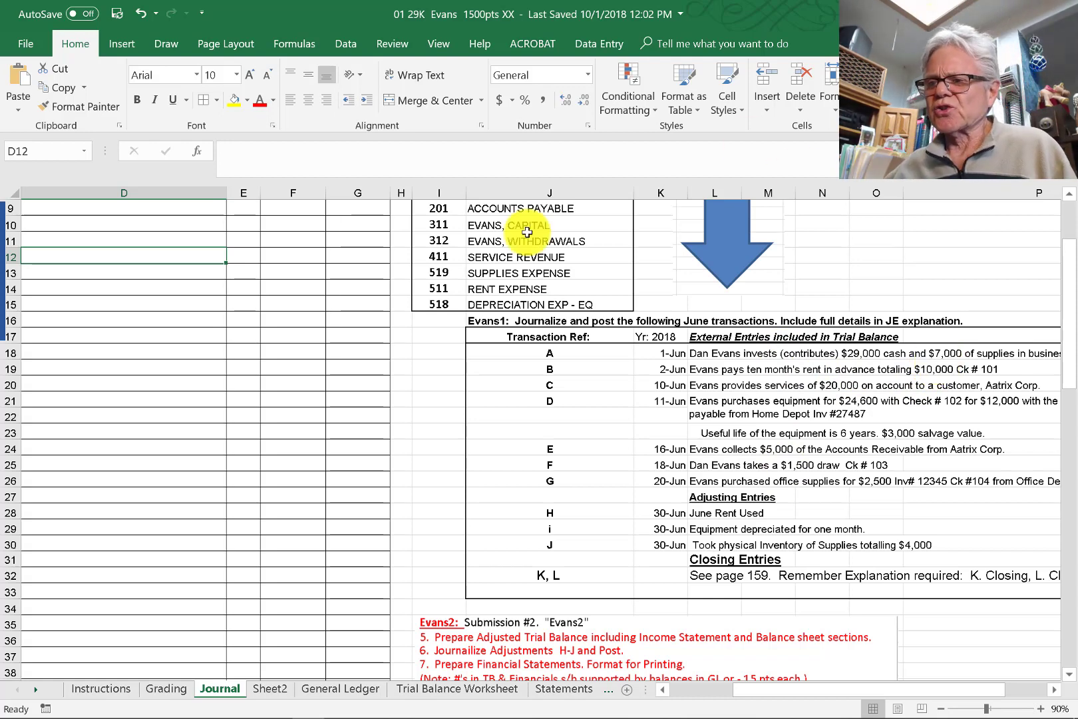
drag(803, 690, 735, 690)
scroll(54, 300, up, 3)
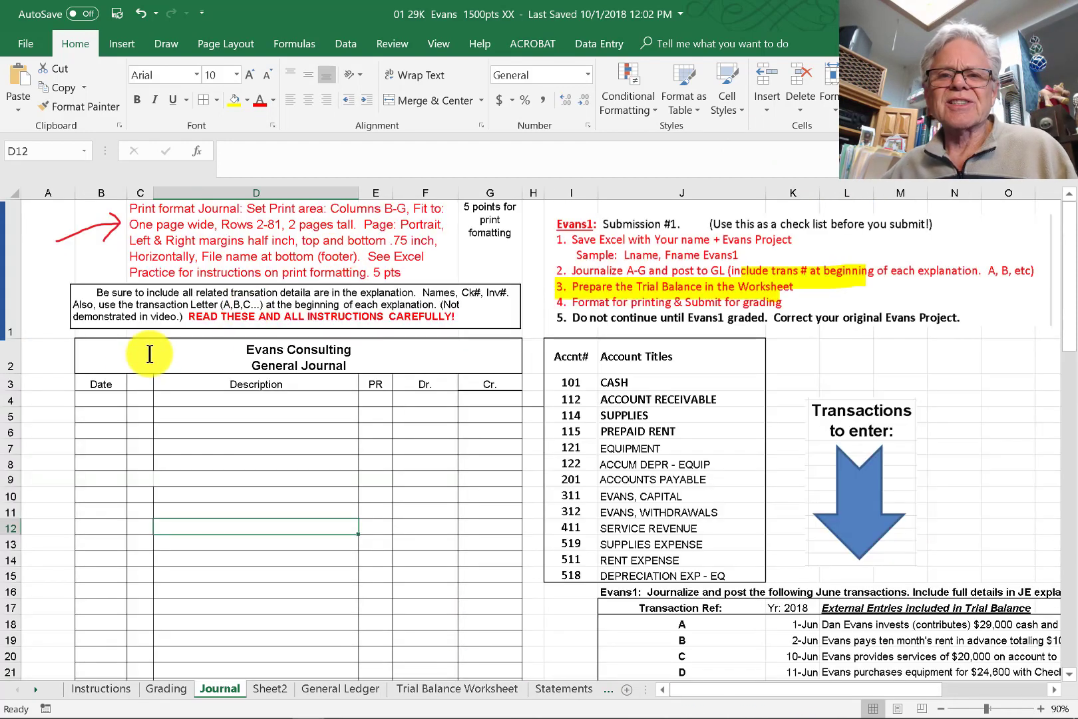
click(106, 397)
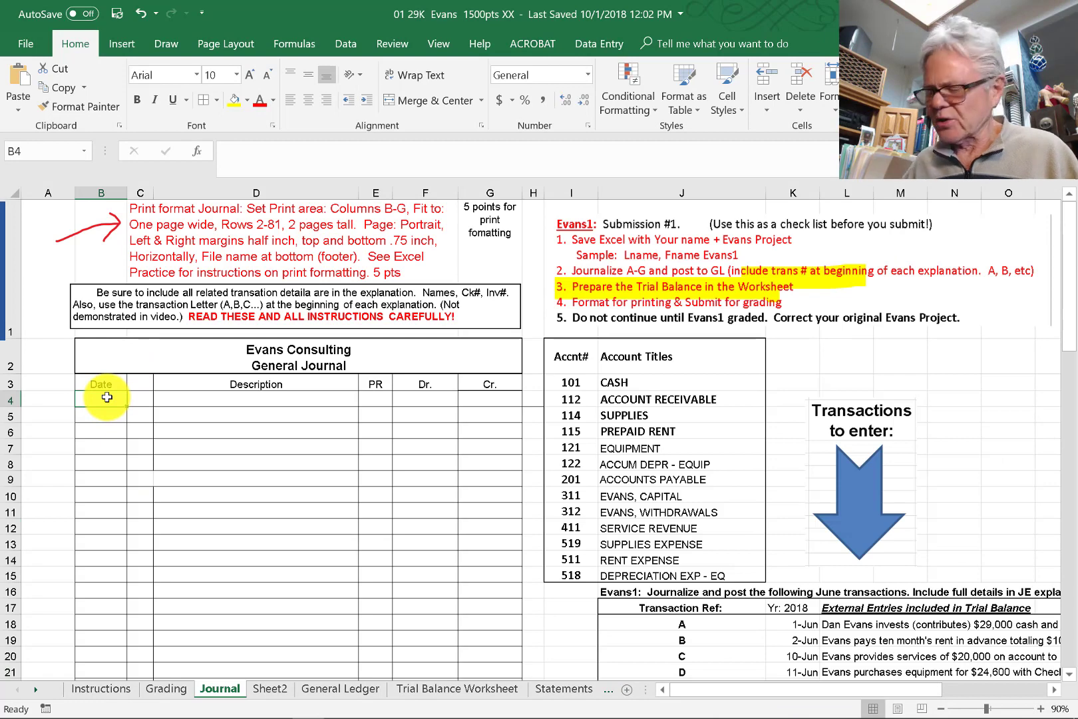
text(201)
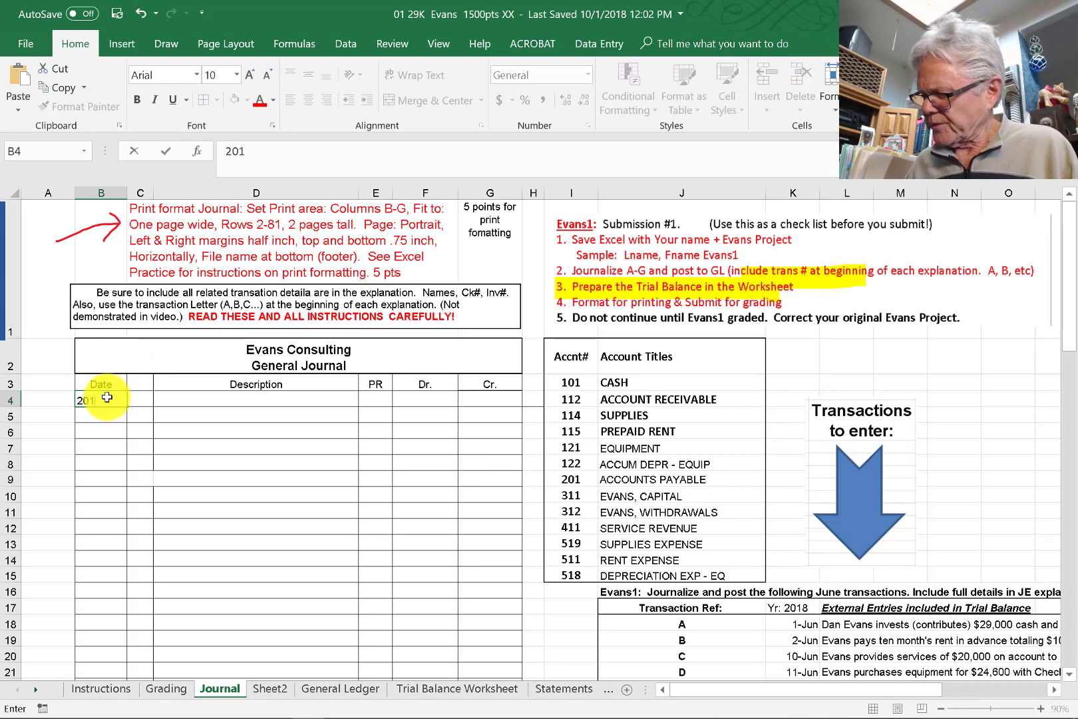
text(8)
key(Return)
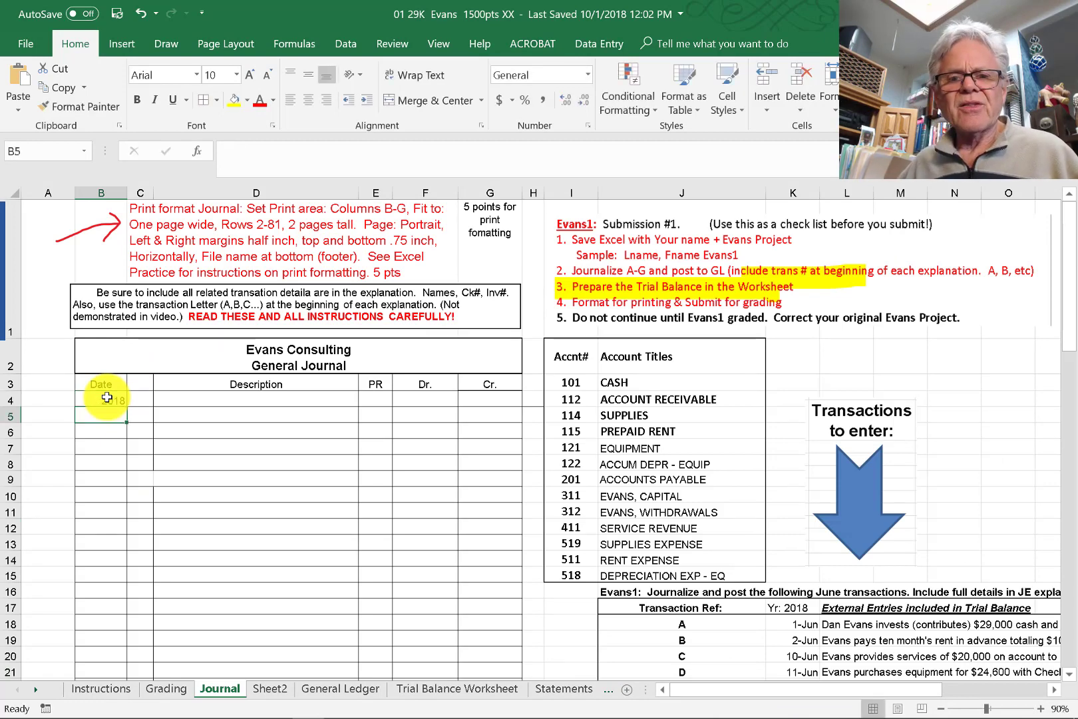
text(June)
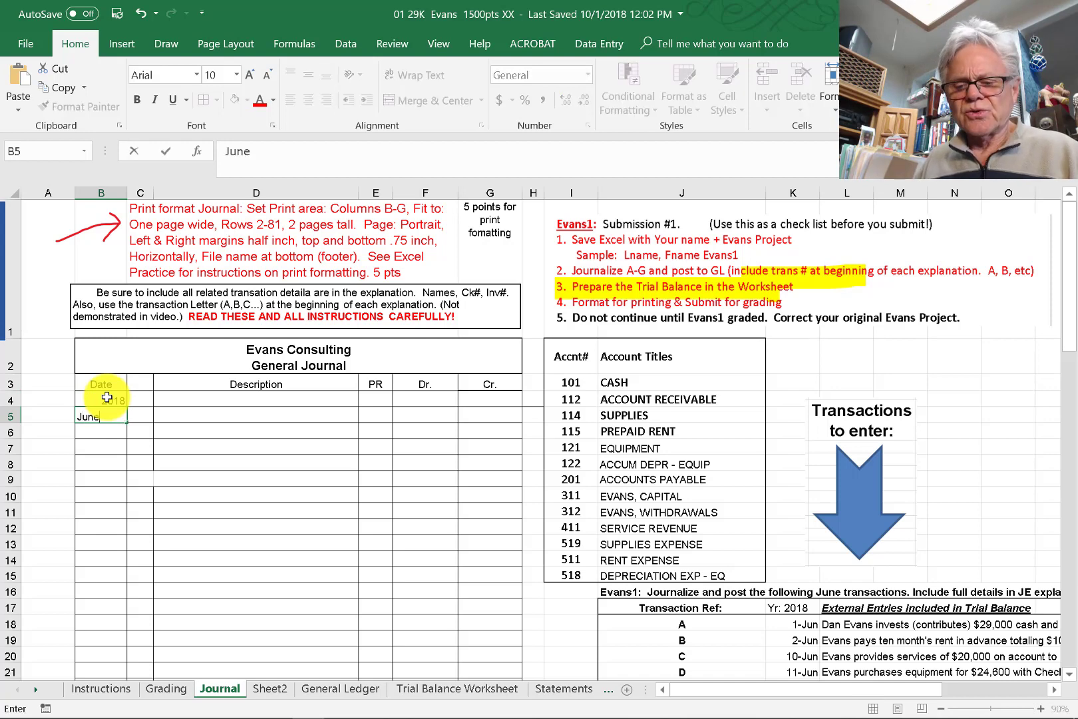
key(Tab)
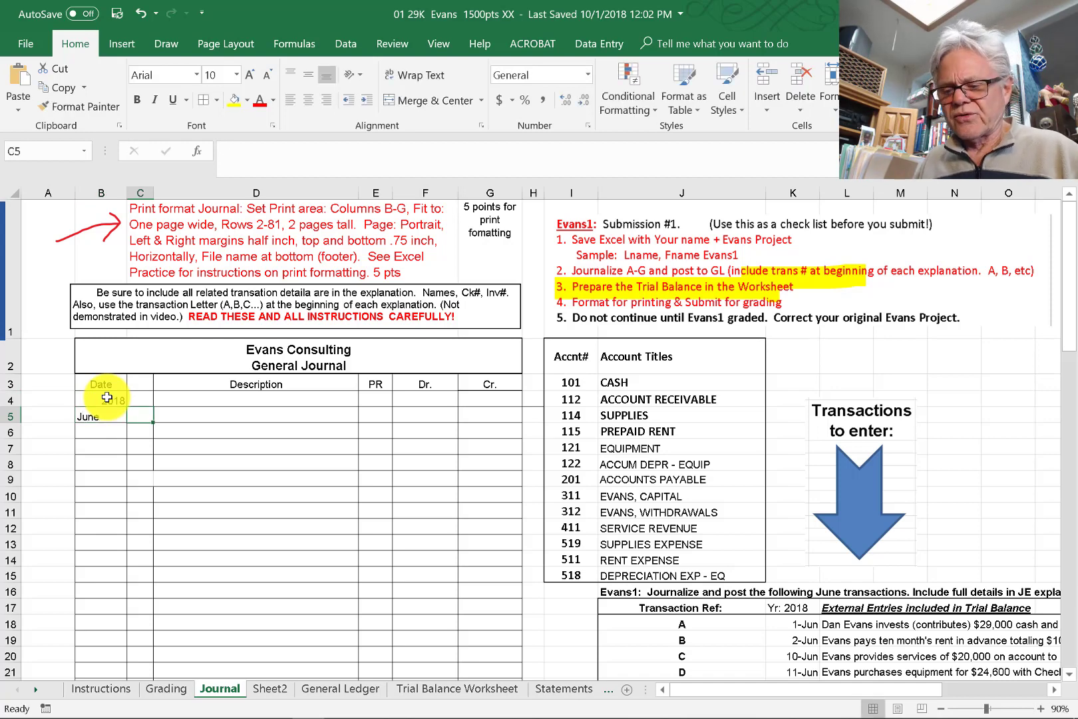
text(1)
key(Tab)
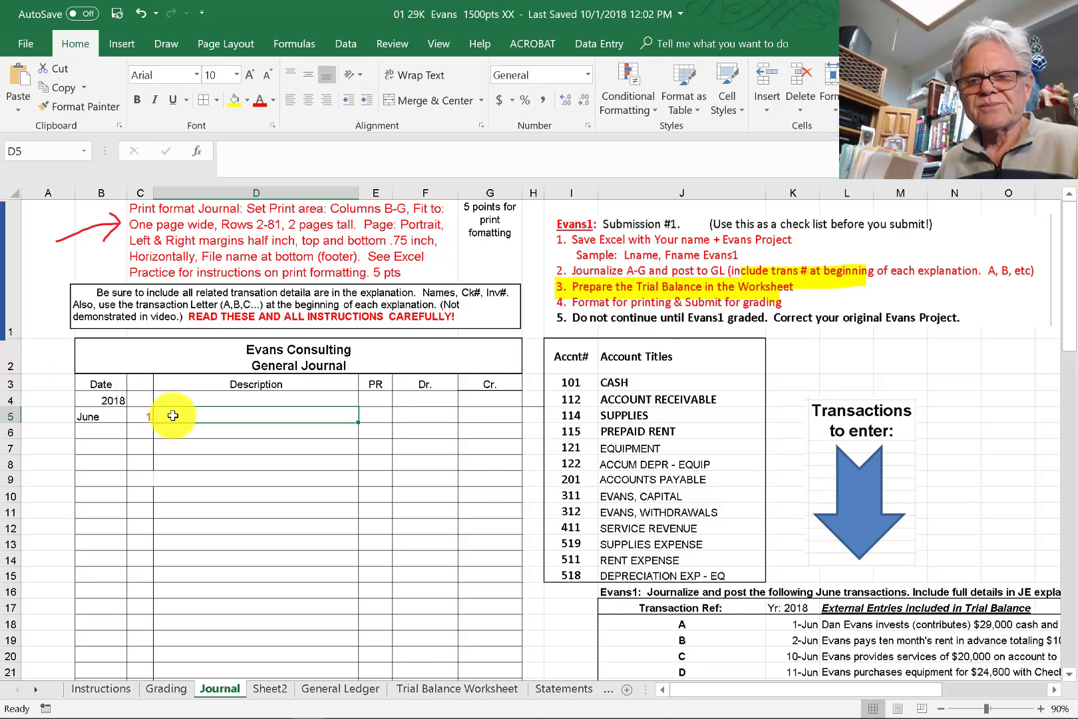
Debit Cash 29000 on the first line of entry A.
text(Cash)
key(Tab)
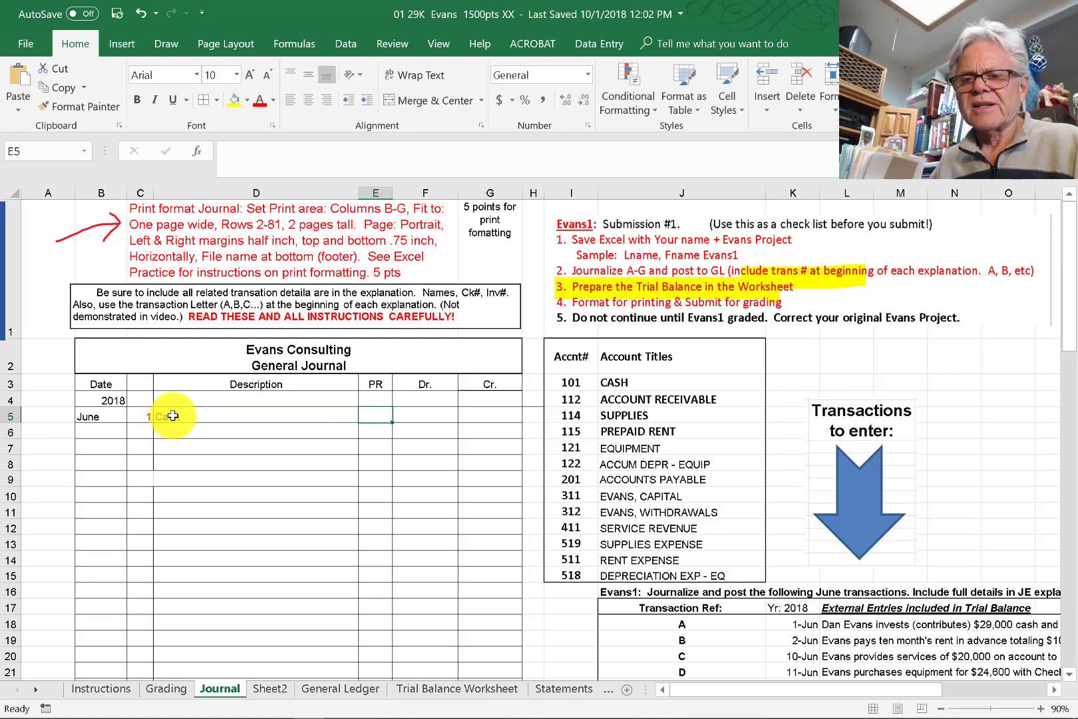
key(Tab)
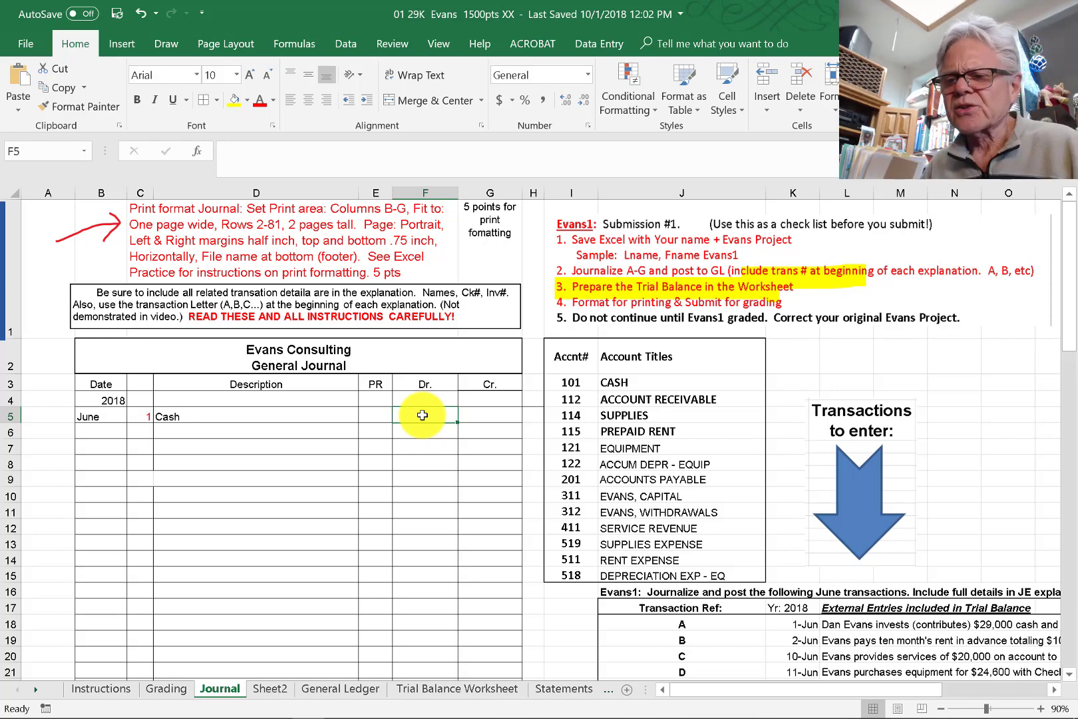
text(29000)
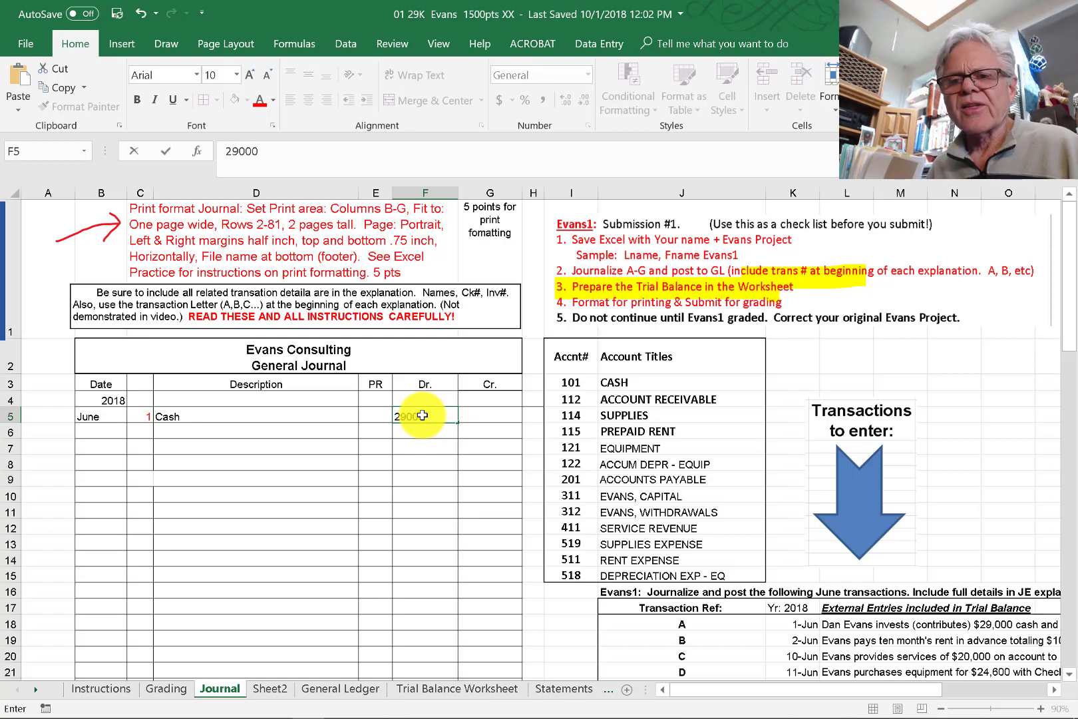
key(Tab)
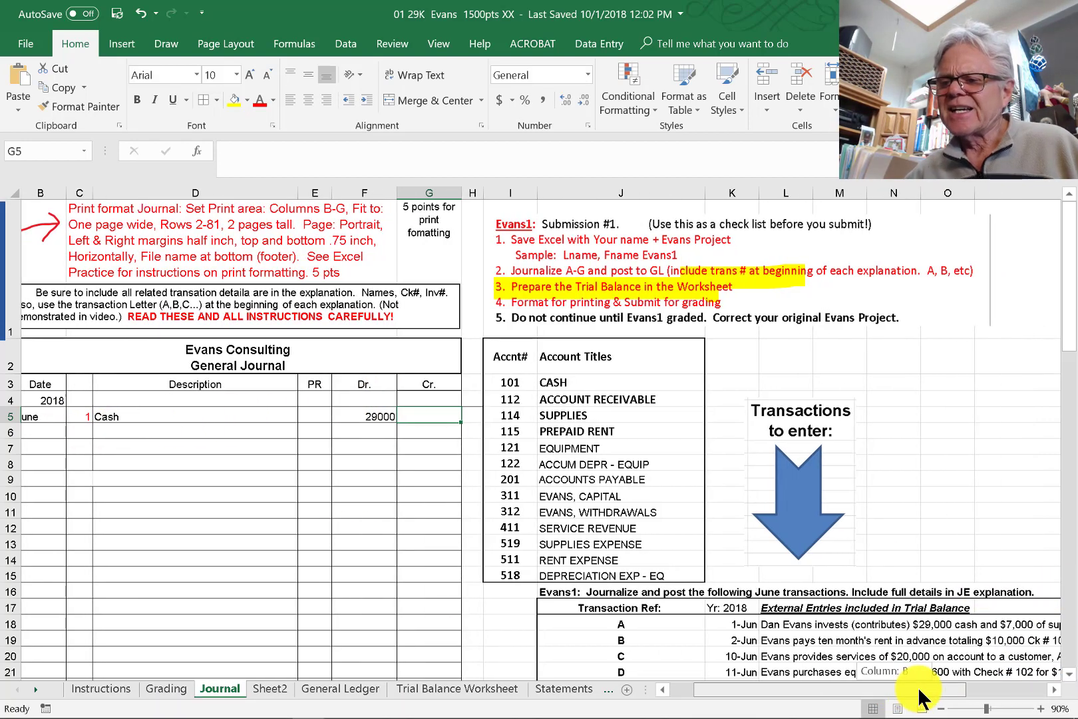
Add a 7000 debit to Supplies on row 6.
click(175, 429)
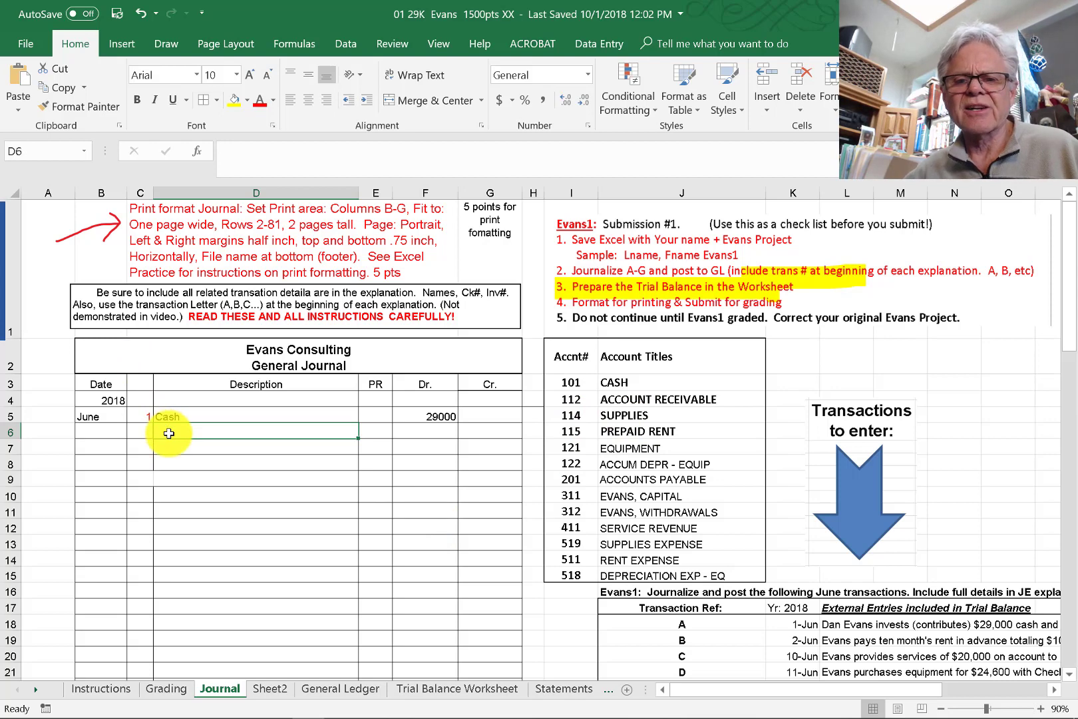
text(Supplies)
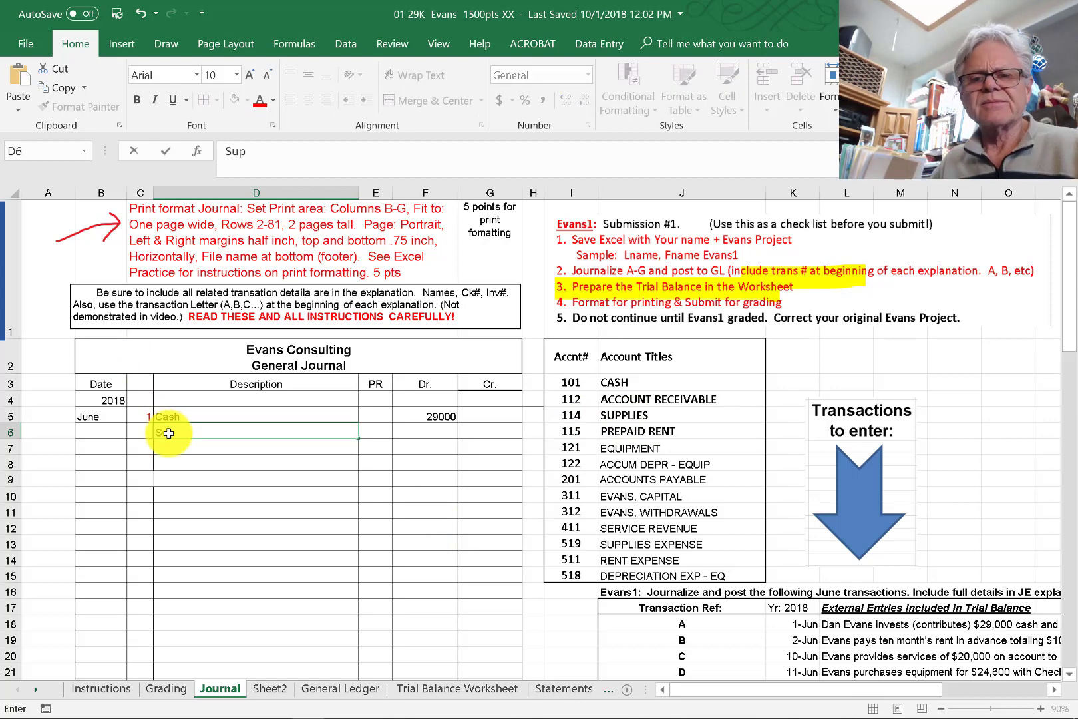
key(Tab)
key(Tab)
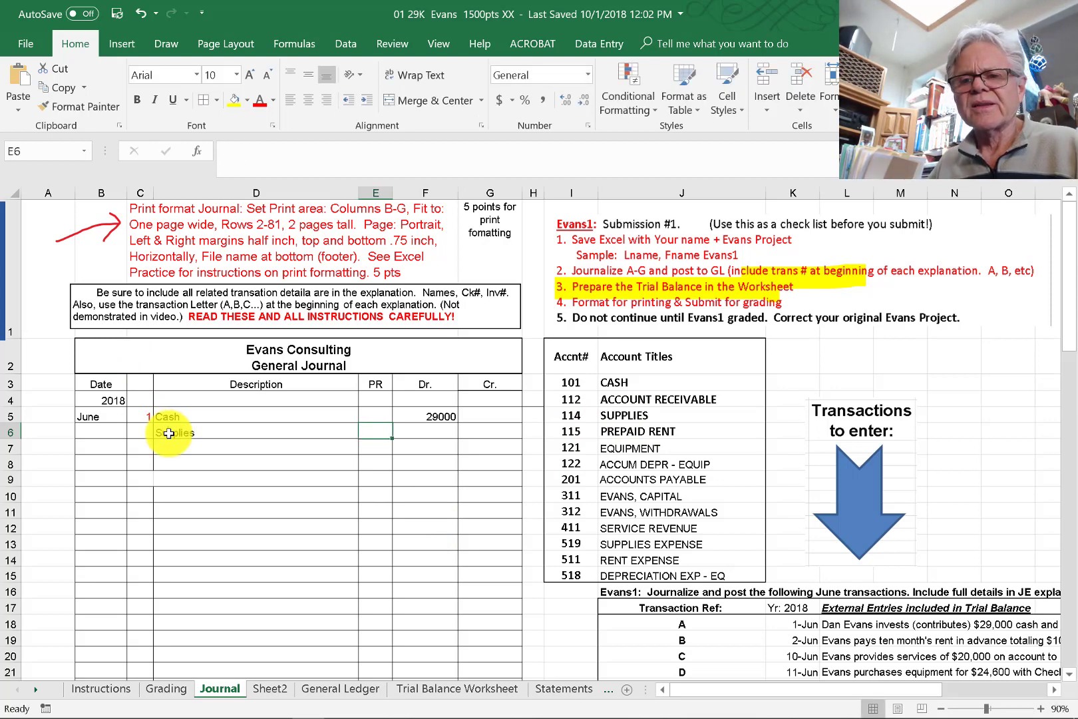
text(7000)
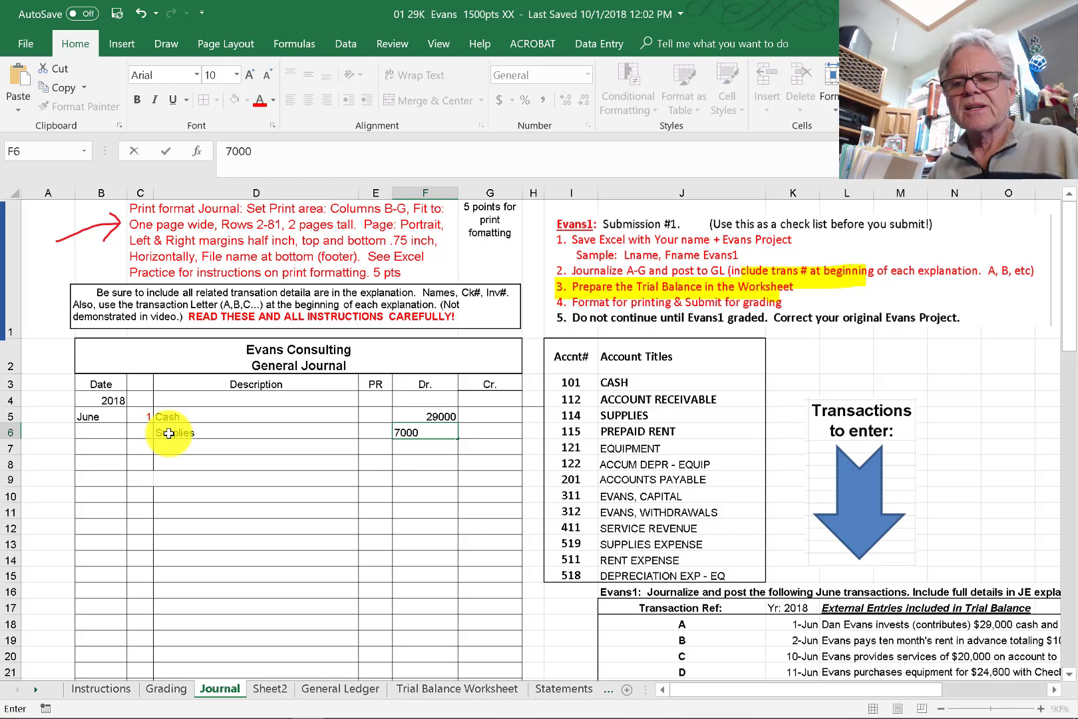
key(Tab)
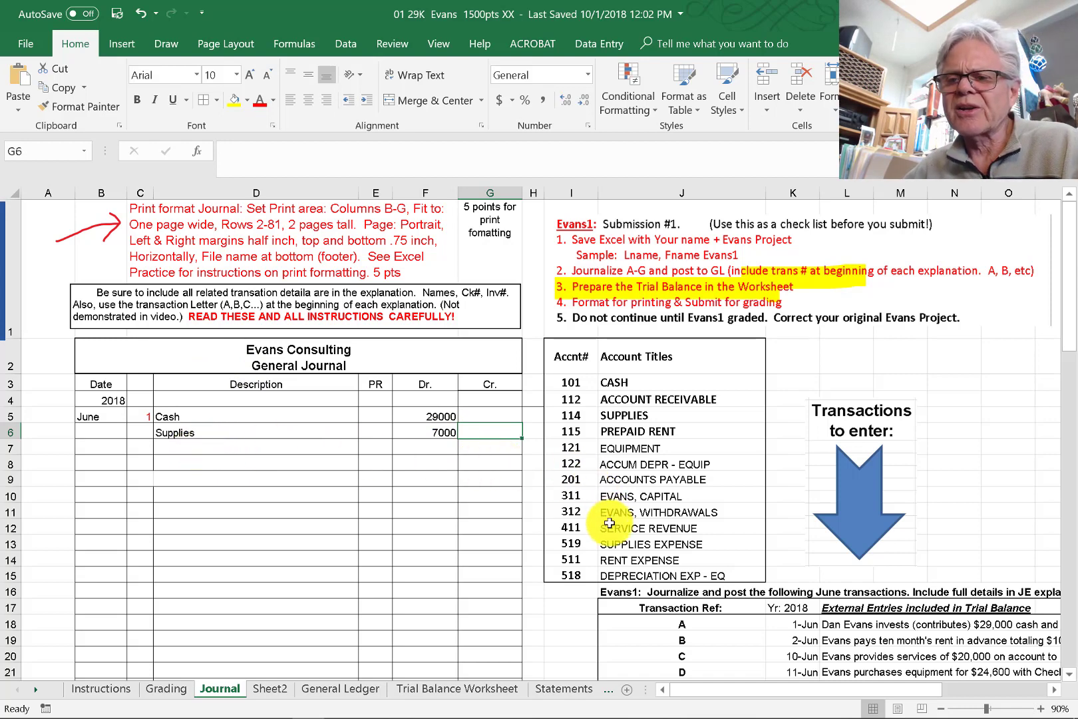
Credit the owner's capital account 36000 on row 7.
click(187, 445)
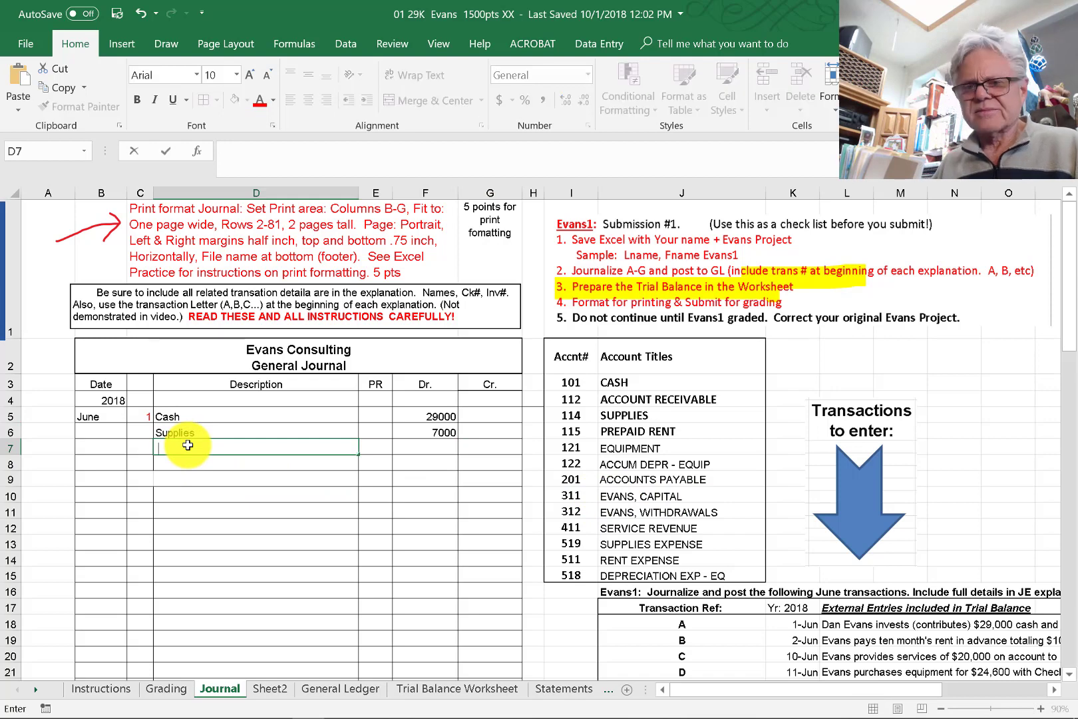
text(Evans,)
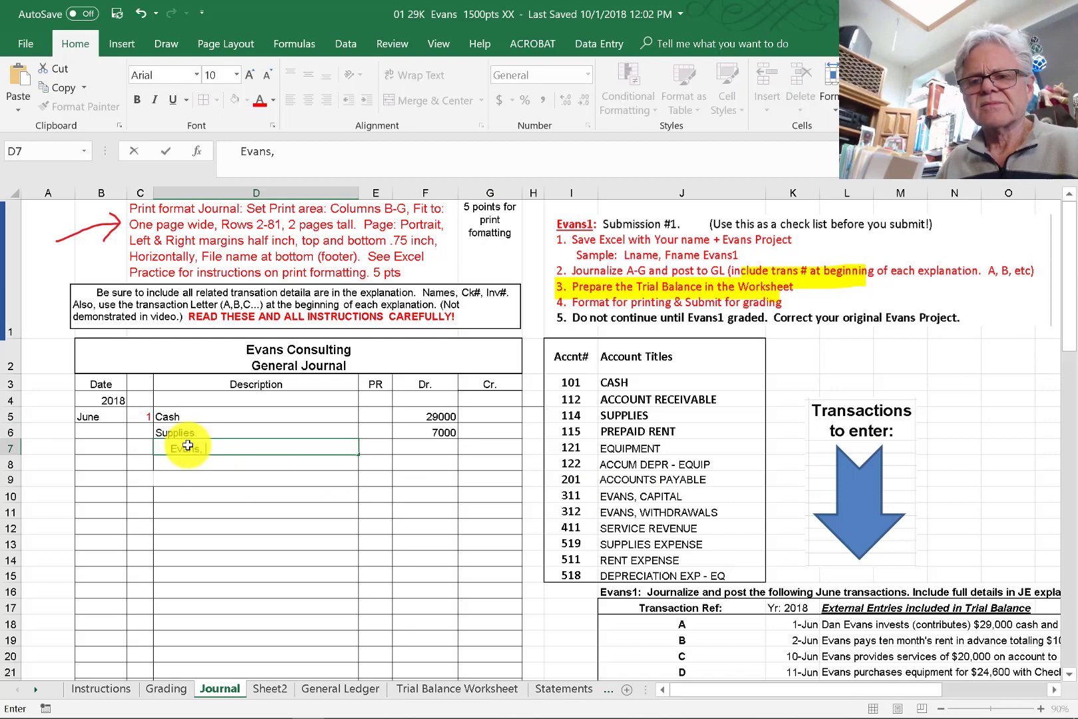
text( Capital)
key(Tab)
key(Tab)
key(Tab)
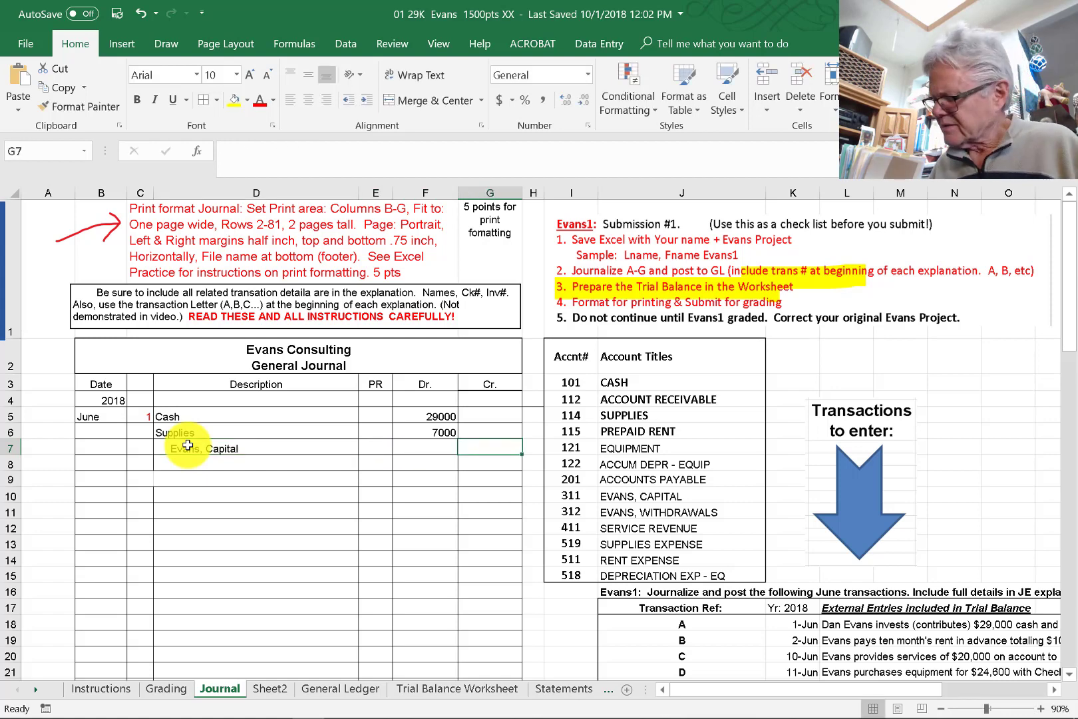
text(36000)
key(Return)
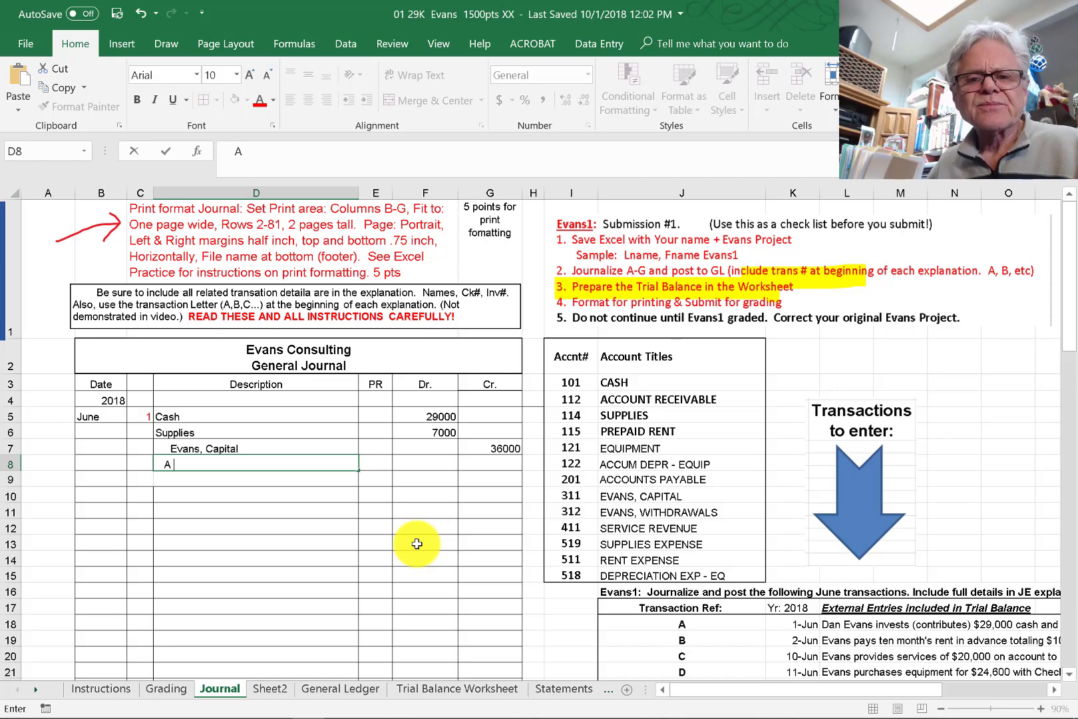
Add entry A's explanation noting the owner's contribution to the company.
text(Dan Evans Contributions to the company)
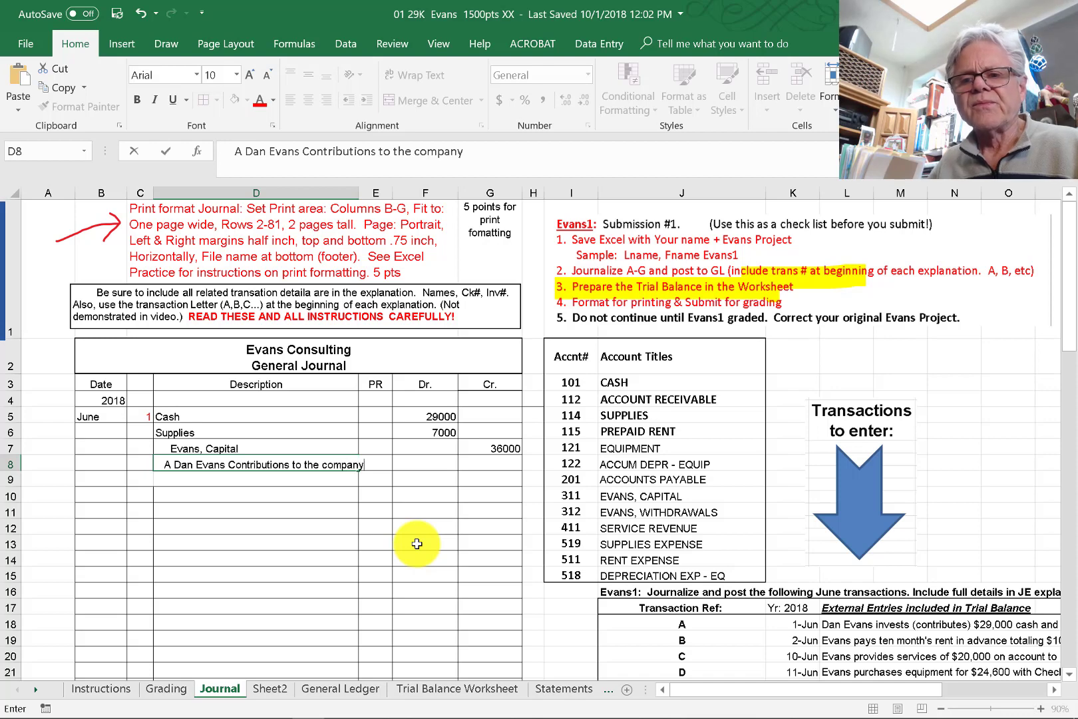
key(Return)
key(Down)
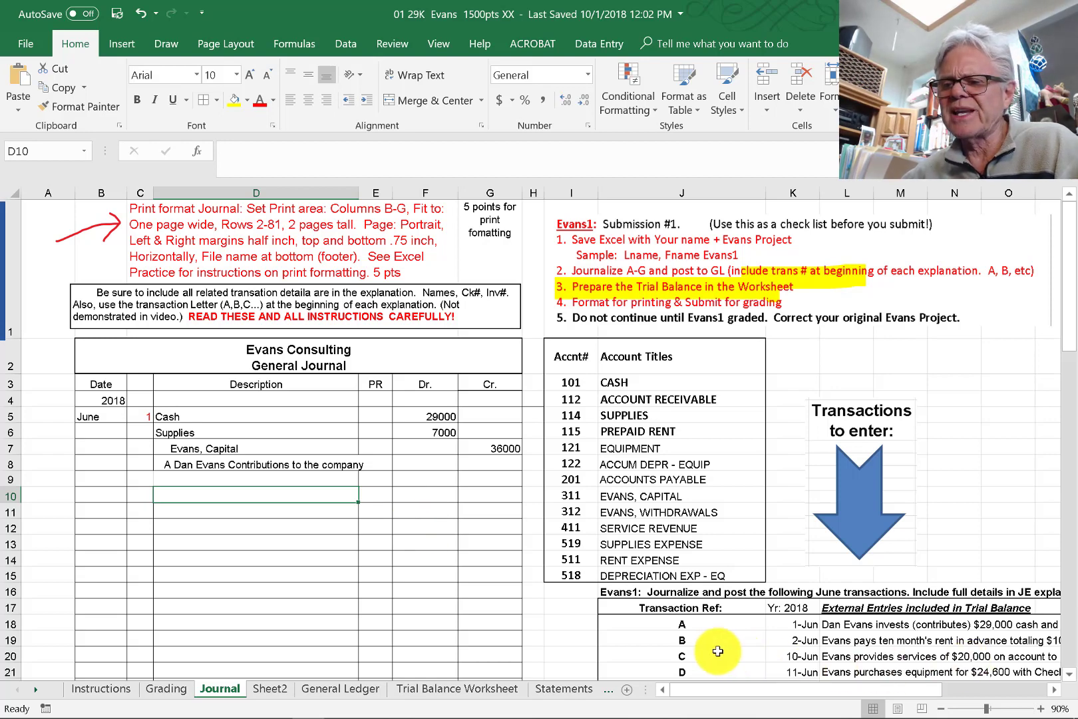
Enter day 2 in row 10 to begin entry B.
drag(758, 690, 783, 691)
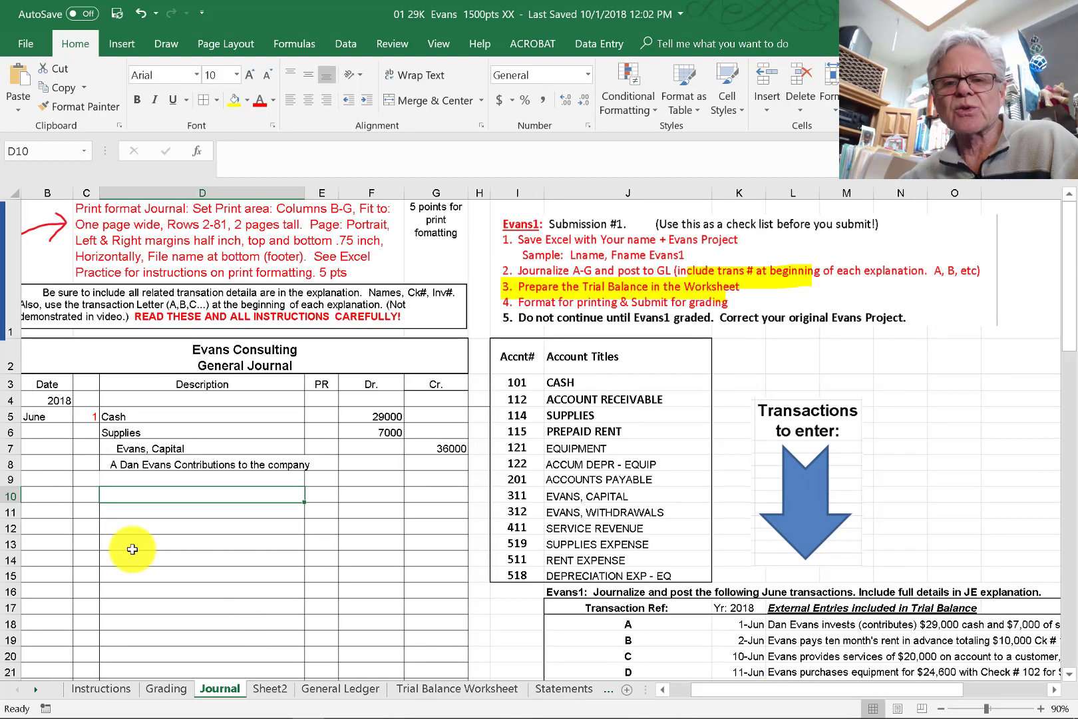
click(90, 494)
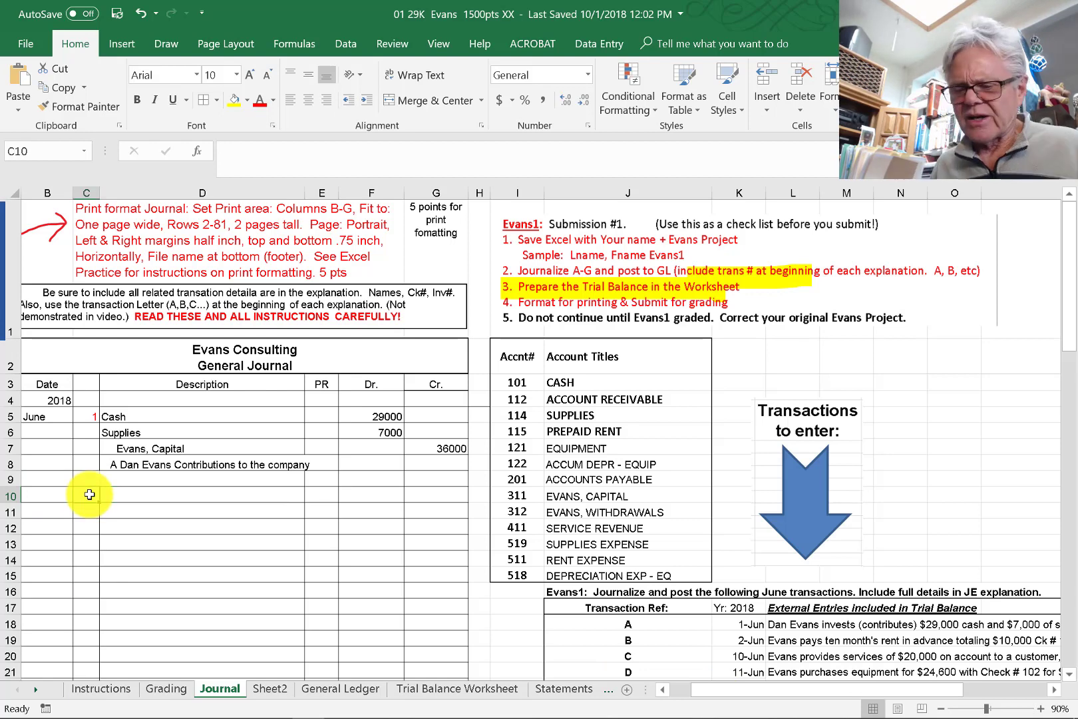
text(2)
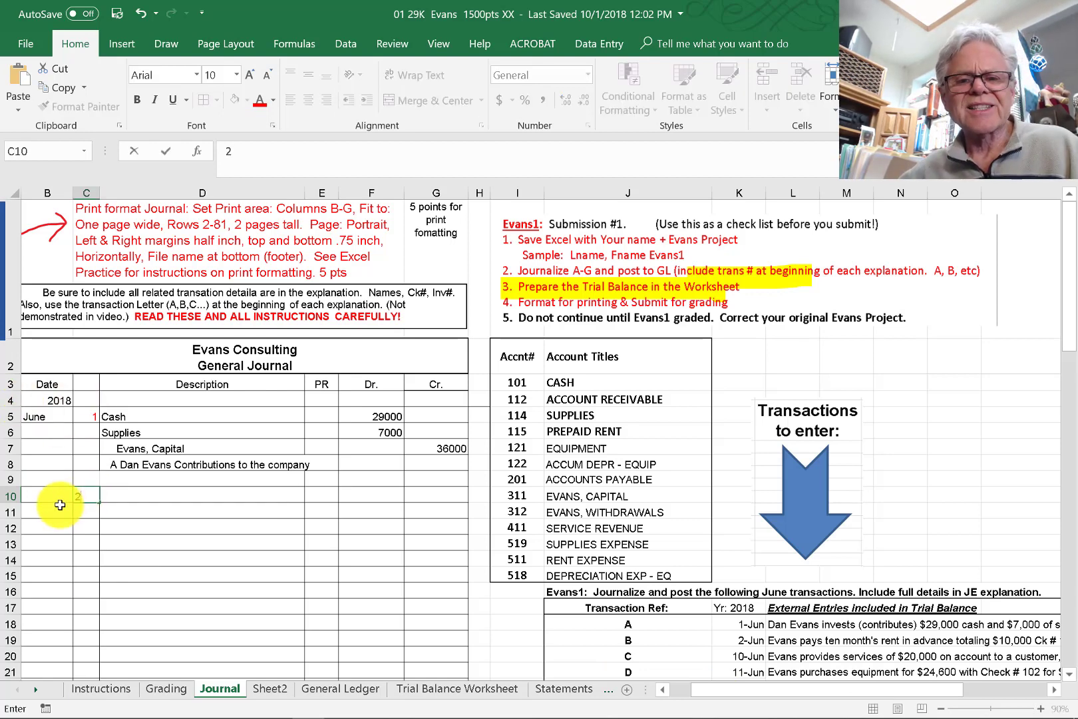
click(113, 499)
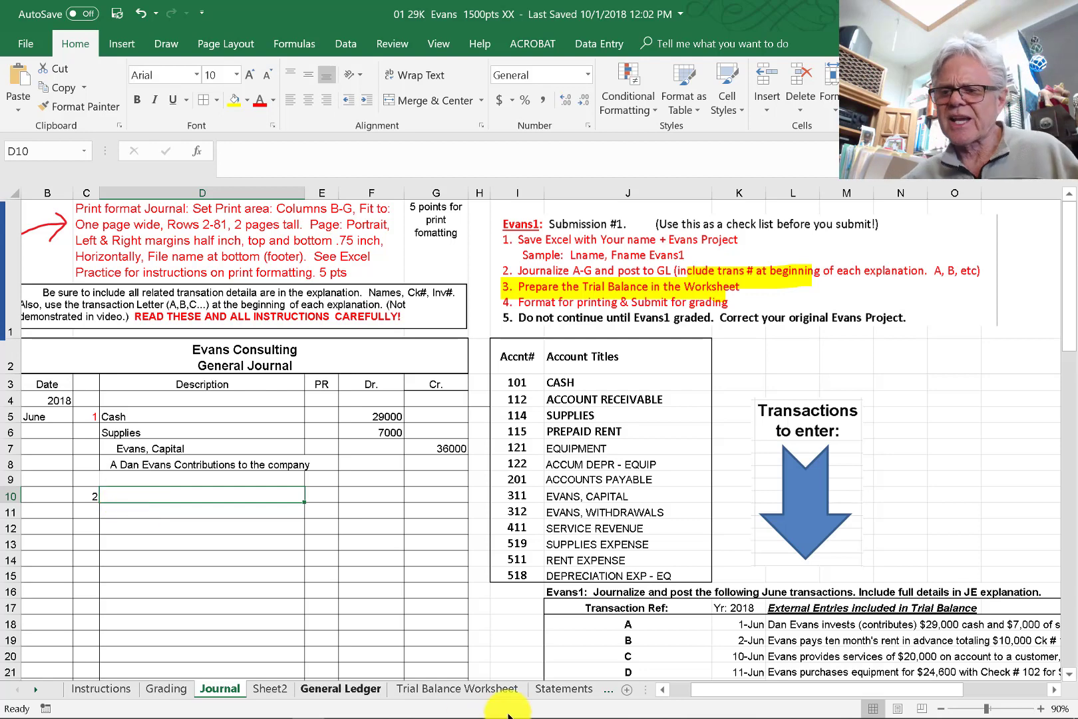
drag(781, 696, 836, 692)
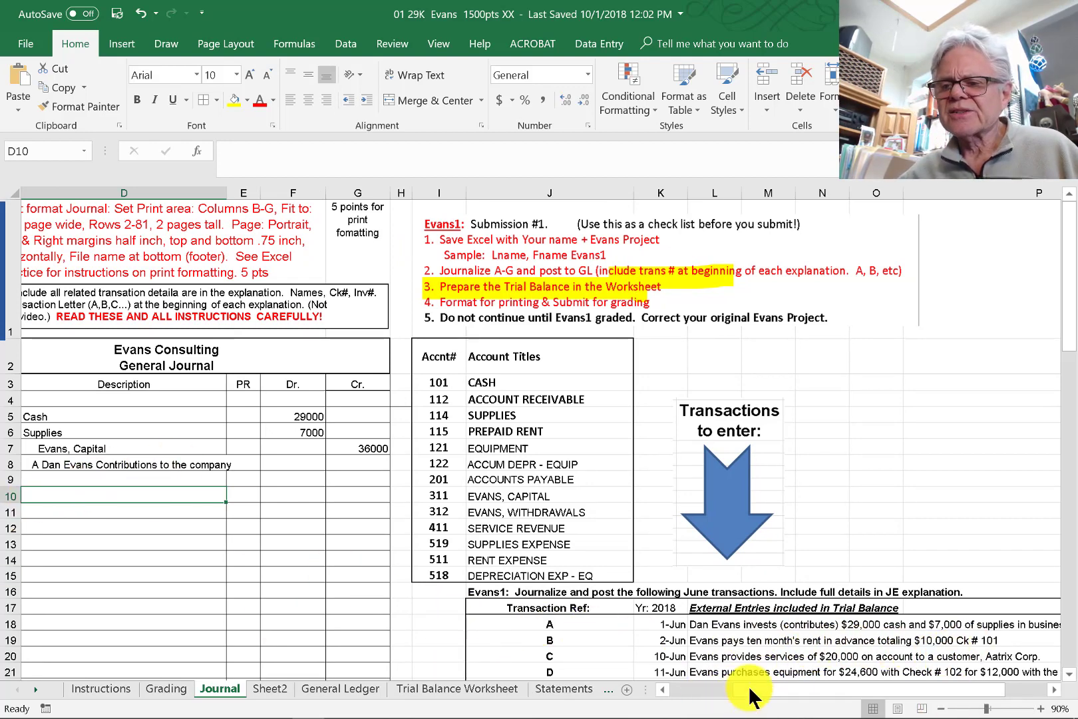
drag(750, 684, 676, 689)
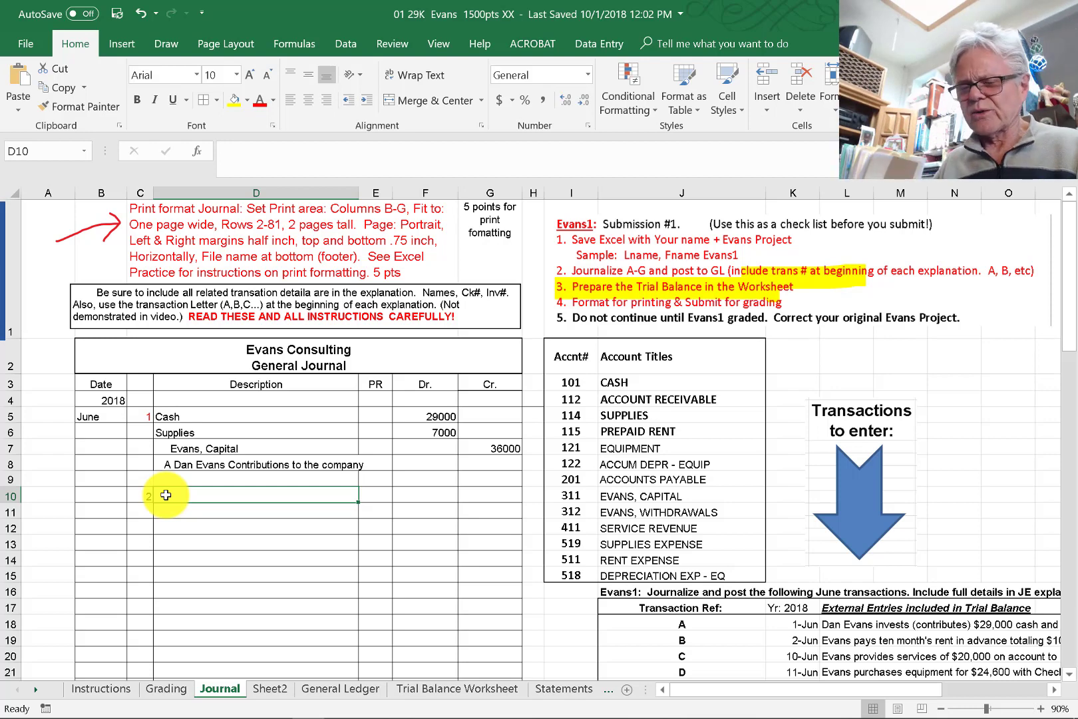
Debit Prepaid Rent 10000 for entry B.
text(repai)
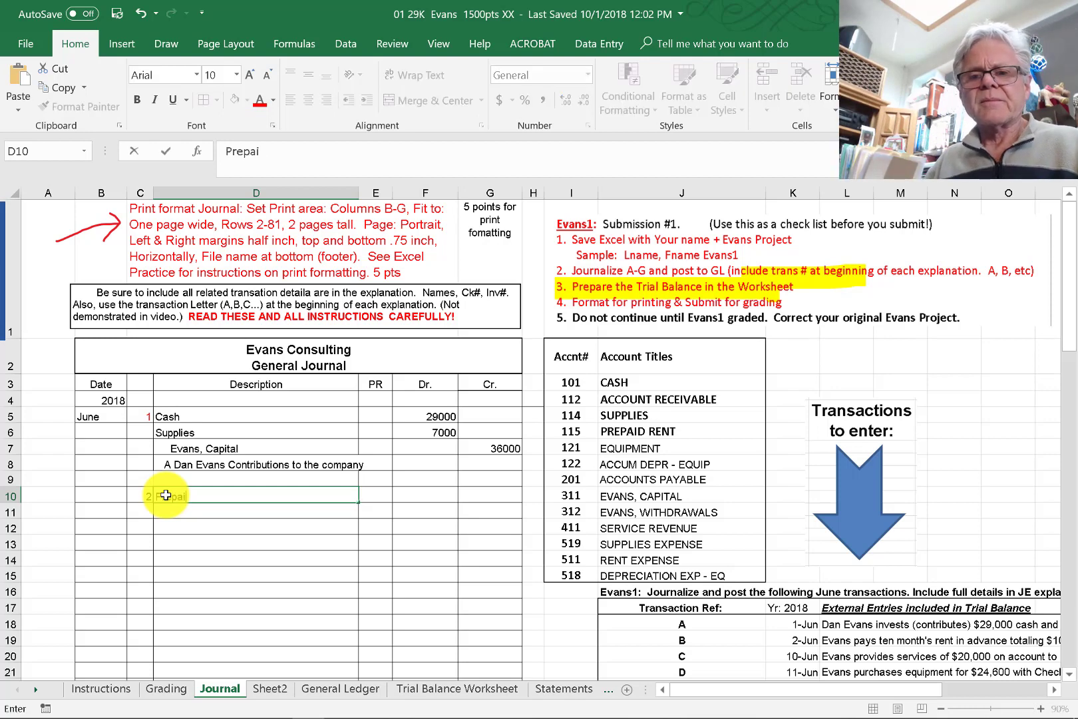
text(d Rent)
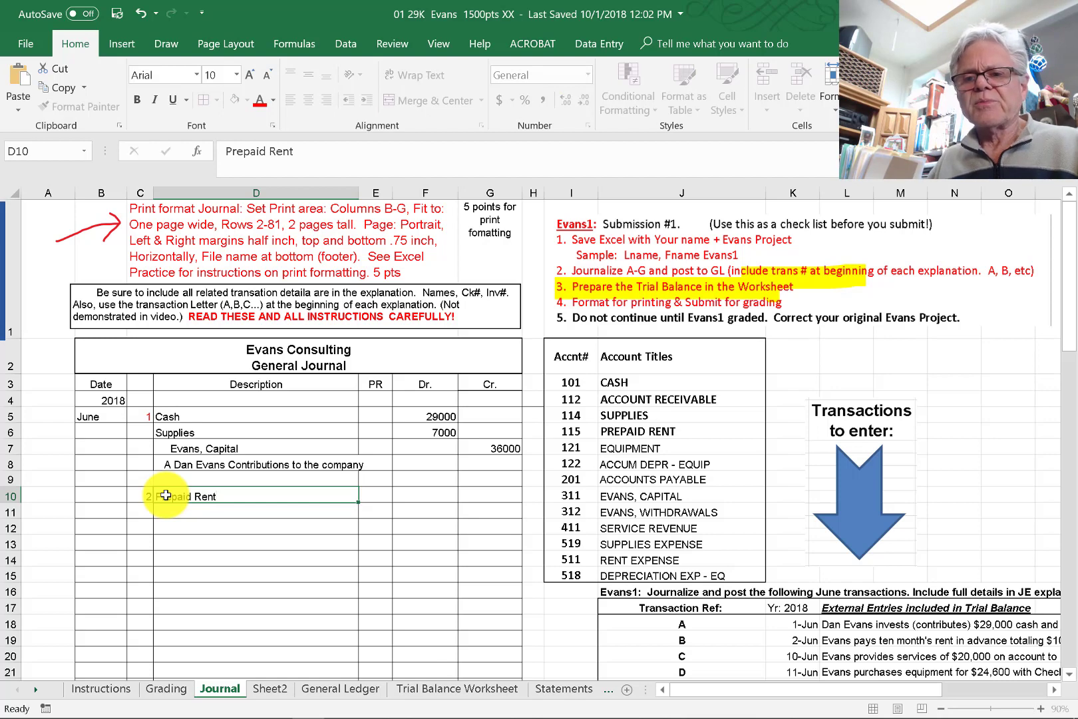
key(Tab)
key(Tab)
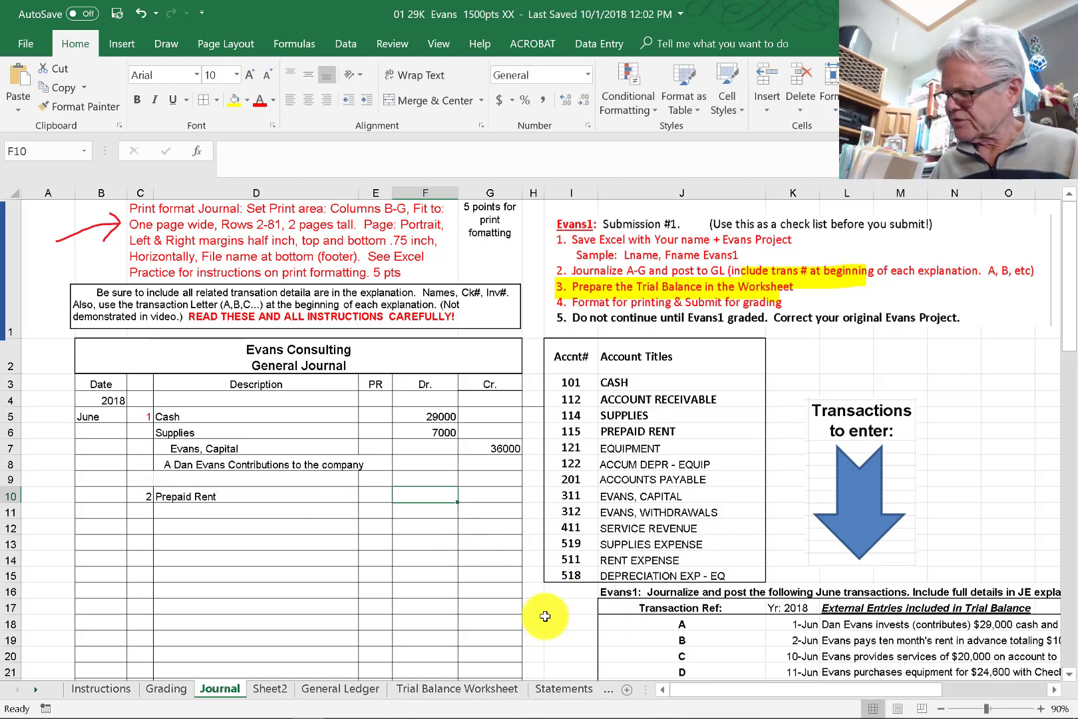
text(10000)
key(Tab)
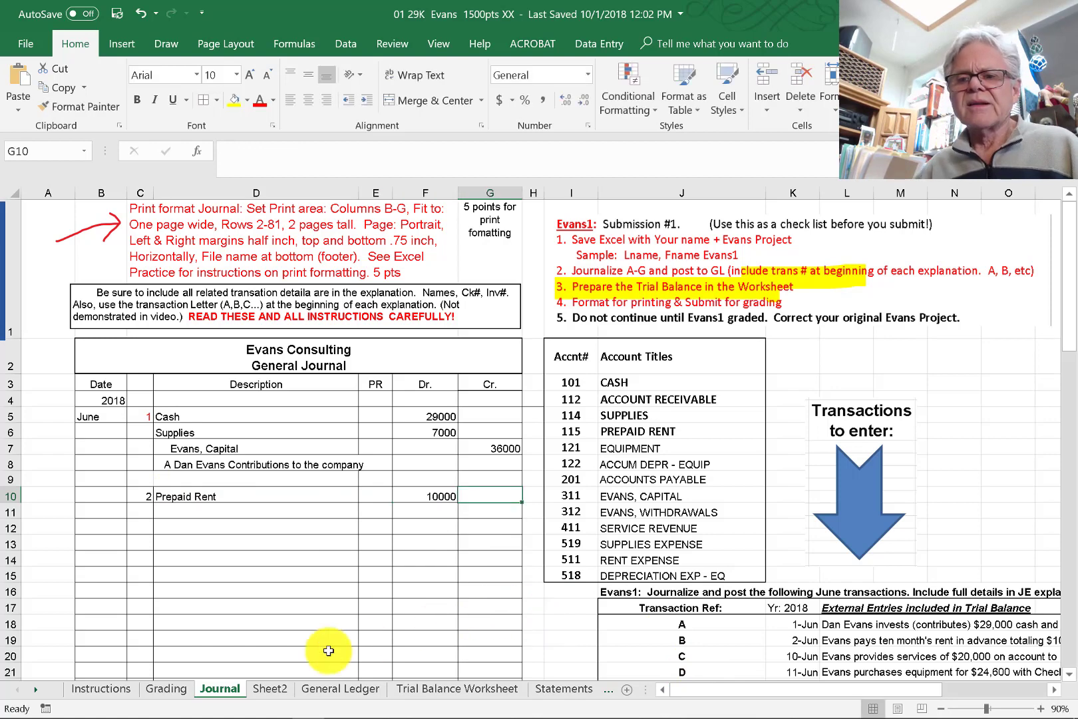
Credit Cash 10000 on the line below Prepaid Rent.
click(211, 509)
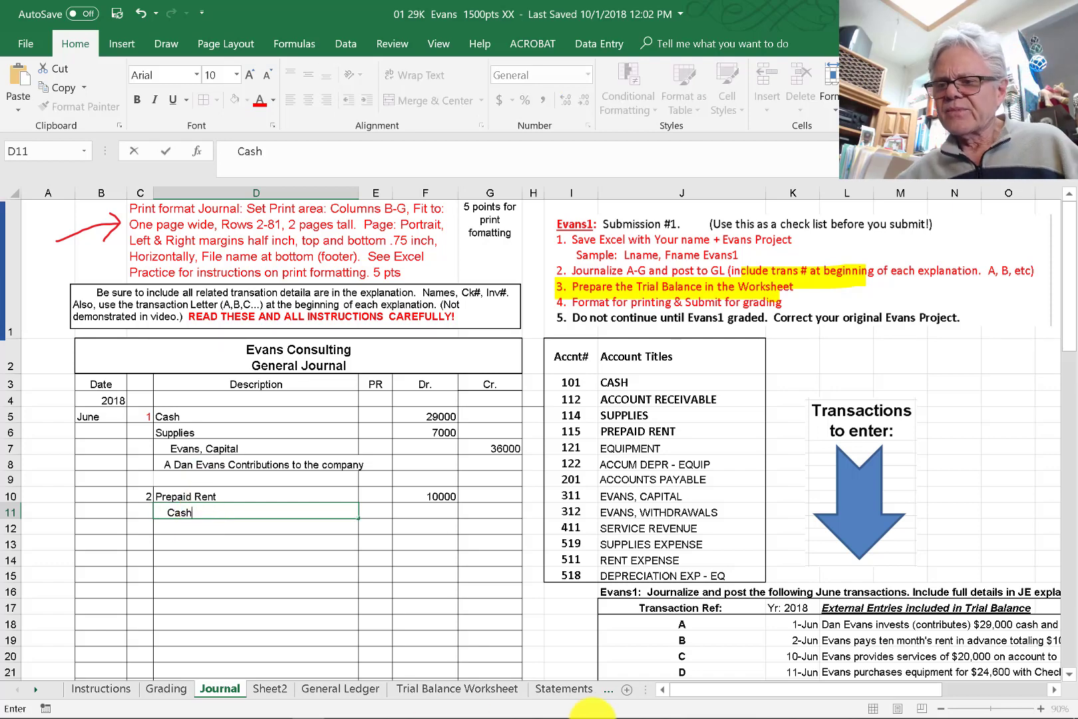
drag(820, 688, 782, 693)
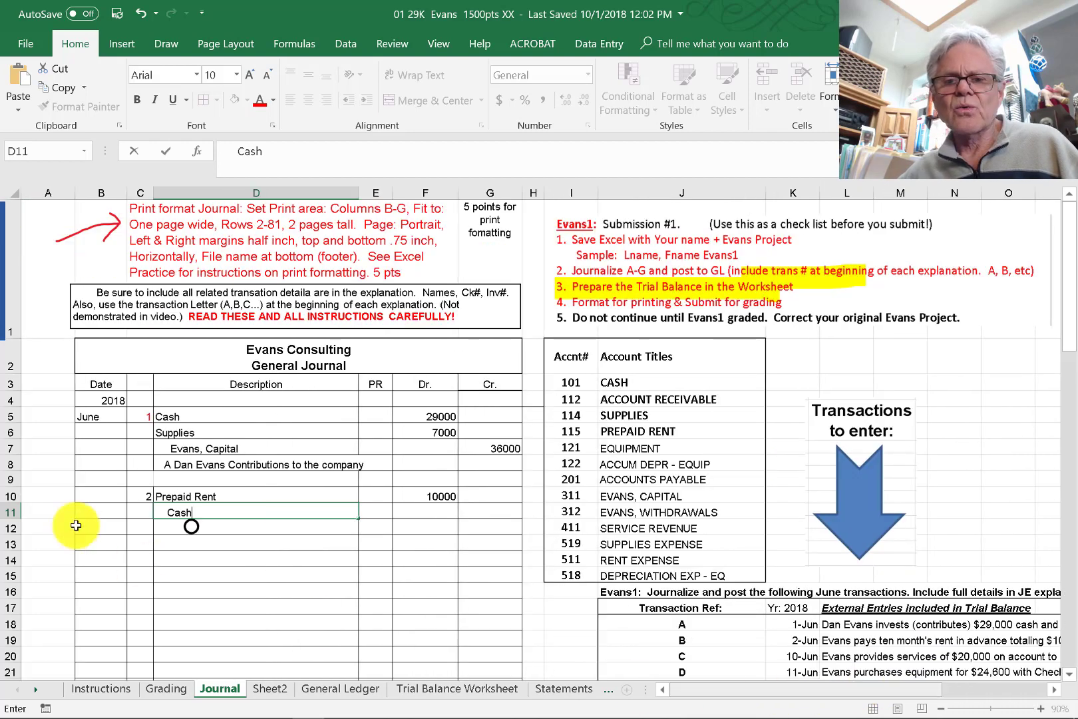
click(487, 513)
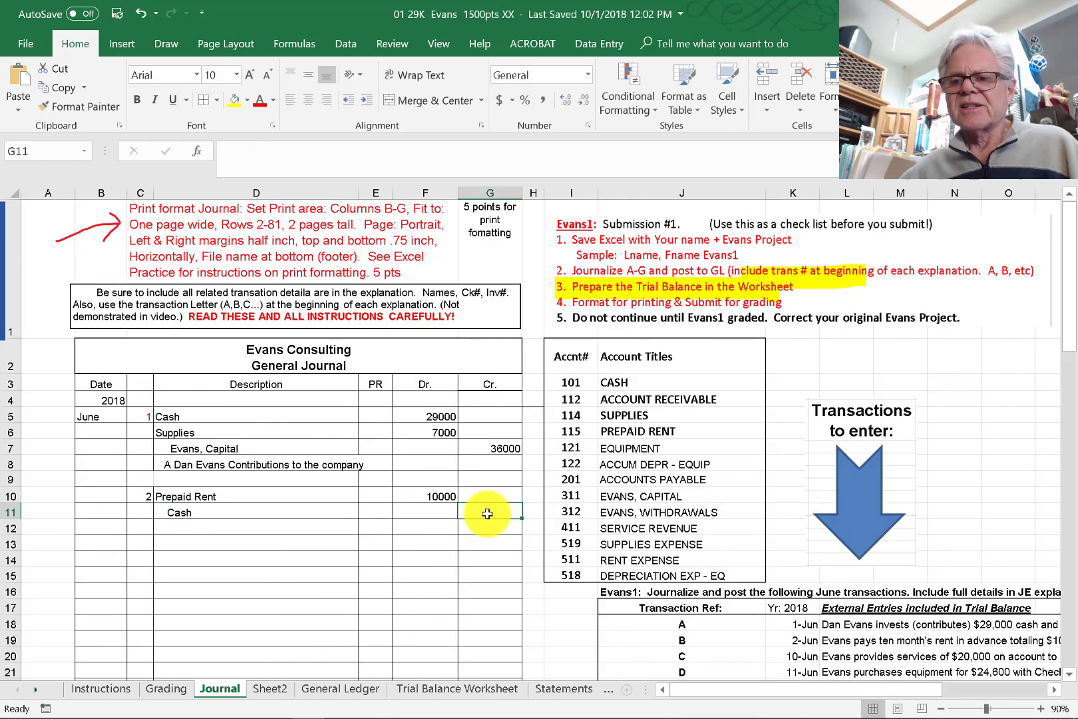
text(10000)
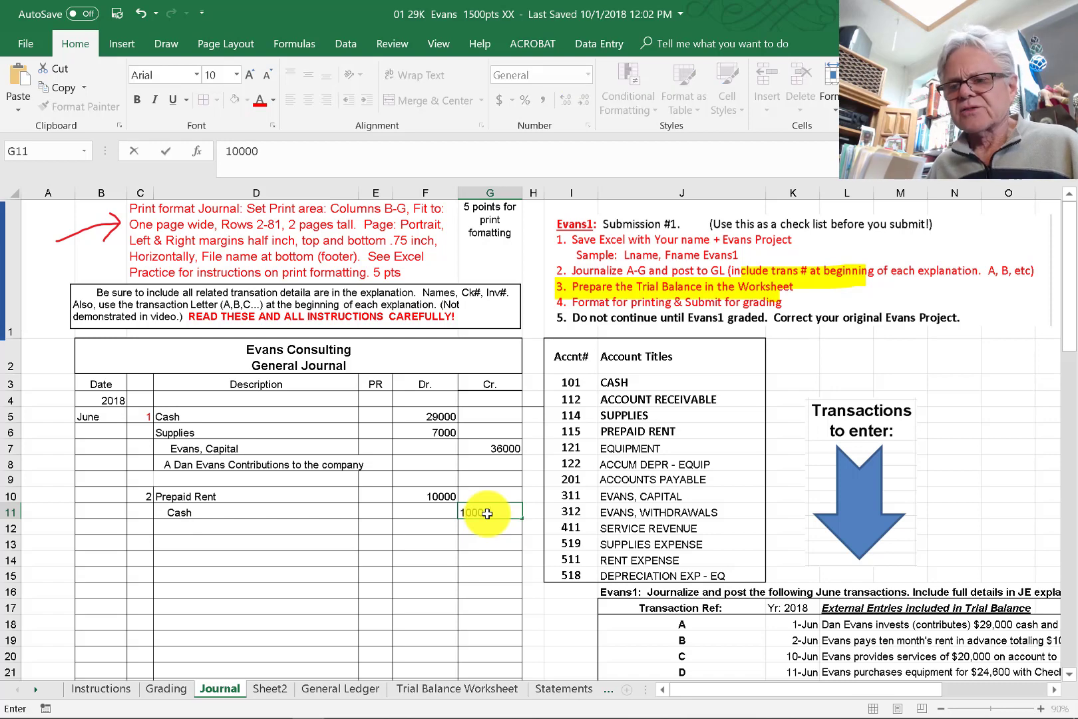
key(Return)
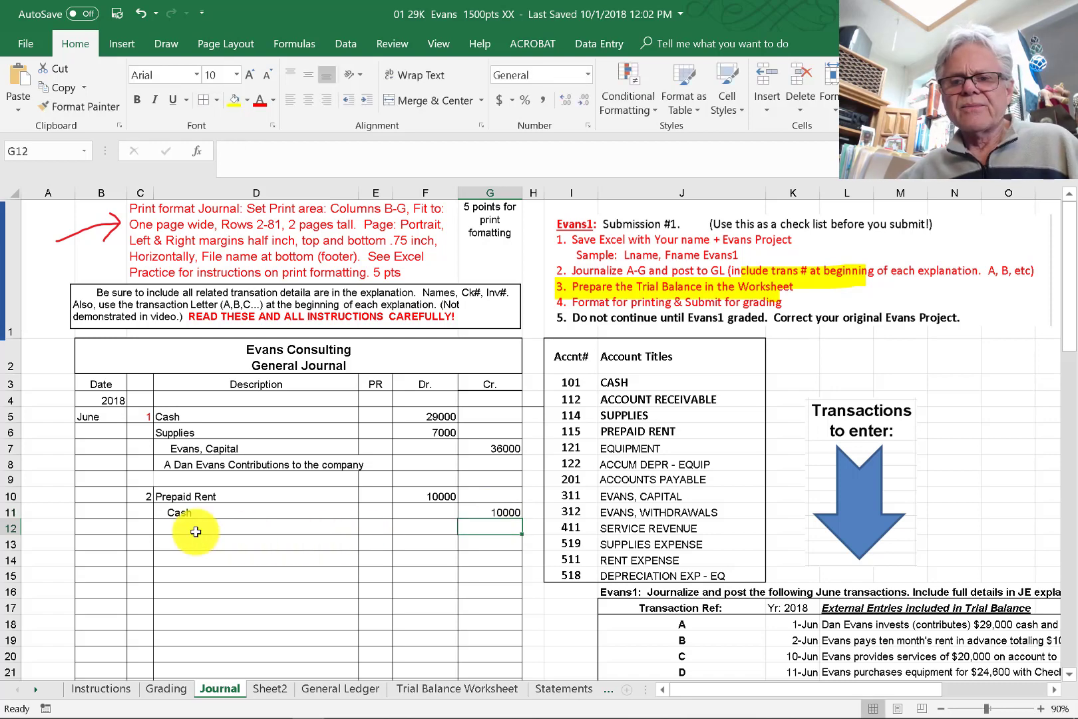
click(201, 523)
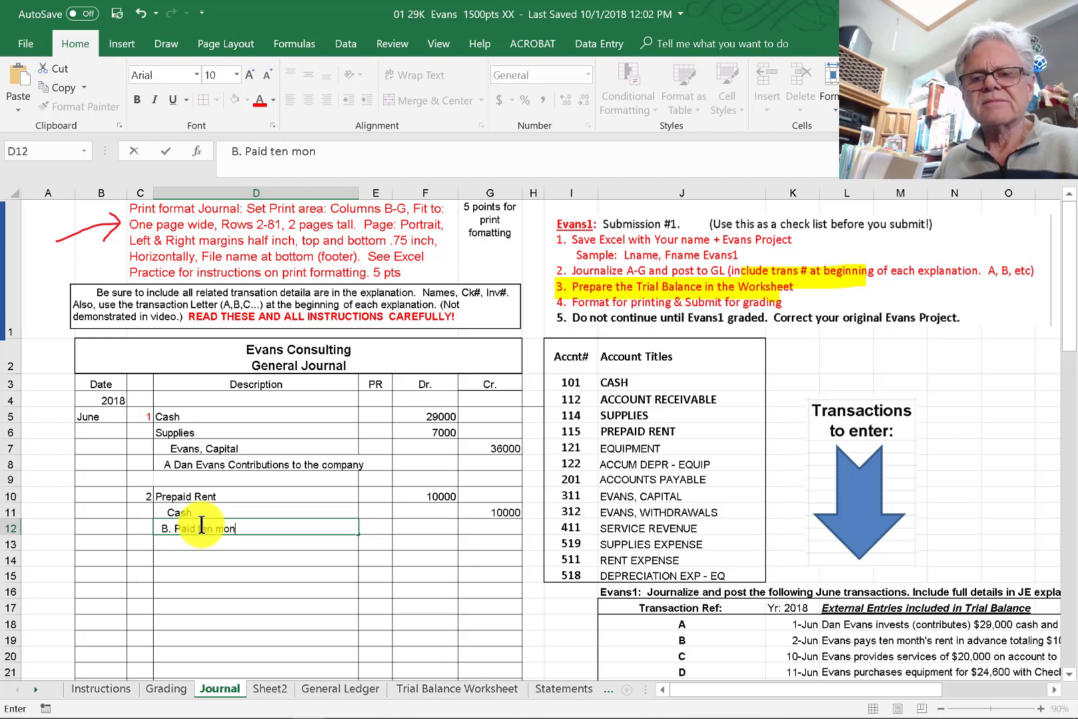
Write entry B's explanation as 'B. Paid ten month's rent in advance Check #101'.
text(rent in advance)
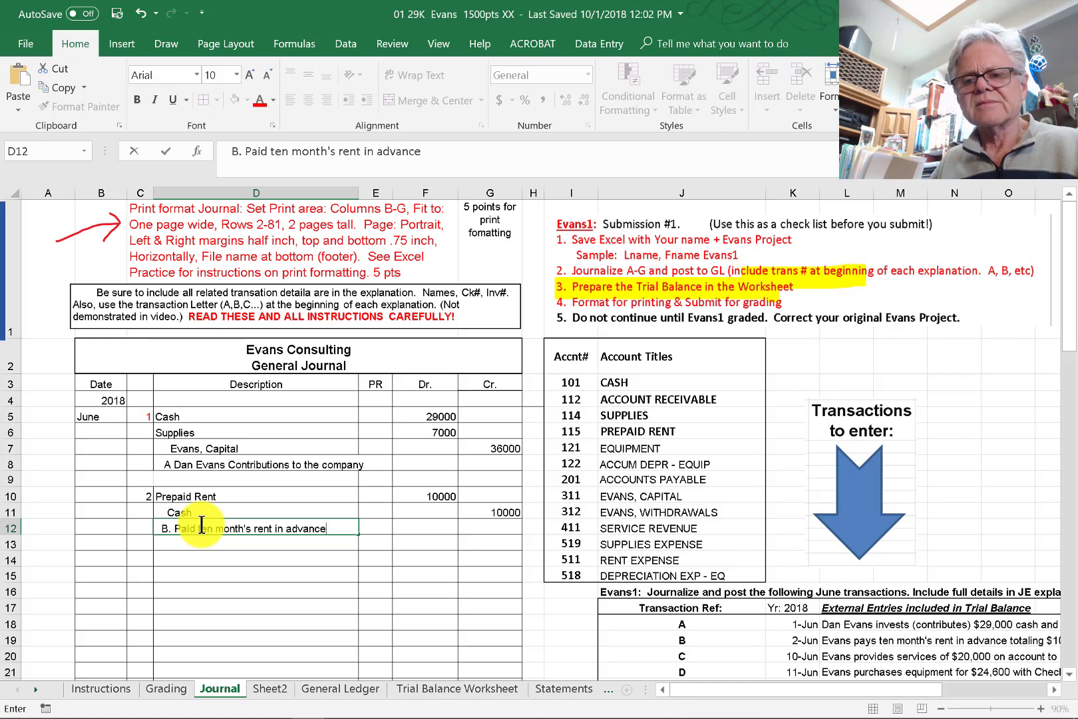
key(Return)
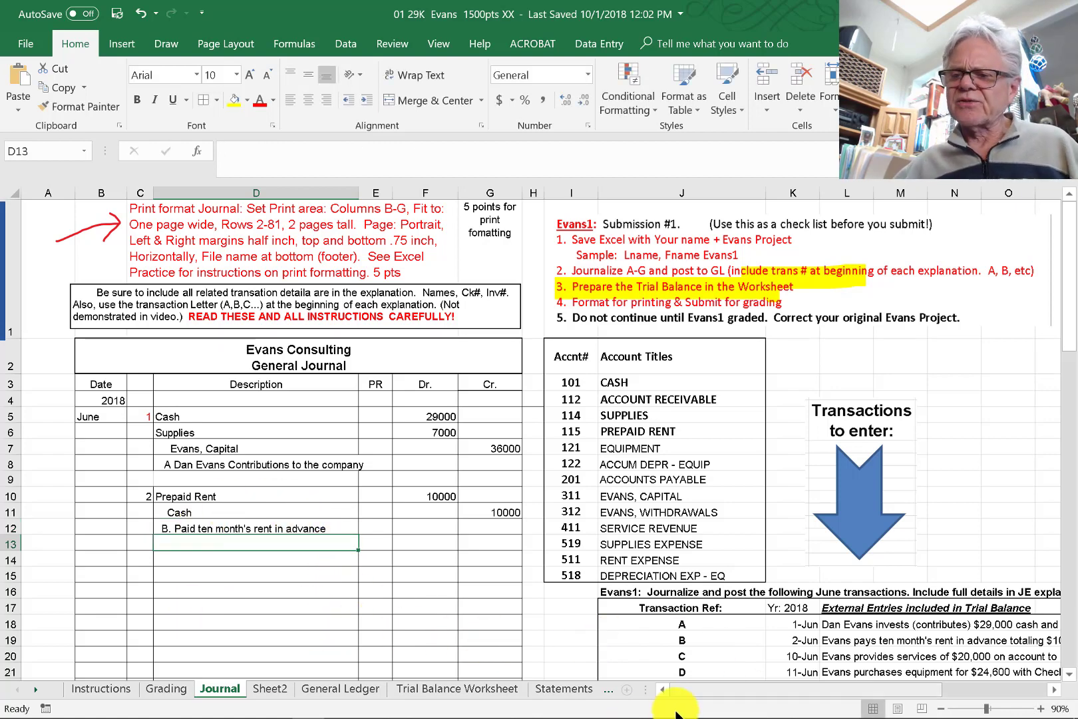
mouse_move(709, 676)
drag(719, 688, 691, 705)
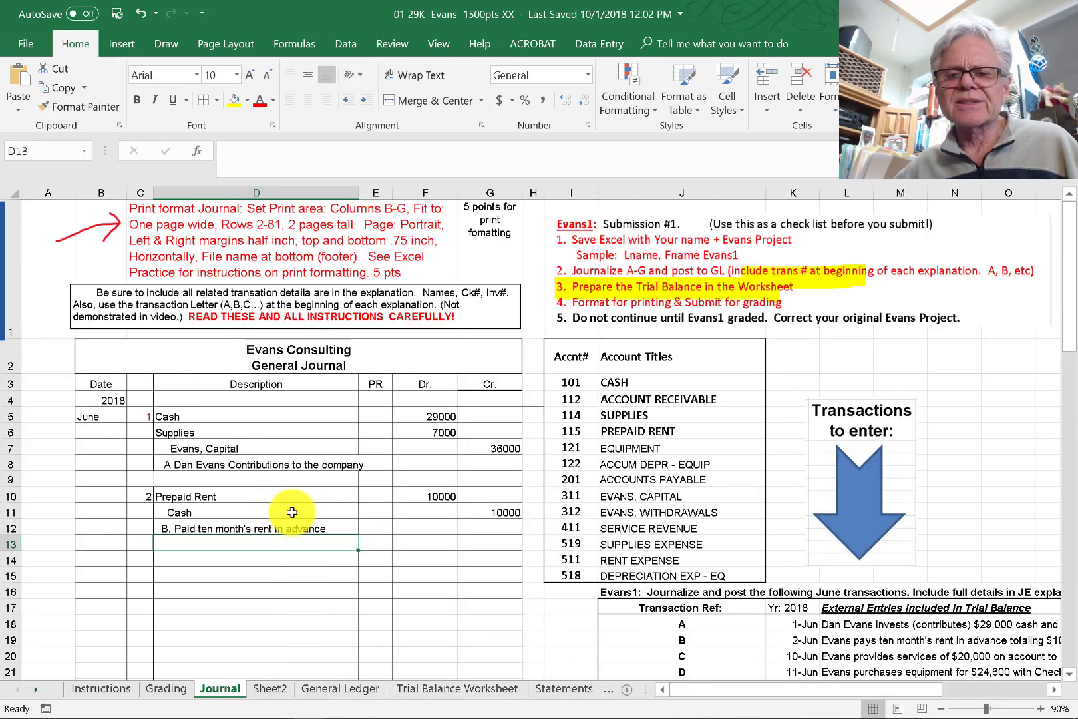
click(189, 525)
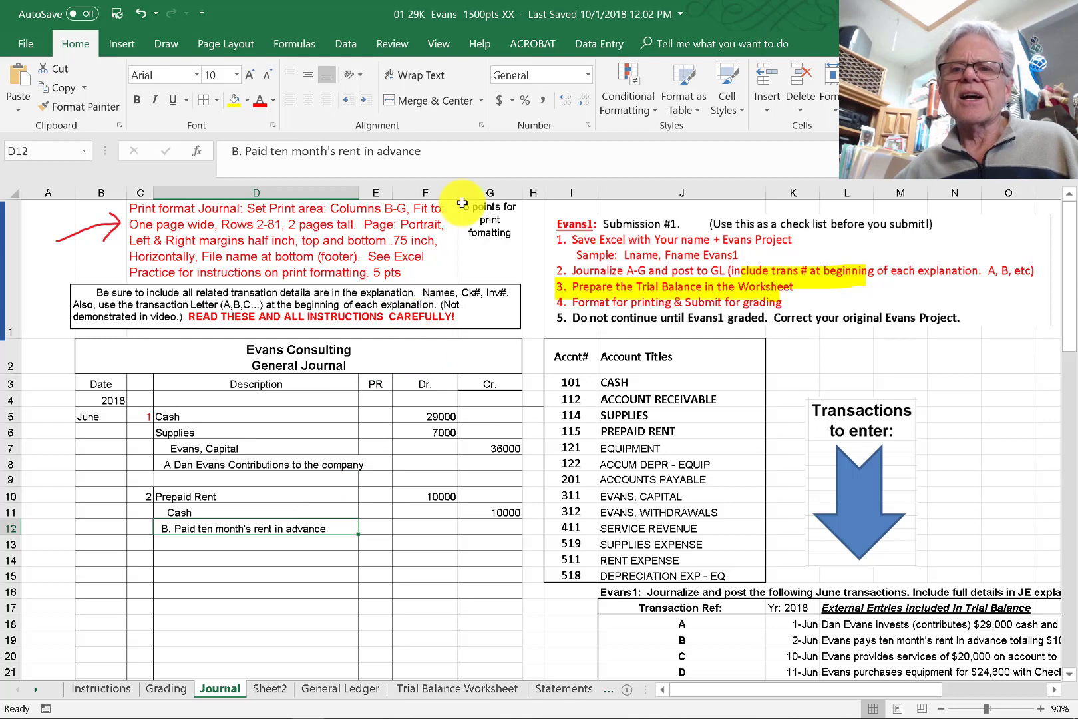
click(443, 161)
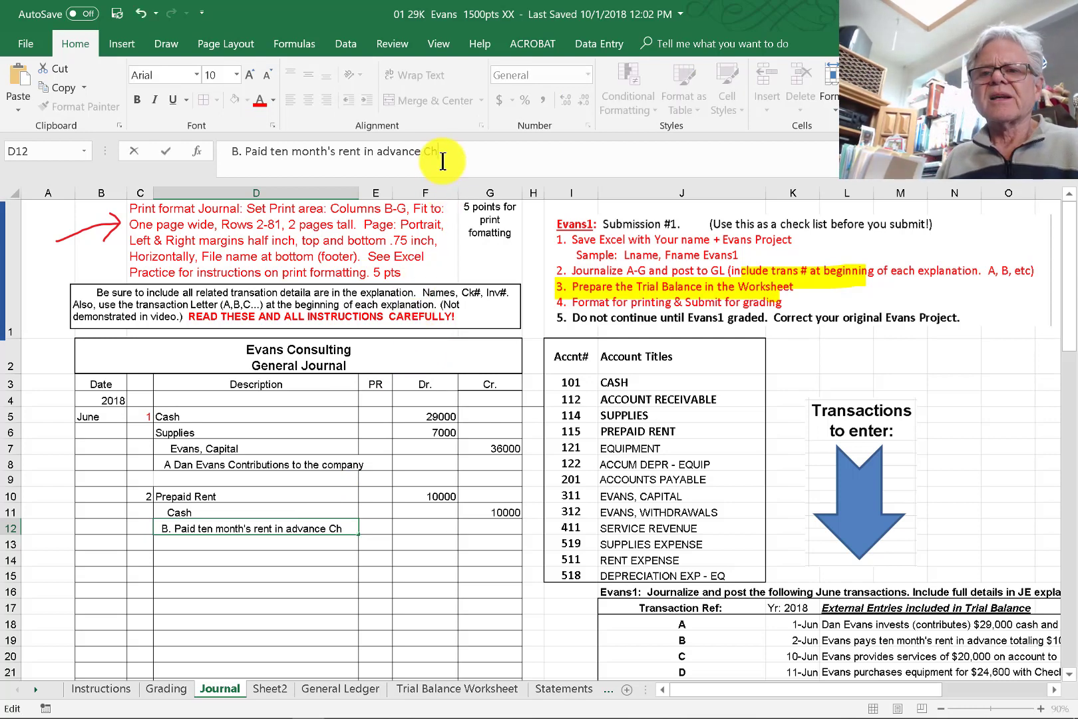
text(Check )
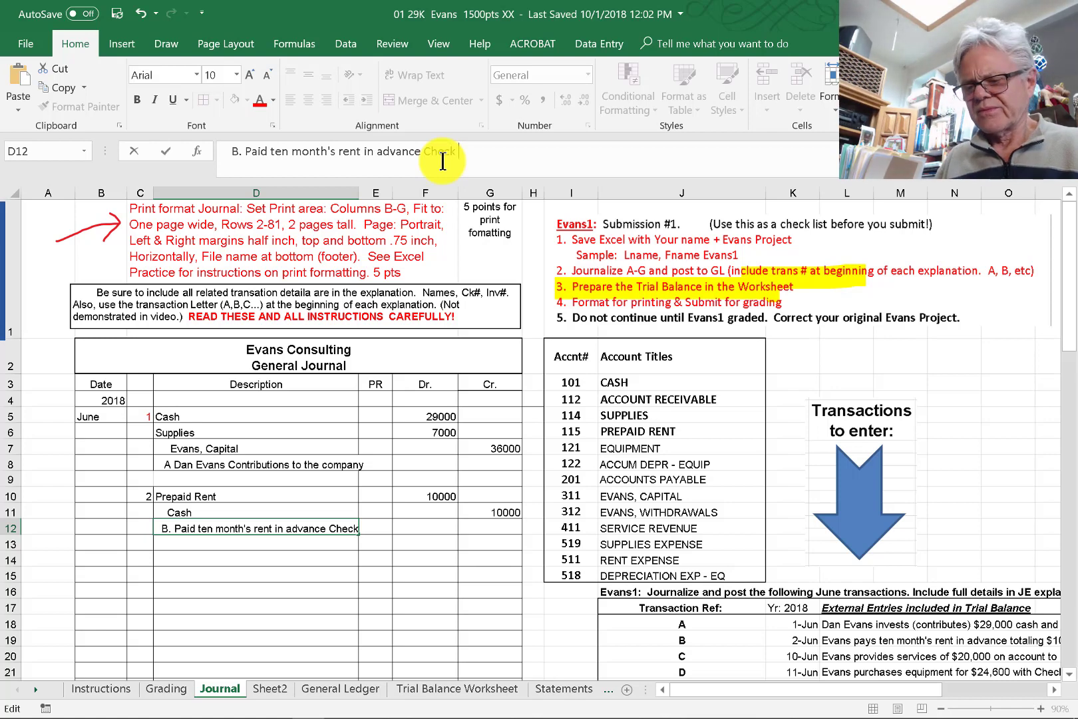
text(#101)
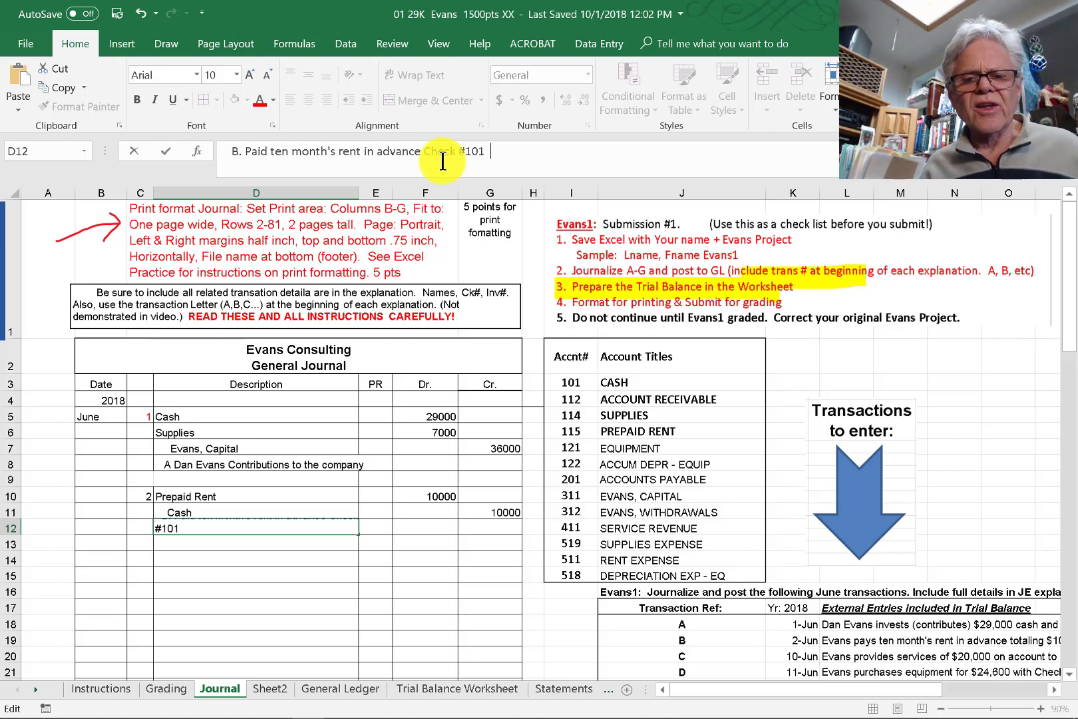
key(Return)
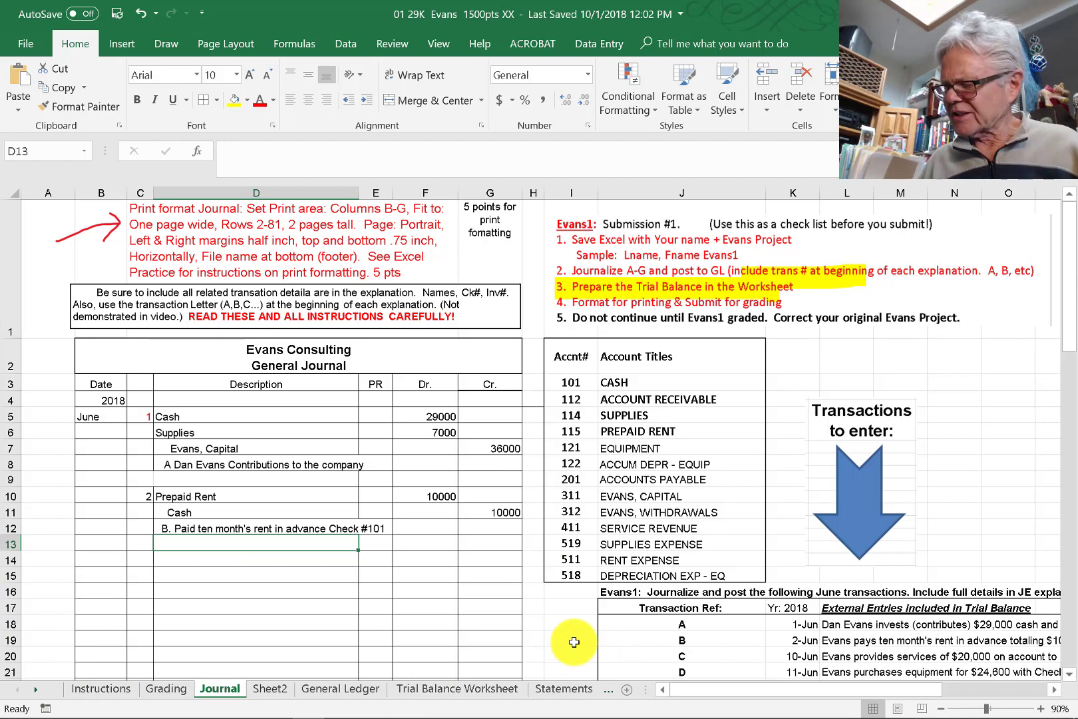
Capture a screenshot of the General Journal, columns B–G, rows 2–13.
key(Print)
drag(294, 215, 611, 437)
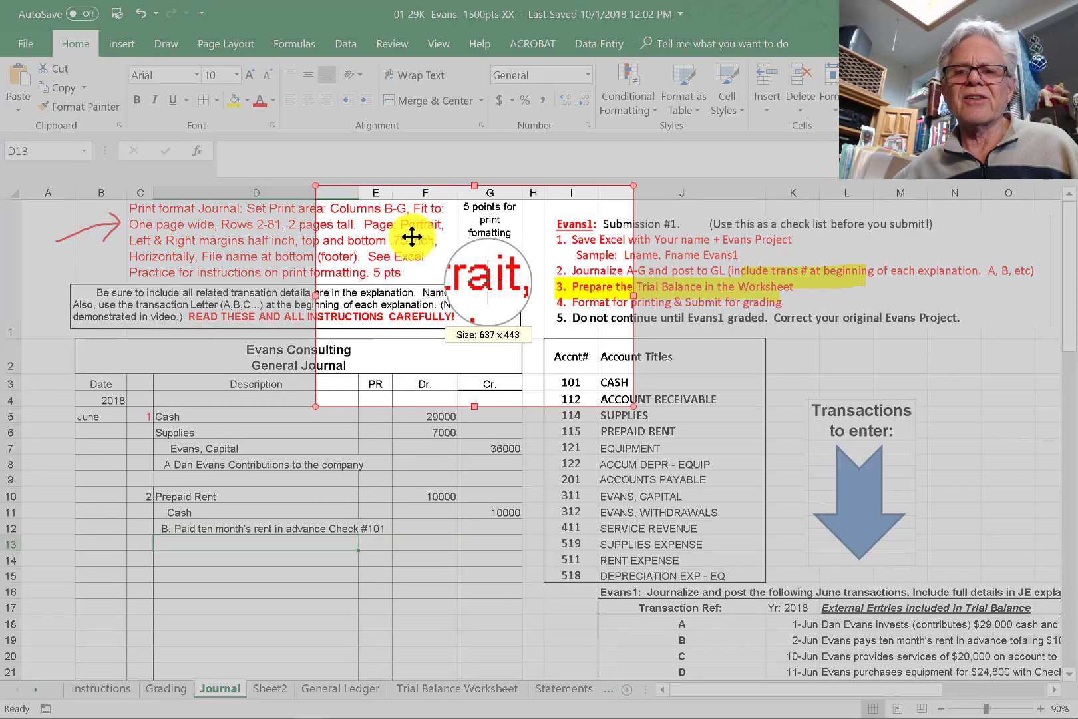
drag(341, 322, 161, 450)
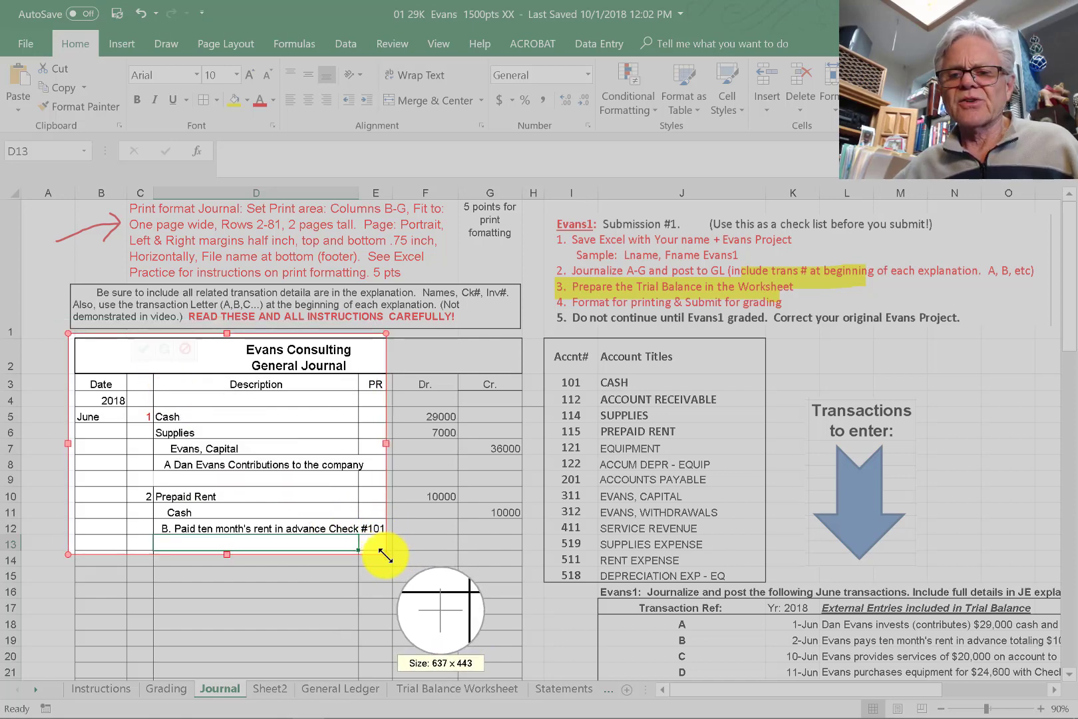
drag(386, 554, 529, 554)
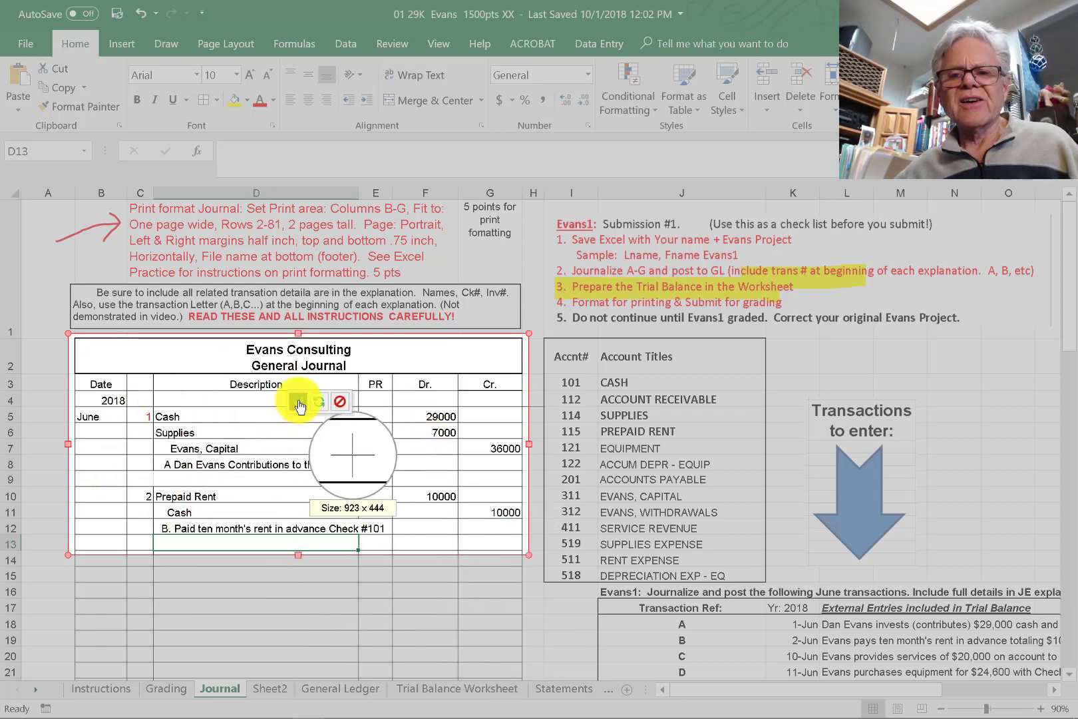
click(299, 404)
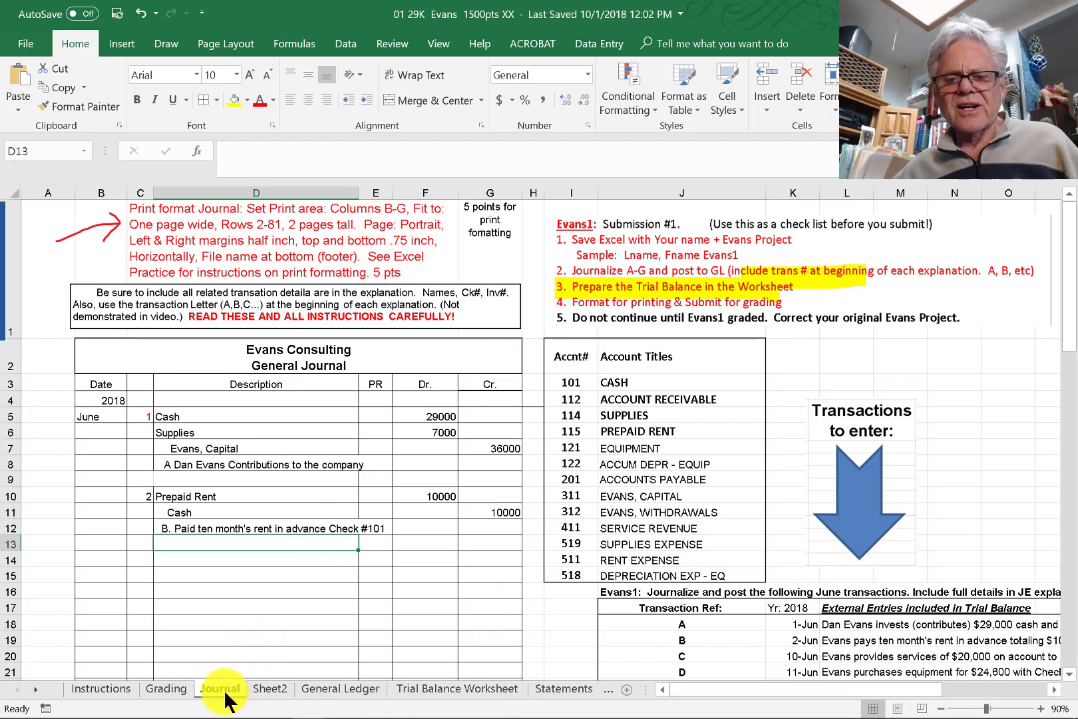
click(333, 689)
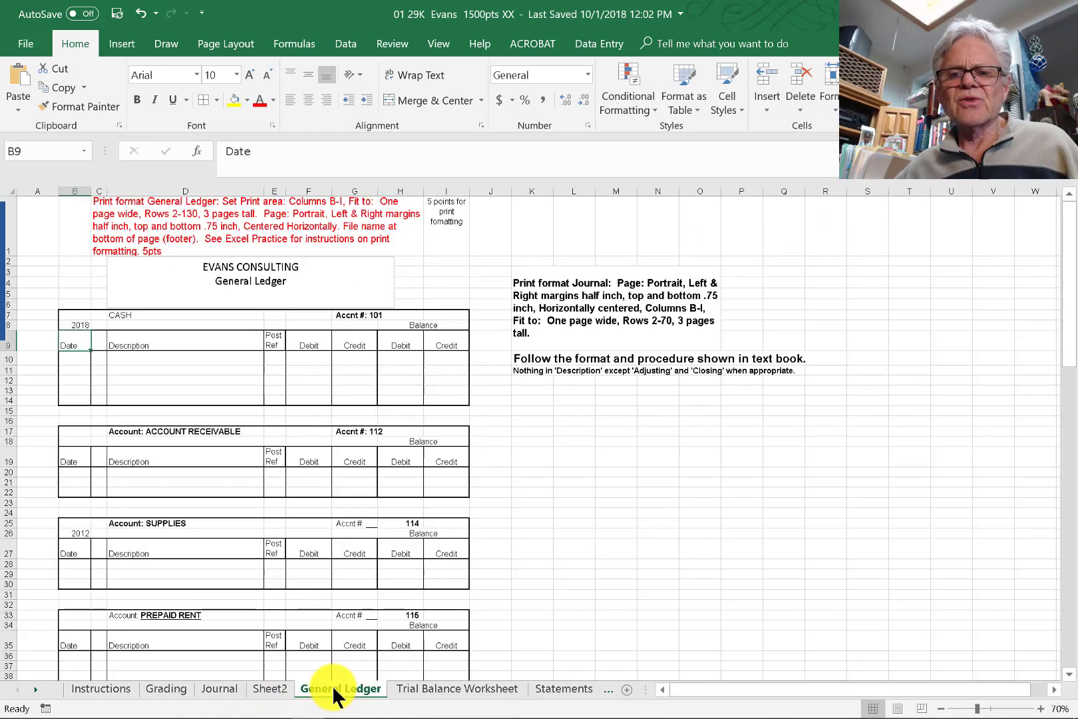
Paste the journal picture at K14 and resize it to be readable.
click(549, 403)
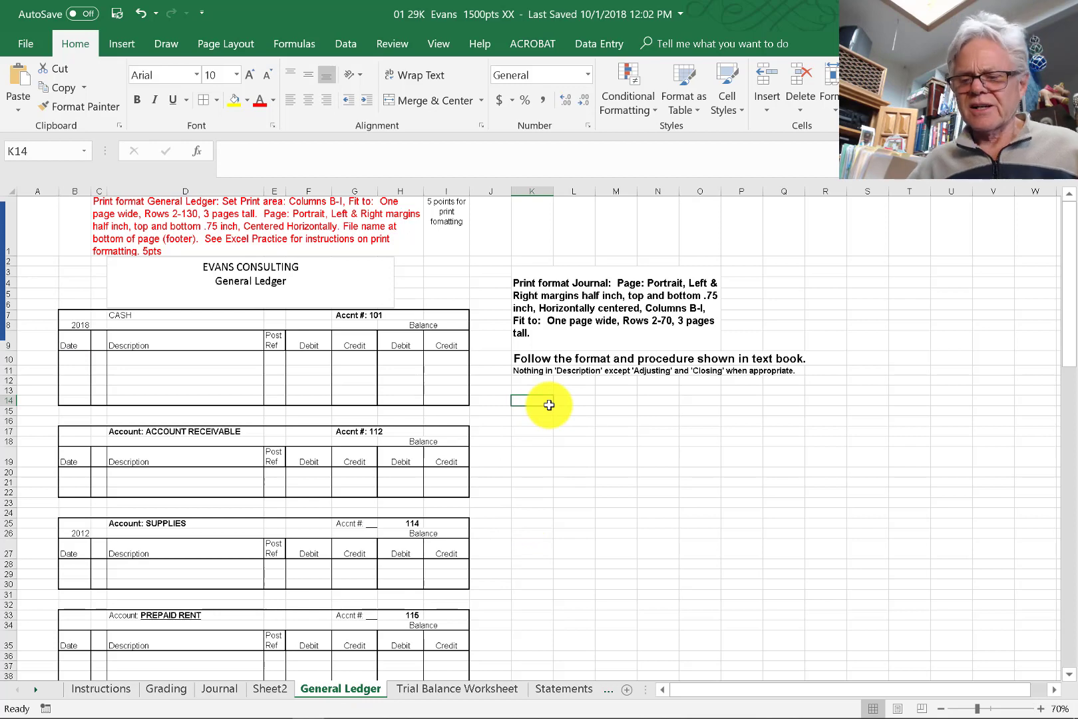
key(ctrl+v)
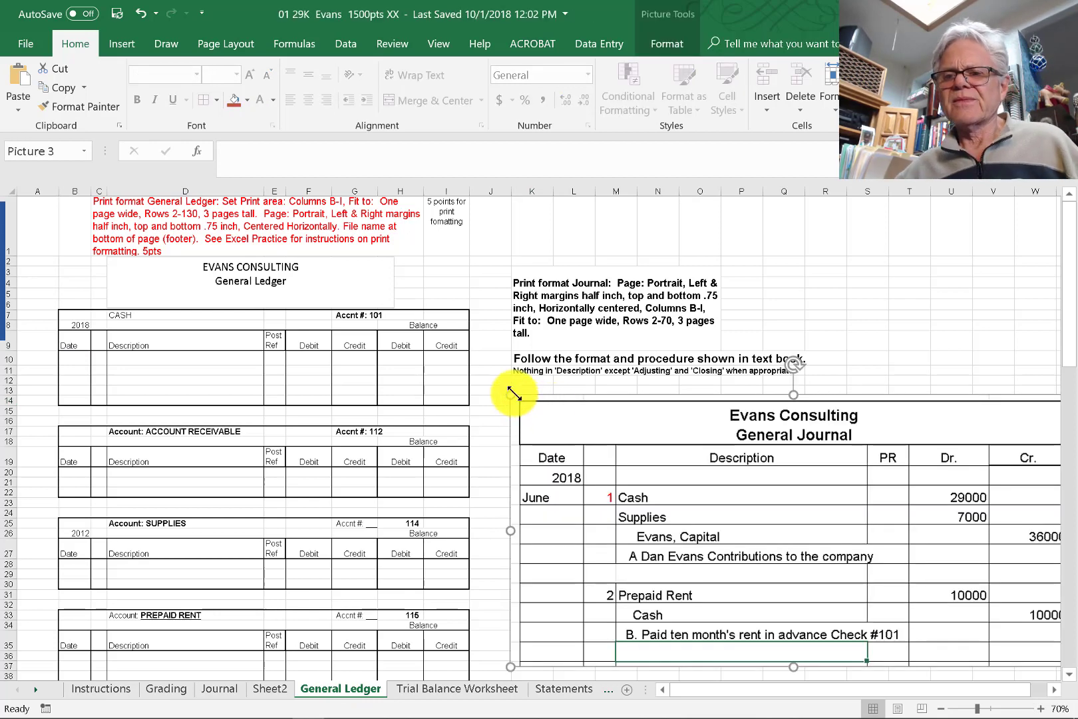
drag(510, 395, 585, 426)
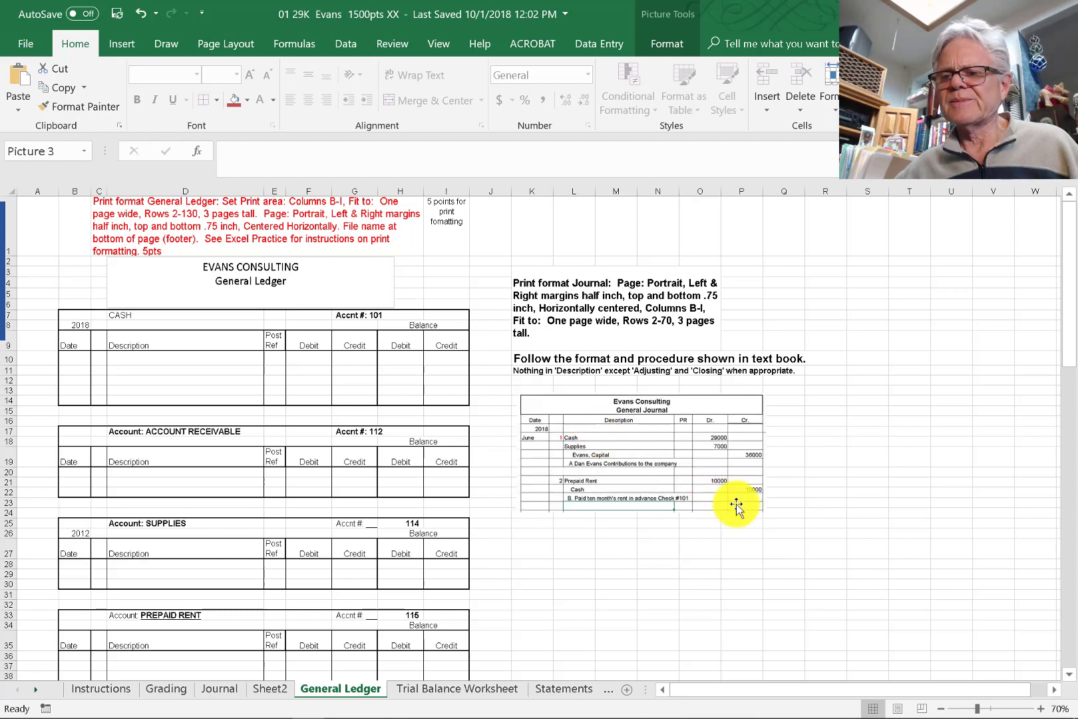
drag(766, 513, 865, 570)
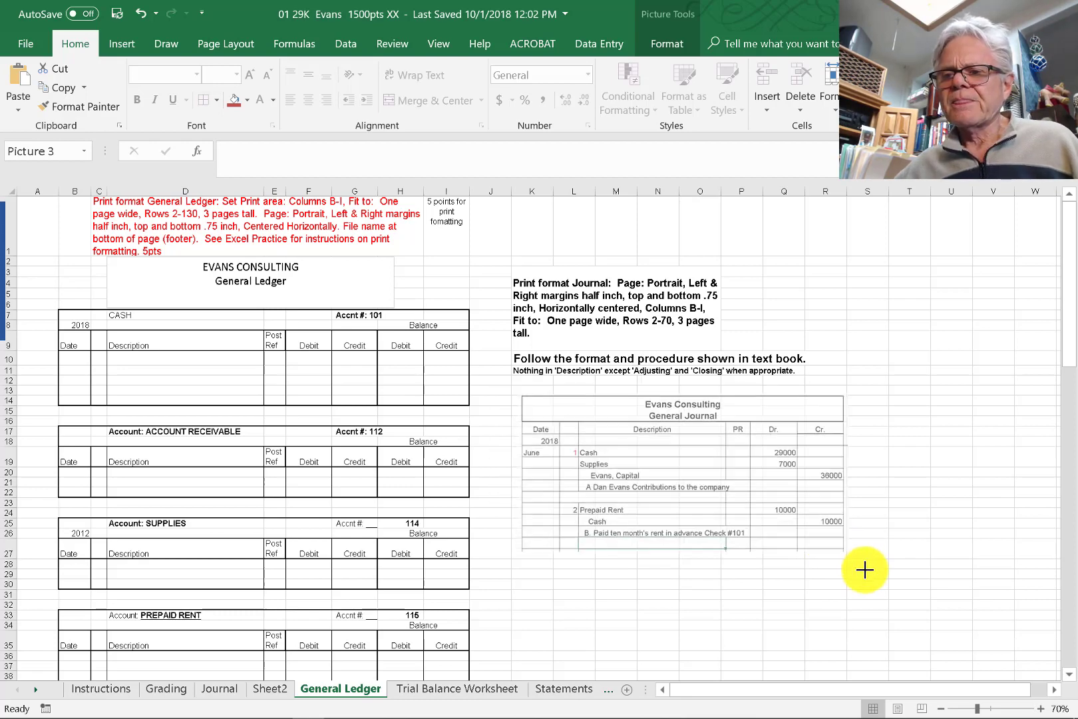
click(949, 503)
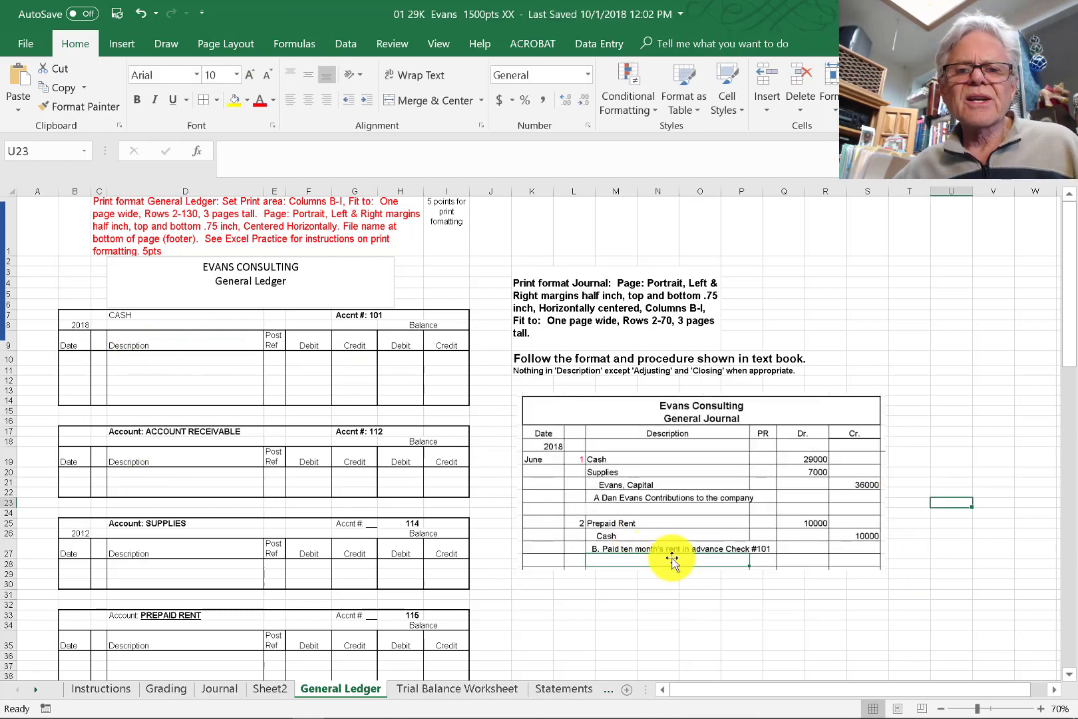
Enter June as the date of the first Cash ledger line.
click(131, 317)
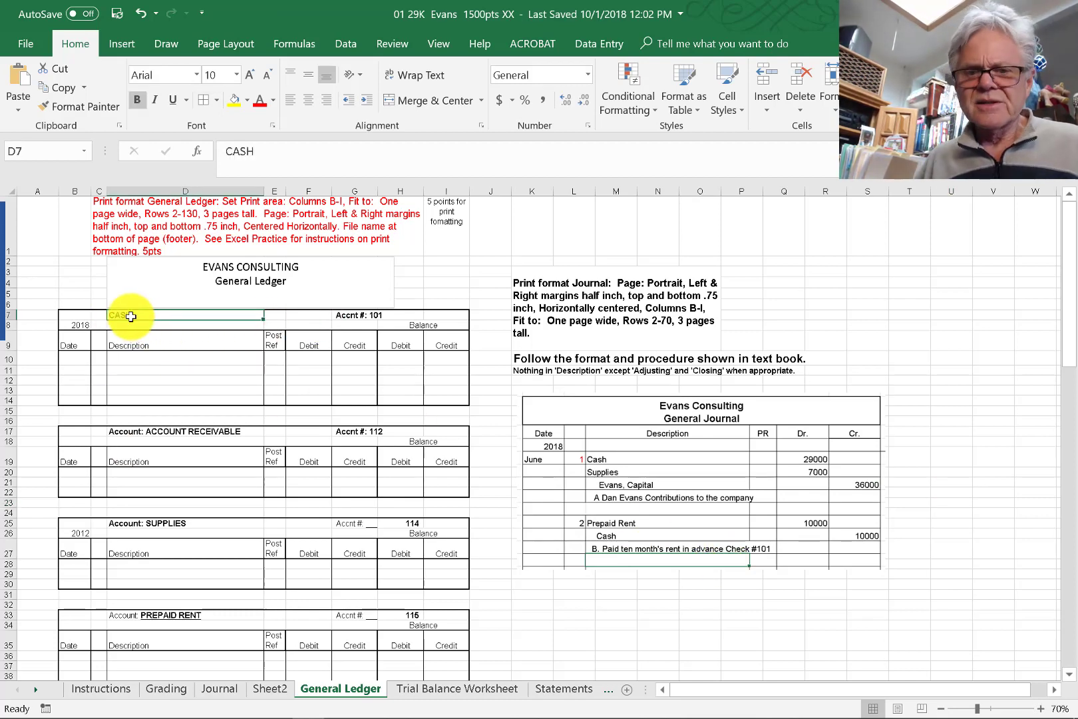
click(77, 357)
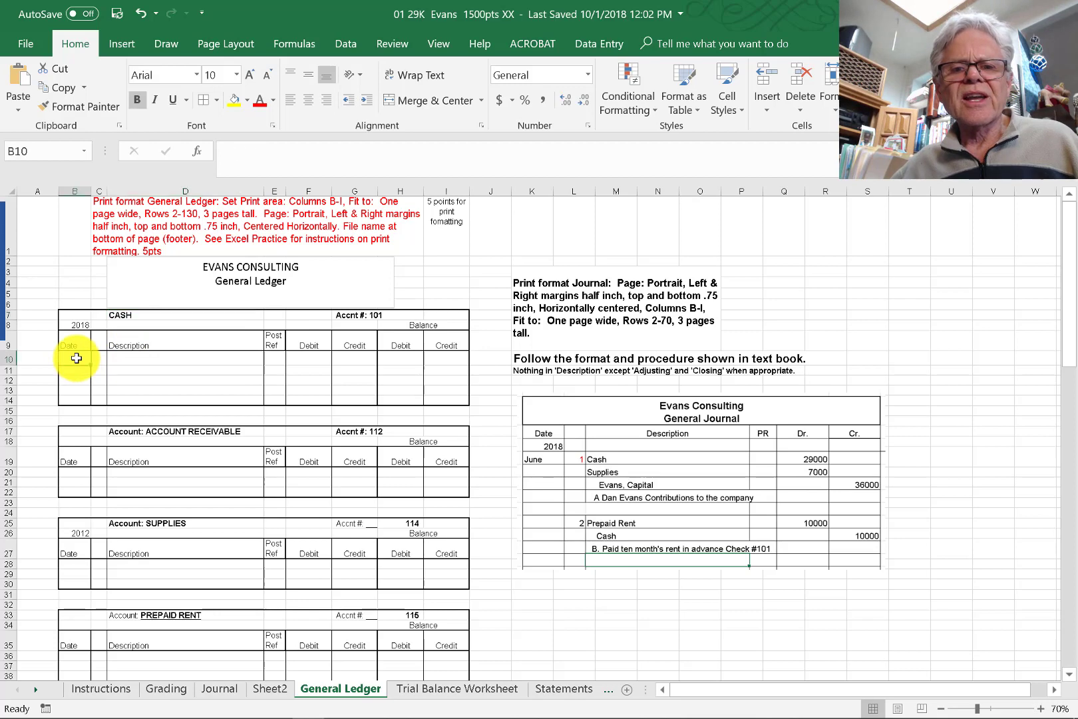
click(82, 325)
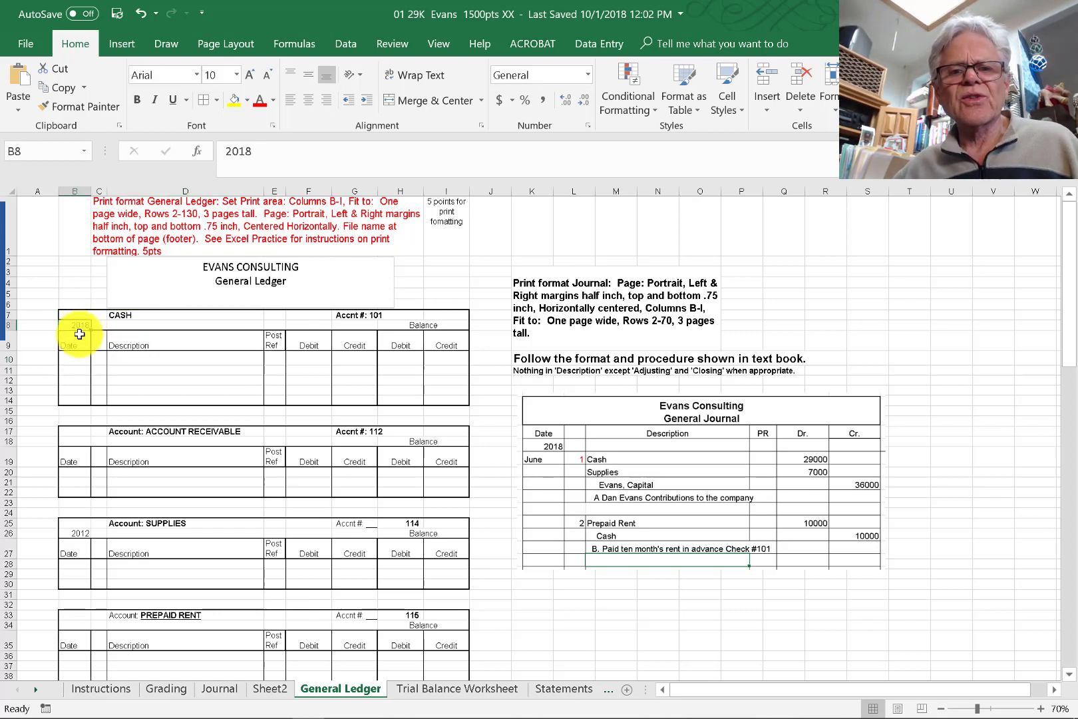
click(74, 357)
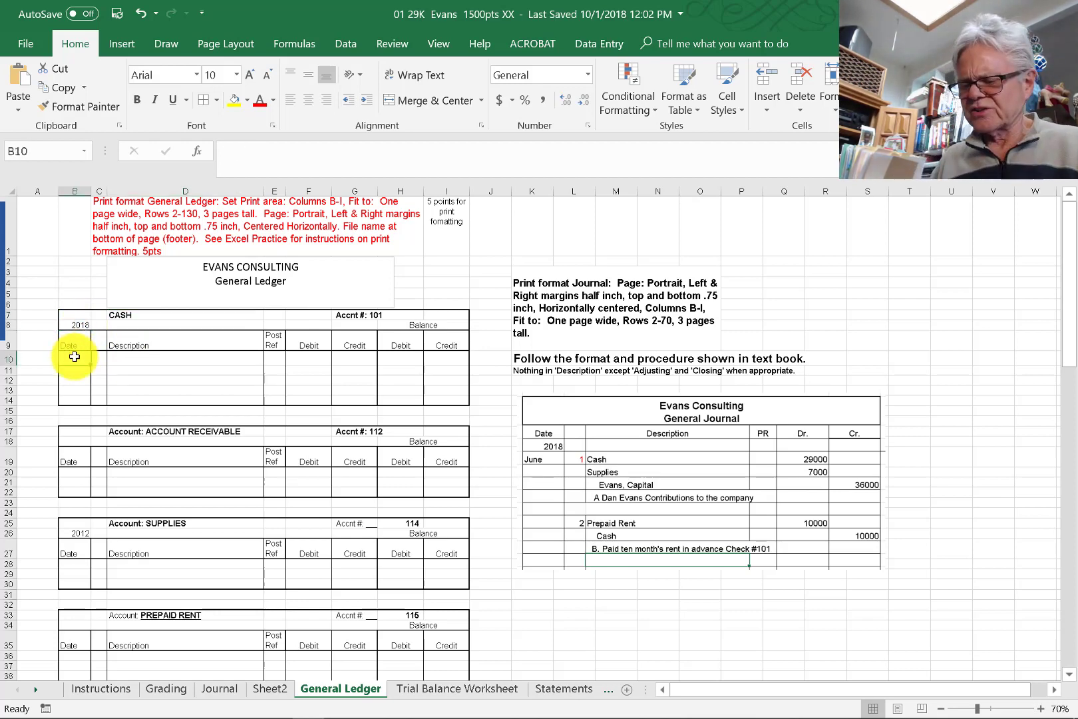
text(June)
key(Tab)
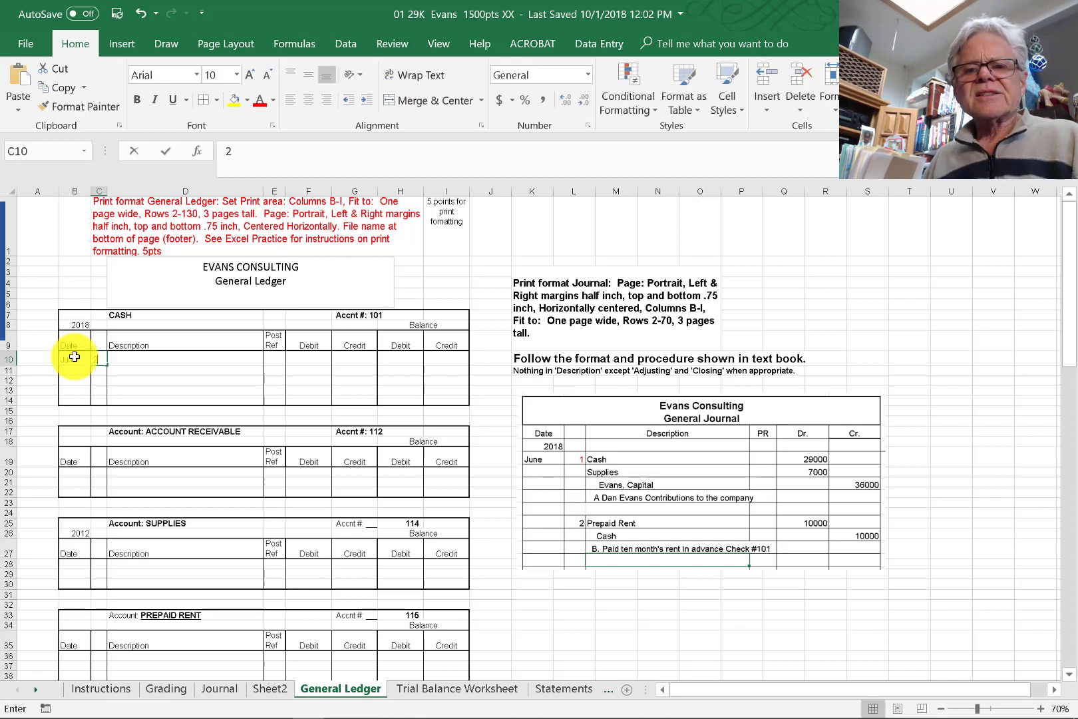
key(Tab)
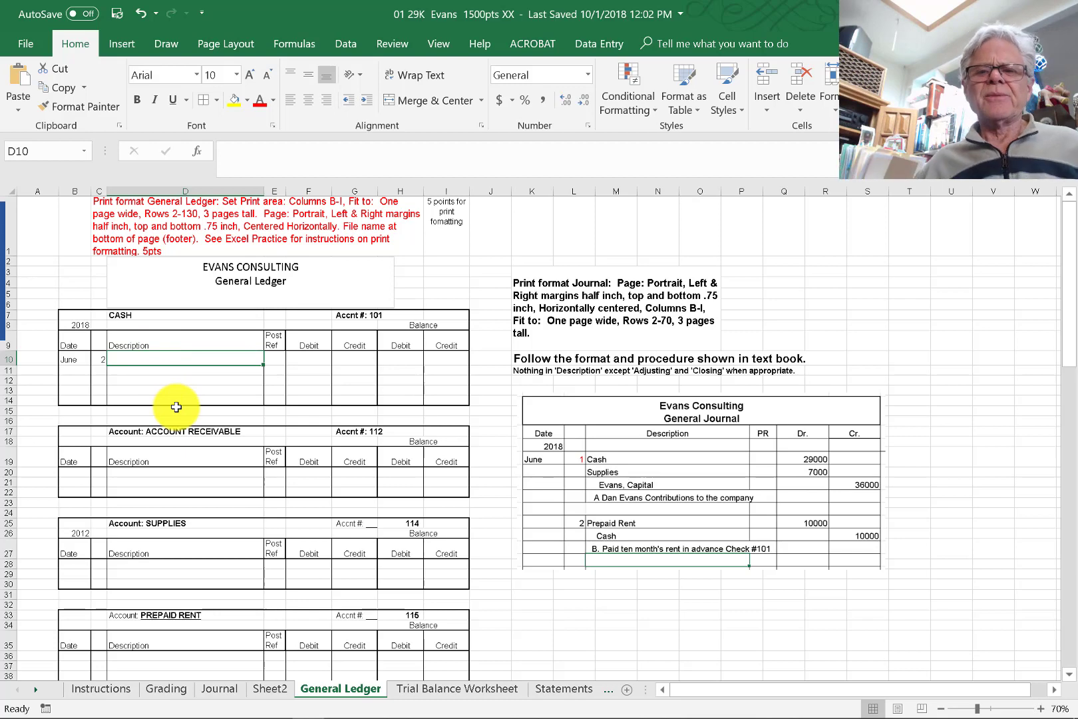
Post reference A, a 29,000.00 debit and a 29,000.00 debit balance to Cash.
click(280, 356)
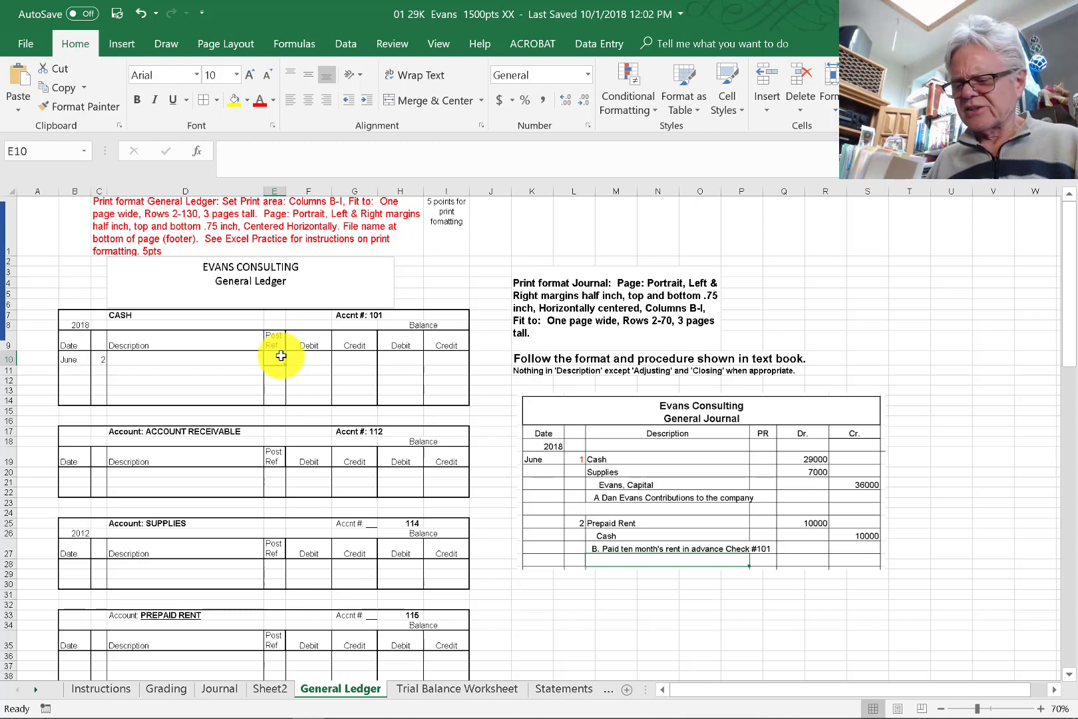
text(A)
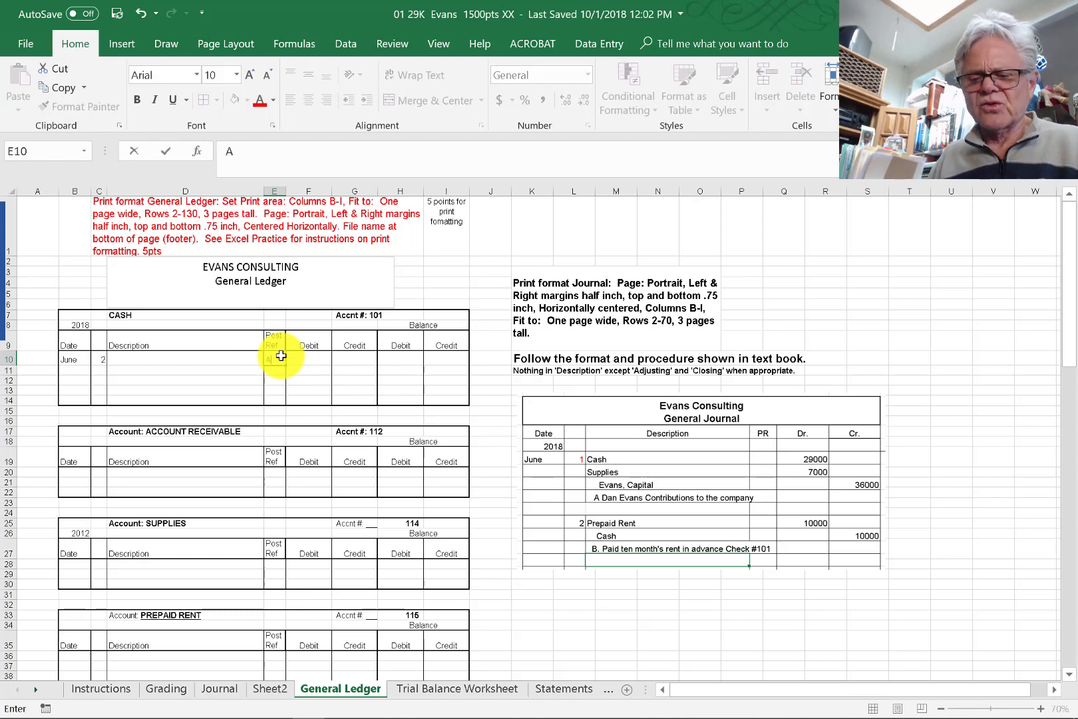
key(Tab)
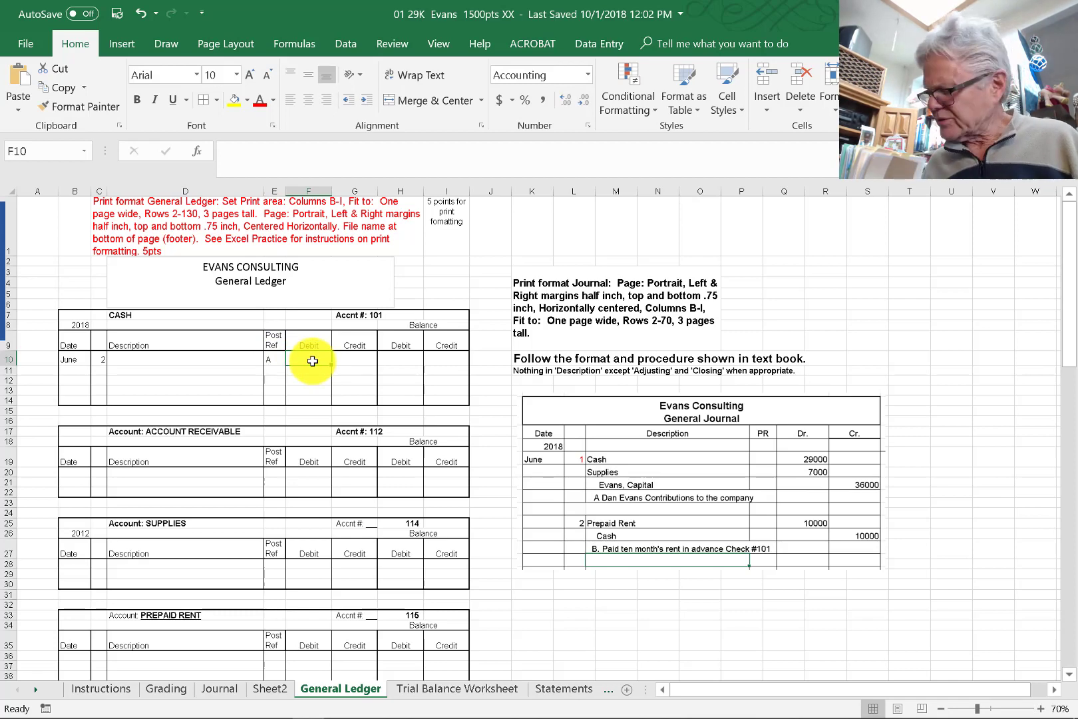
text(29000)
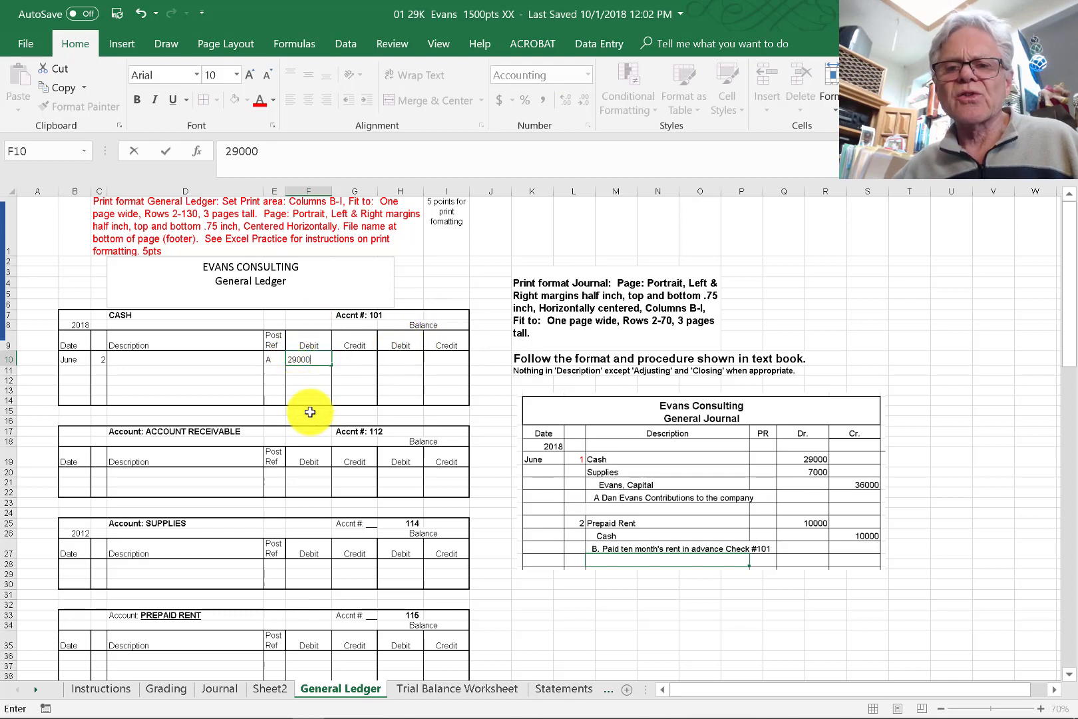
click(401, 359)
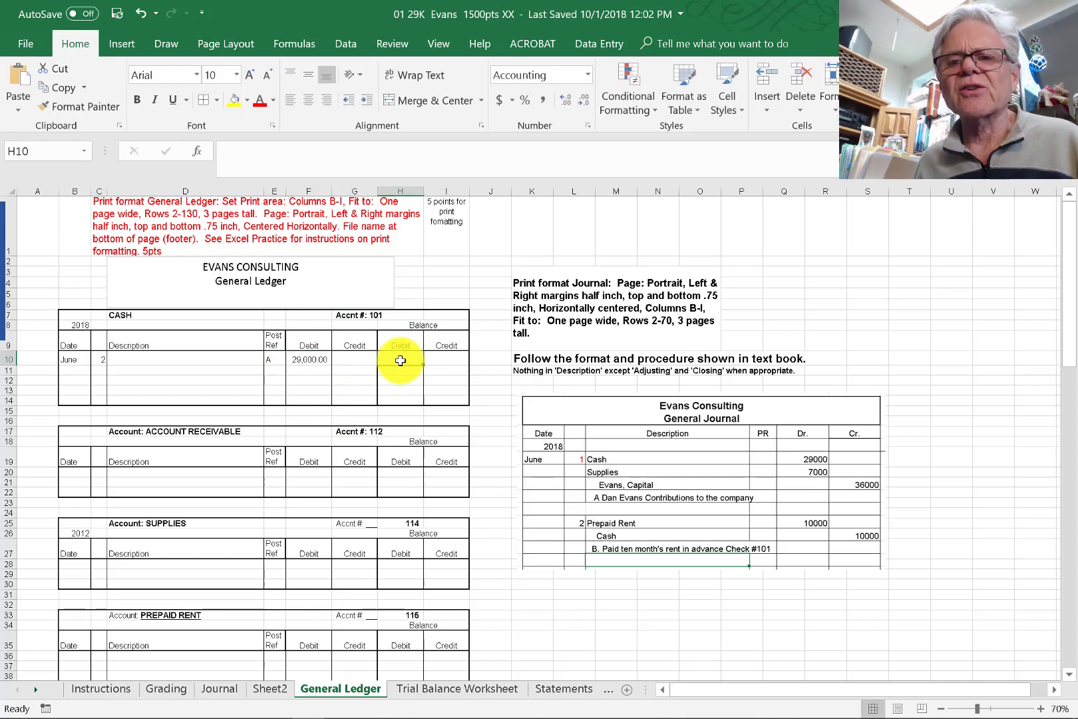
text(2)
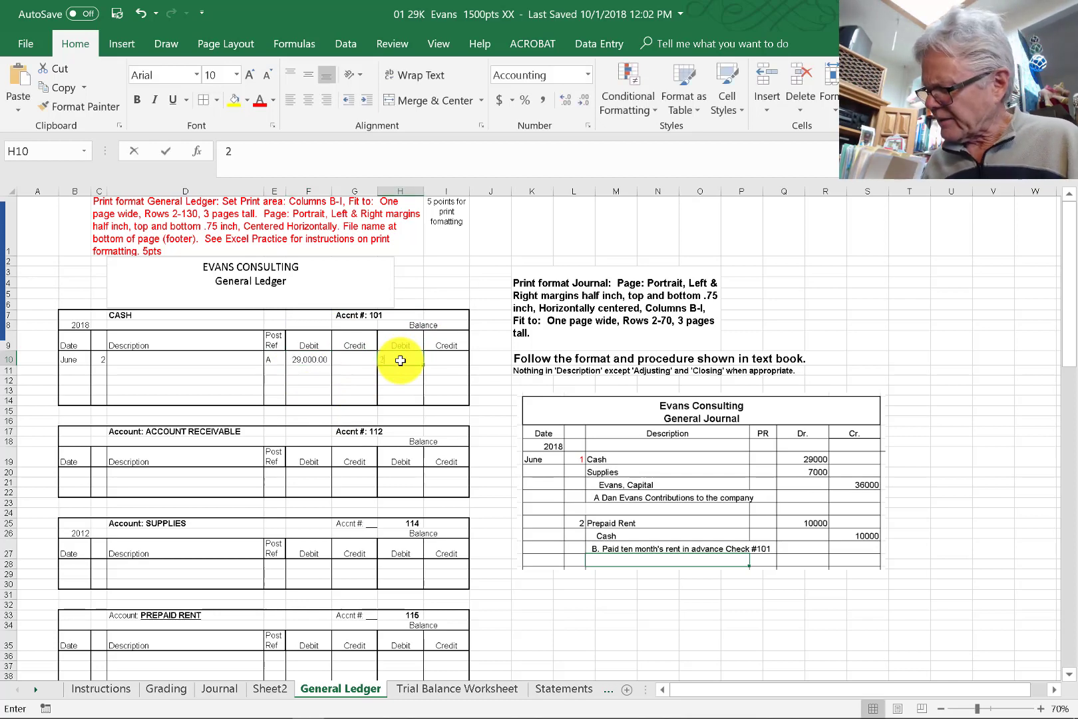
text(9000)
key(Return)
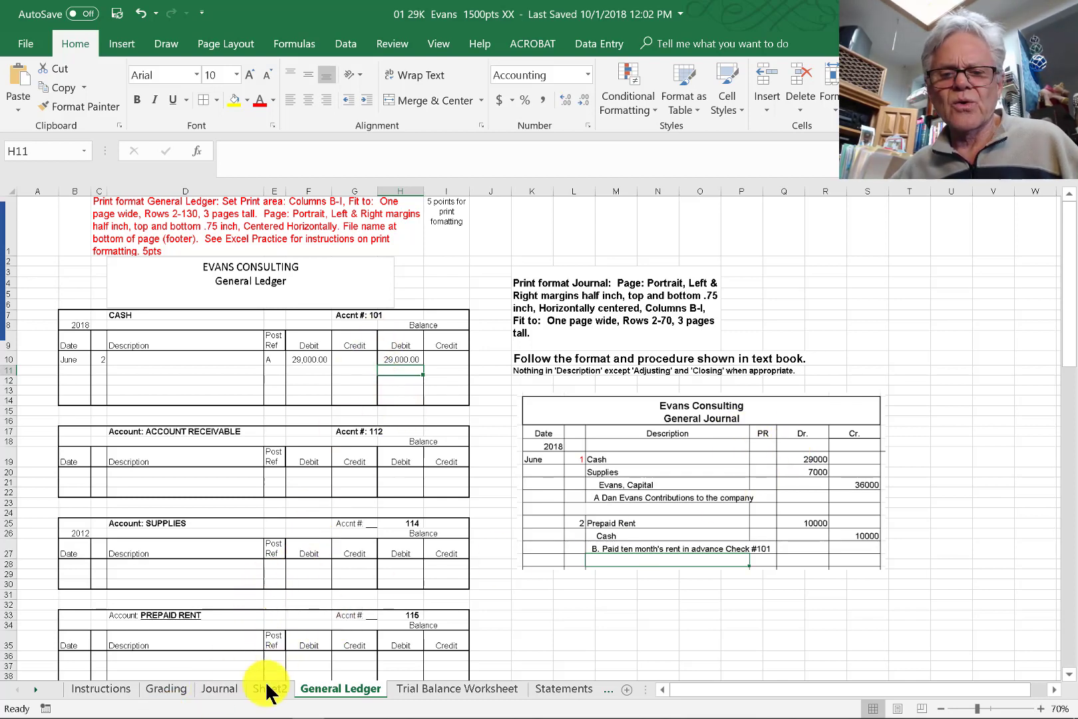
Enter PR 101 on entry A's Cash line in the Journal.
click(222, 693)
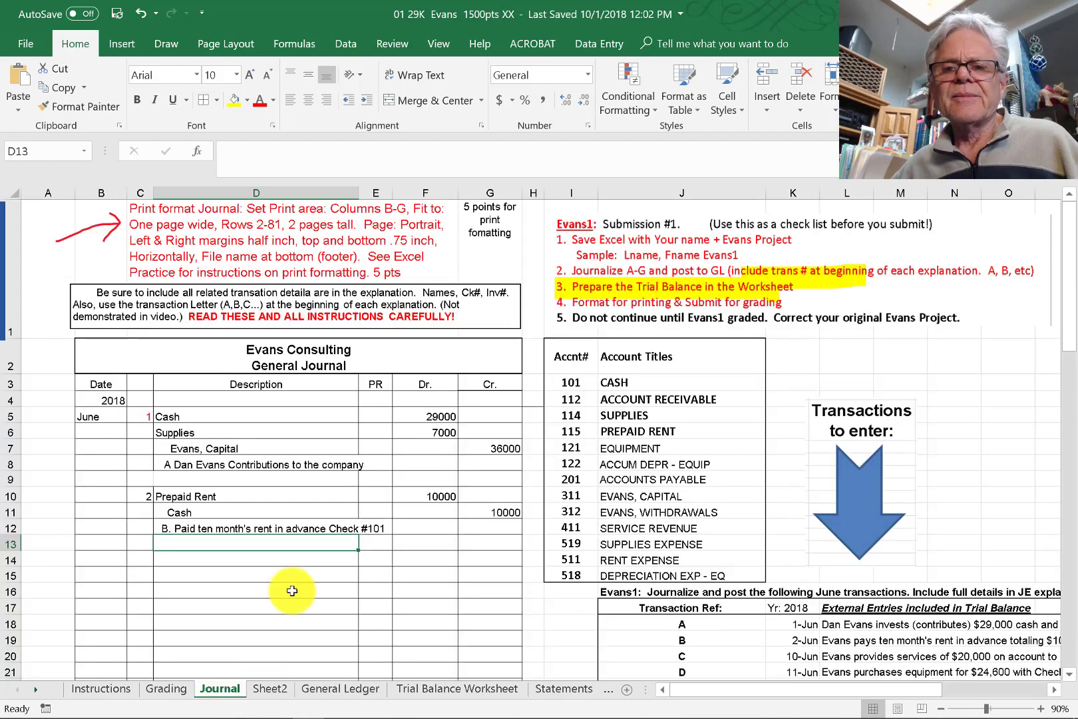
click(384, 417)
text(101)
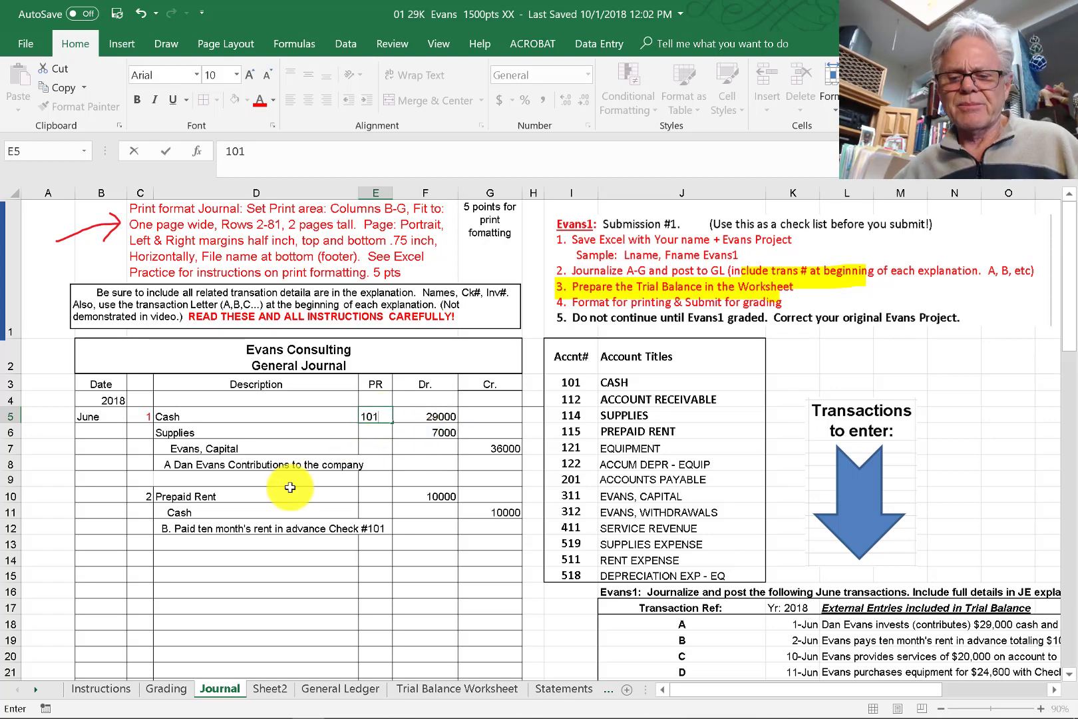
Date the Supplies ledger line June 1 and correct the Cash line's day to 1.
click(327, 689)
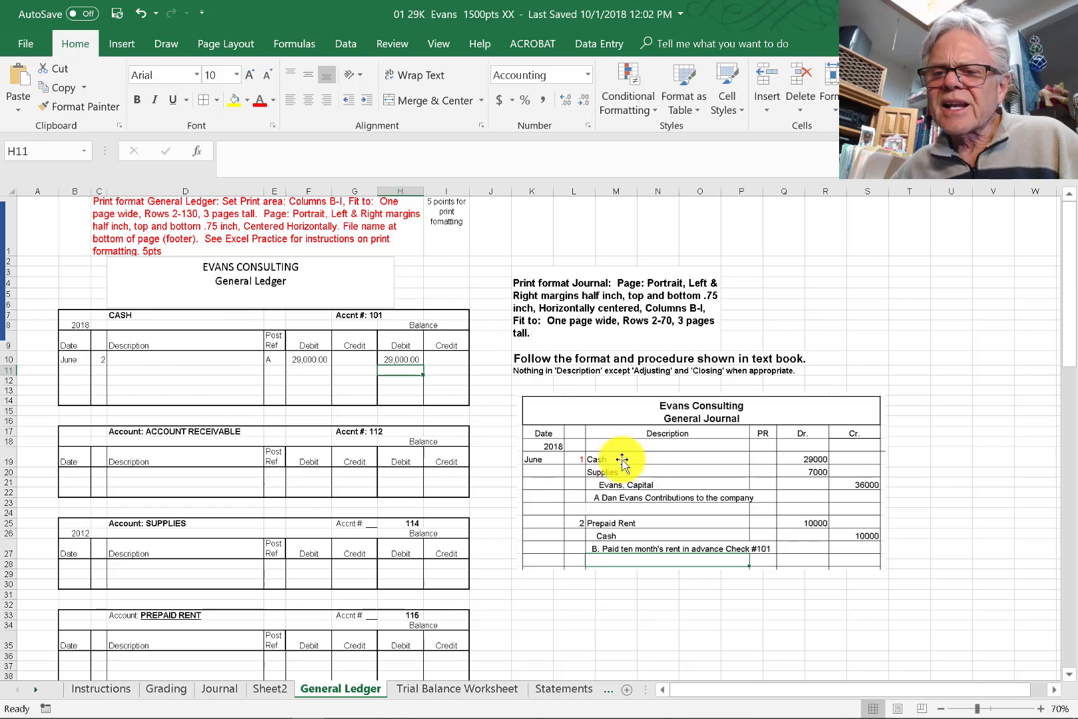
scroll(351, 450, down, 1)
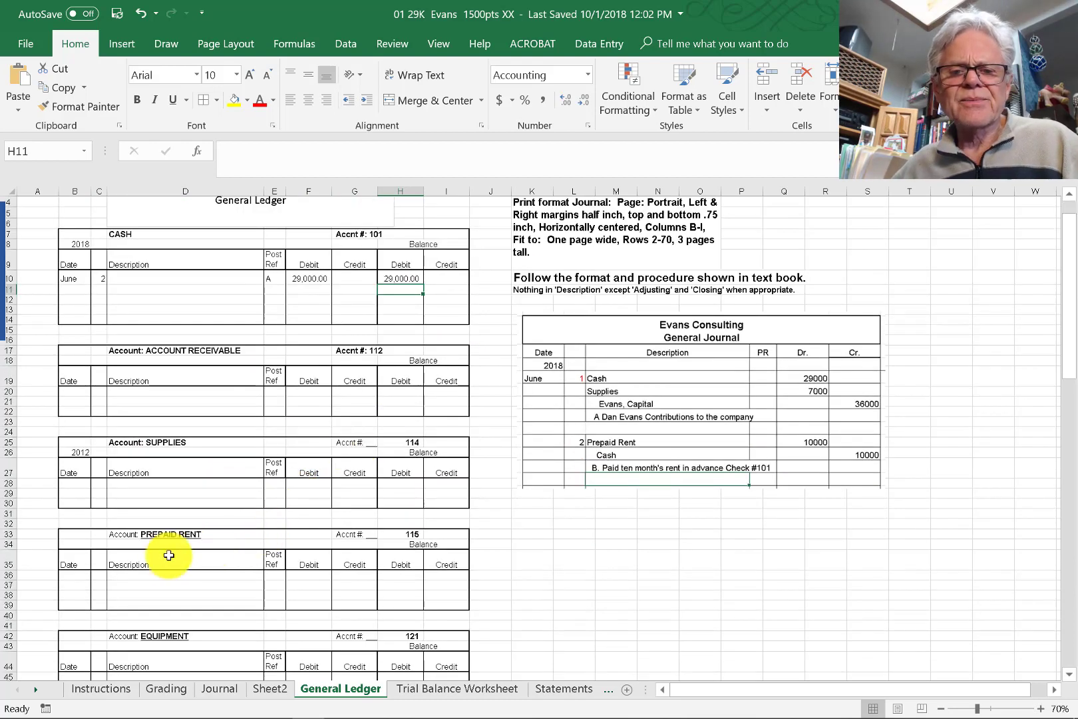
click(83, 482)
text(June)
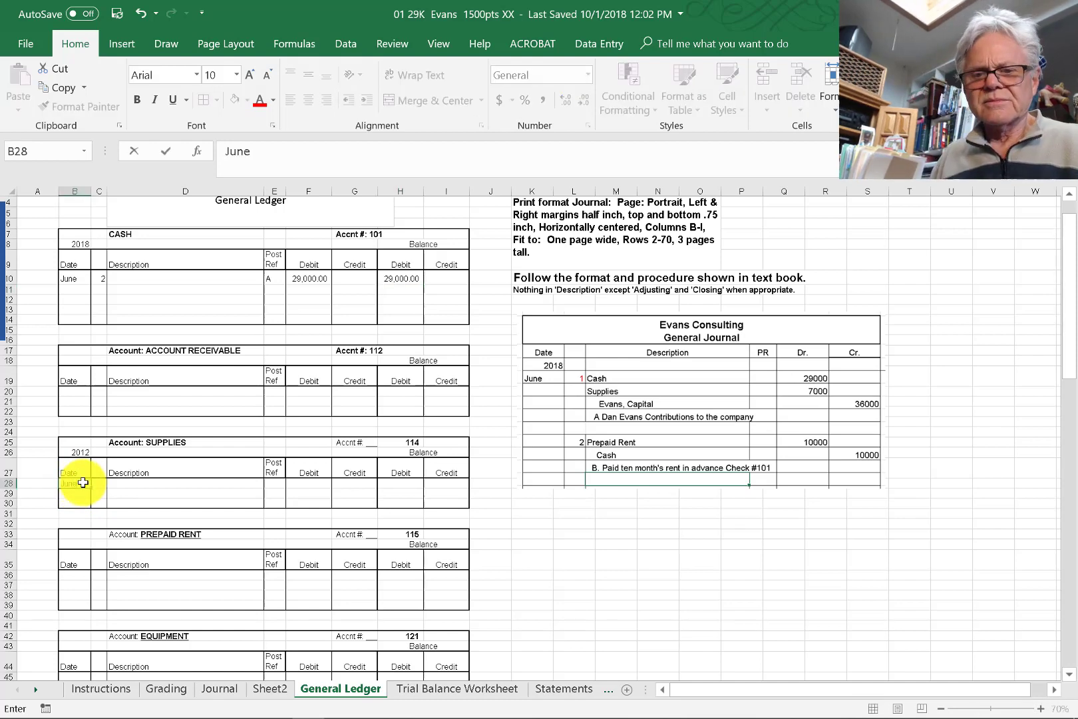
key(Tab)
text(1)
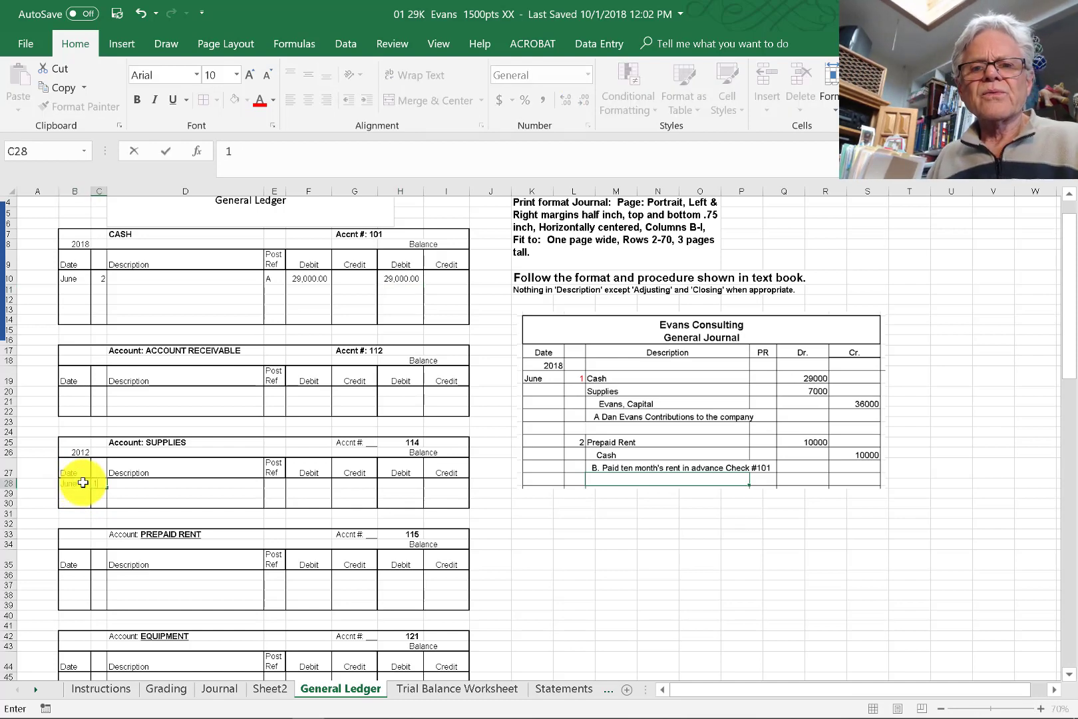
click(623, 563)
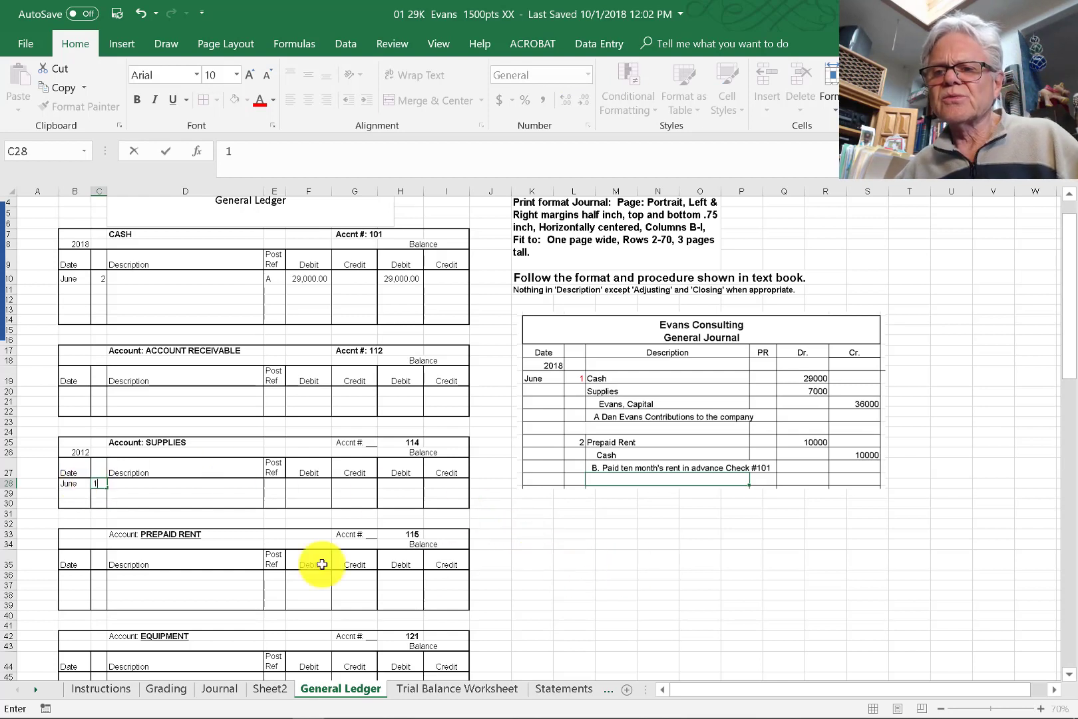
click(99, 279)
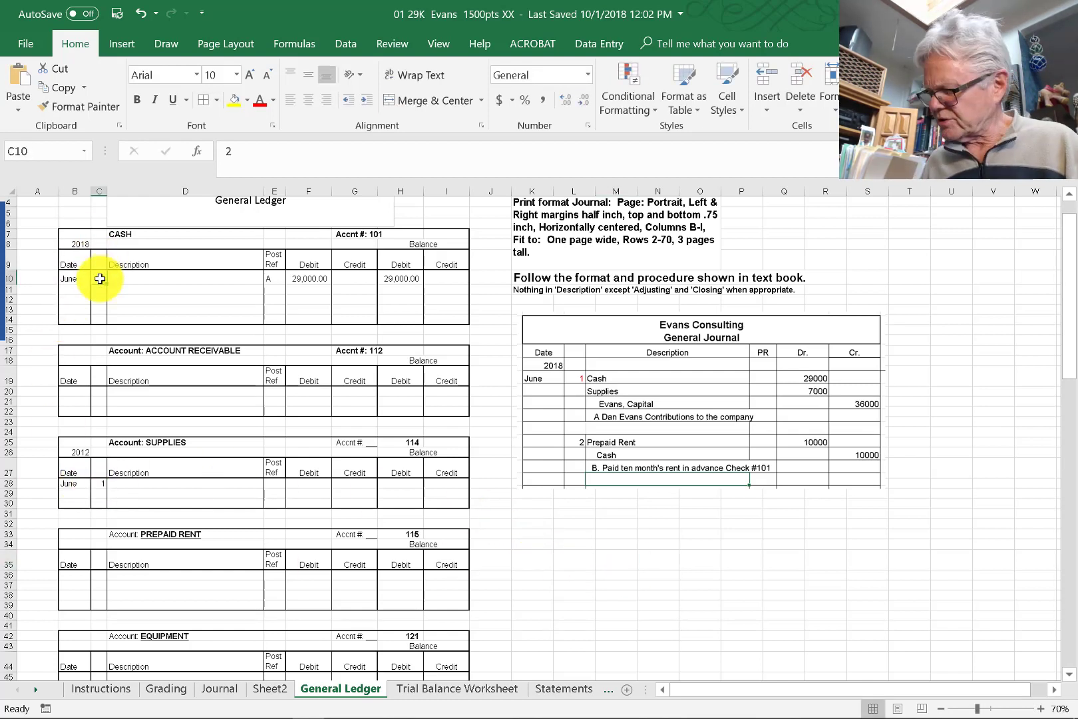
text(1)
click(626, 574)
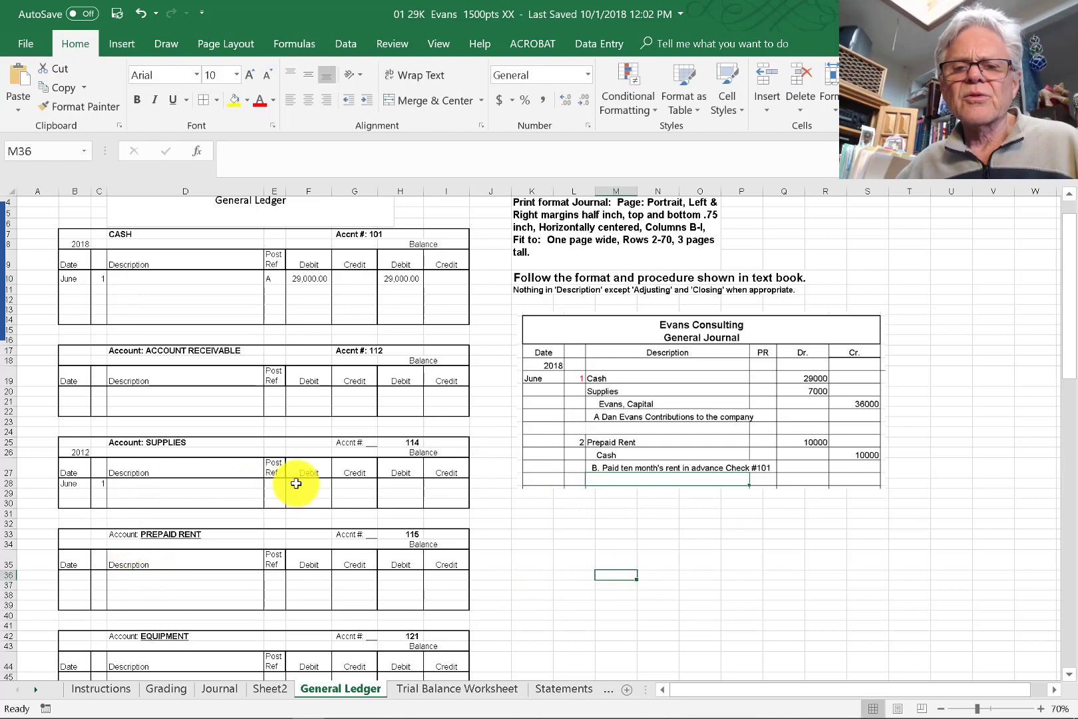
Post reference A, a 7,000.00 debit and a 7,000.00 debit balance to Supplies.
click(274, 485)
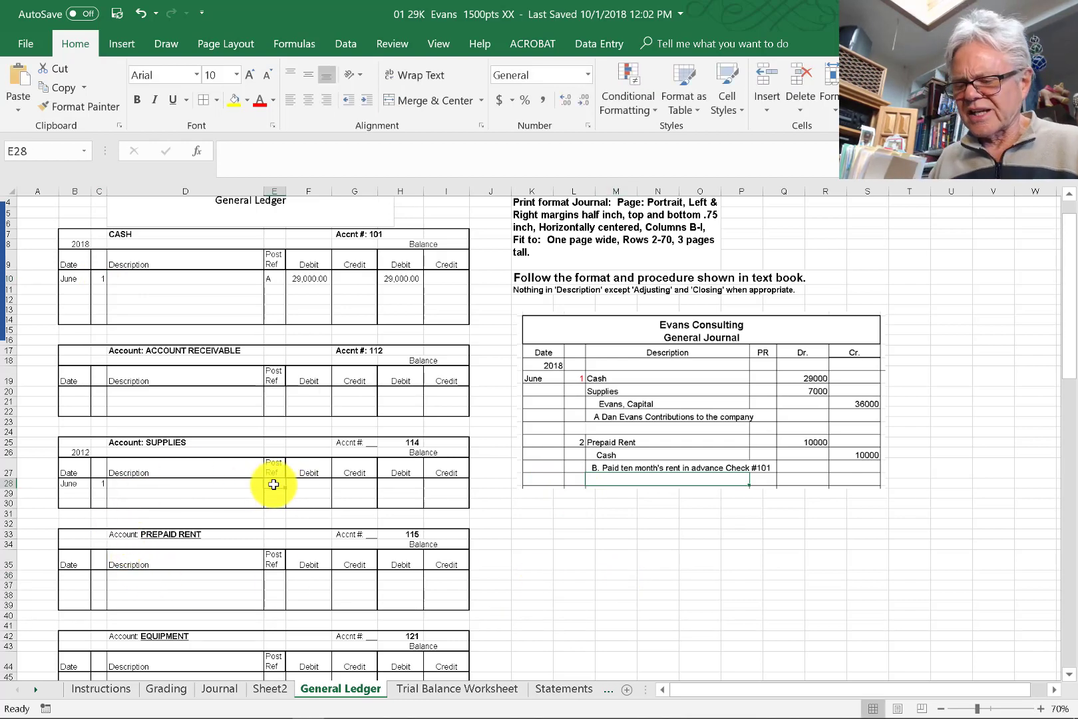
key(Tab)
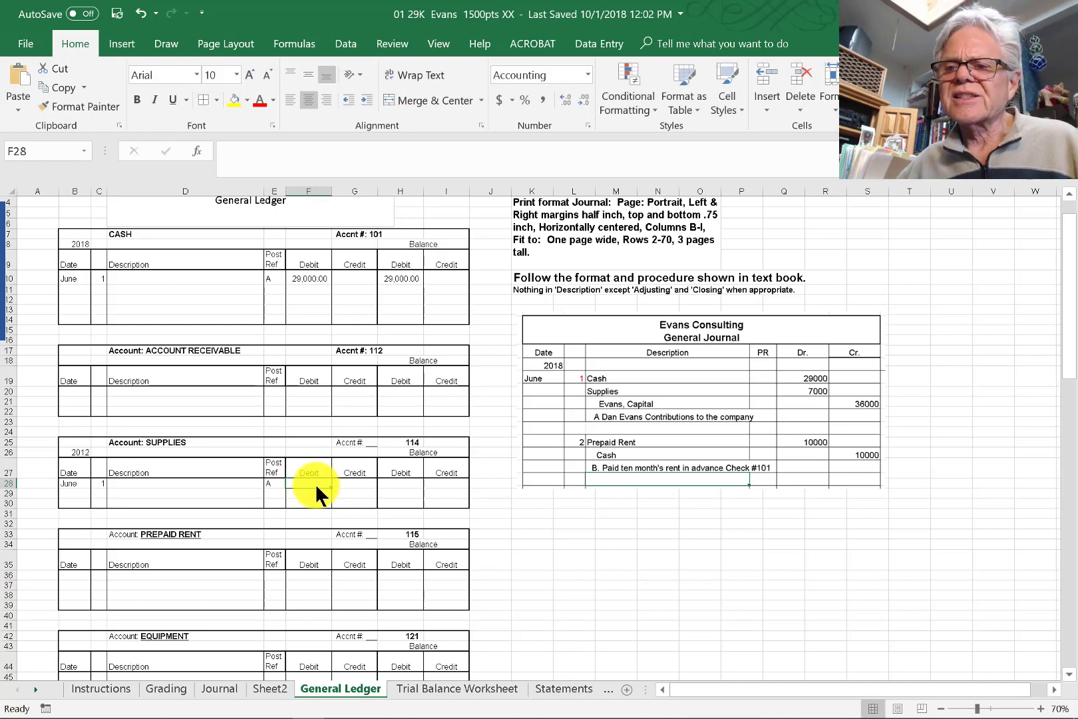
text(7000)
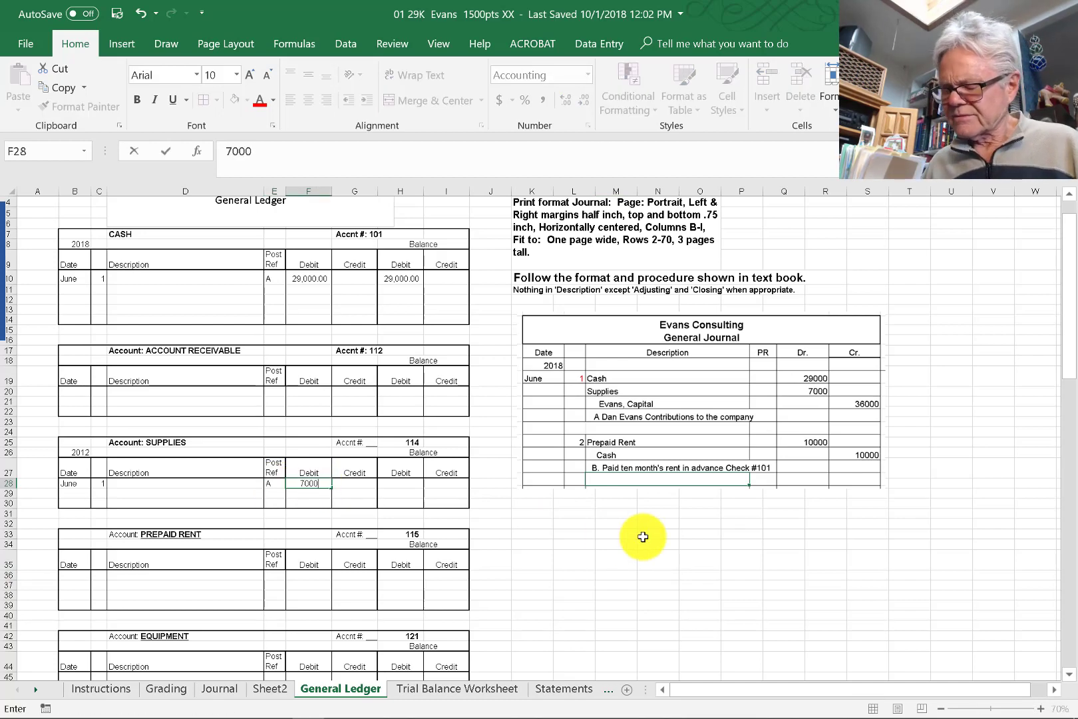
key(Tab)
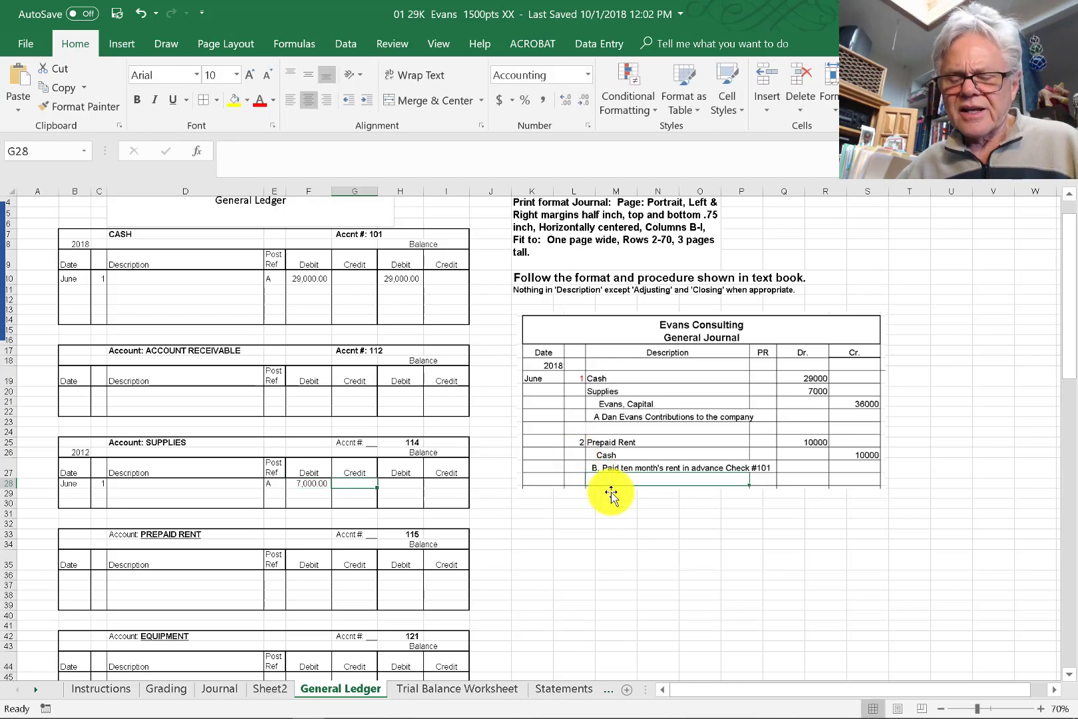
key(Tab)
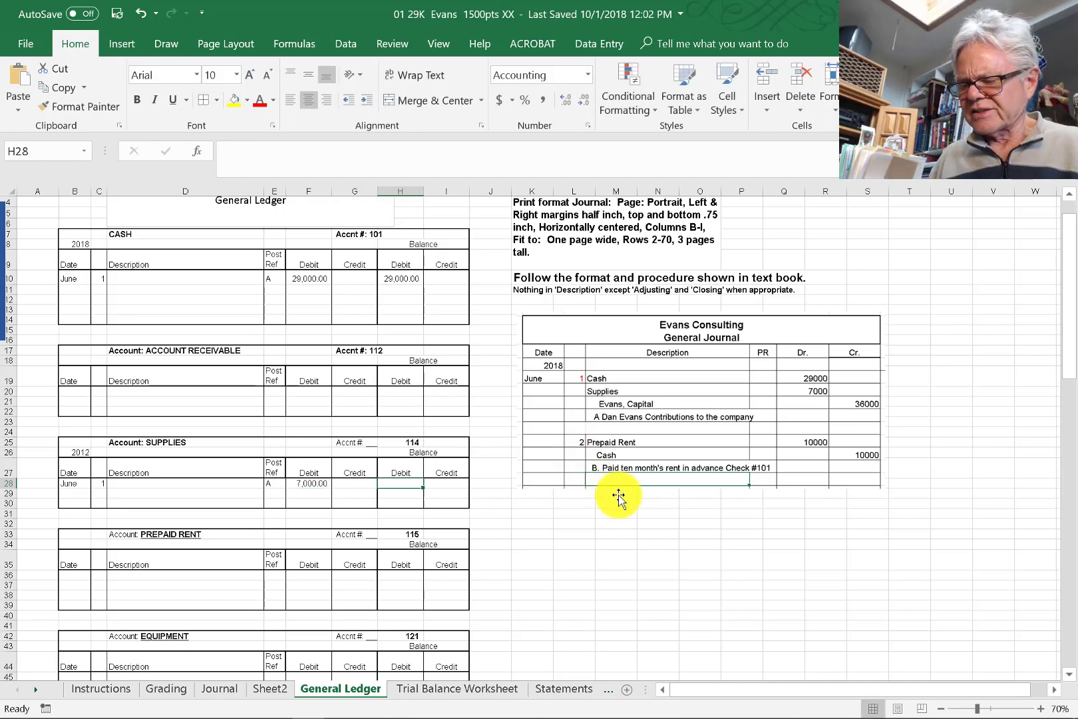
text(7000)
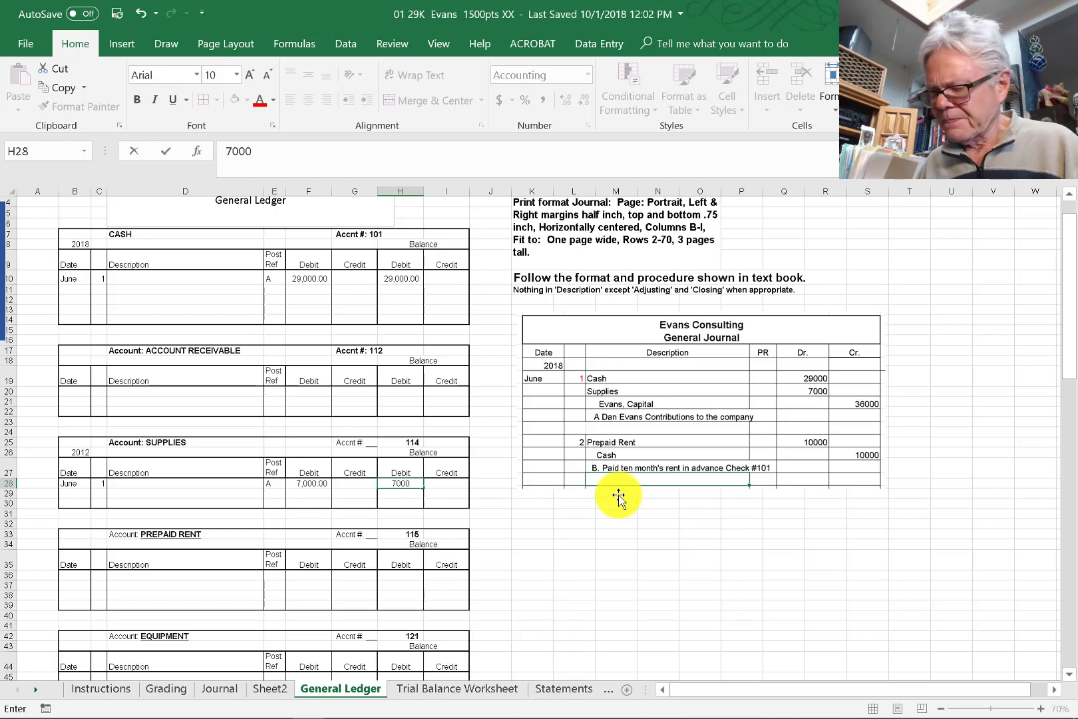
key(Return)
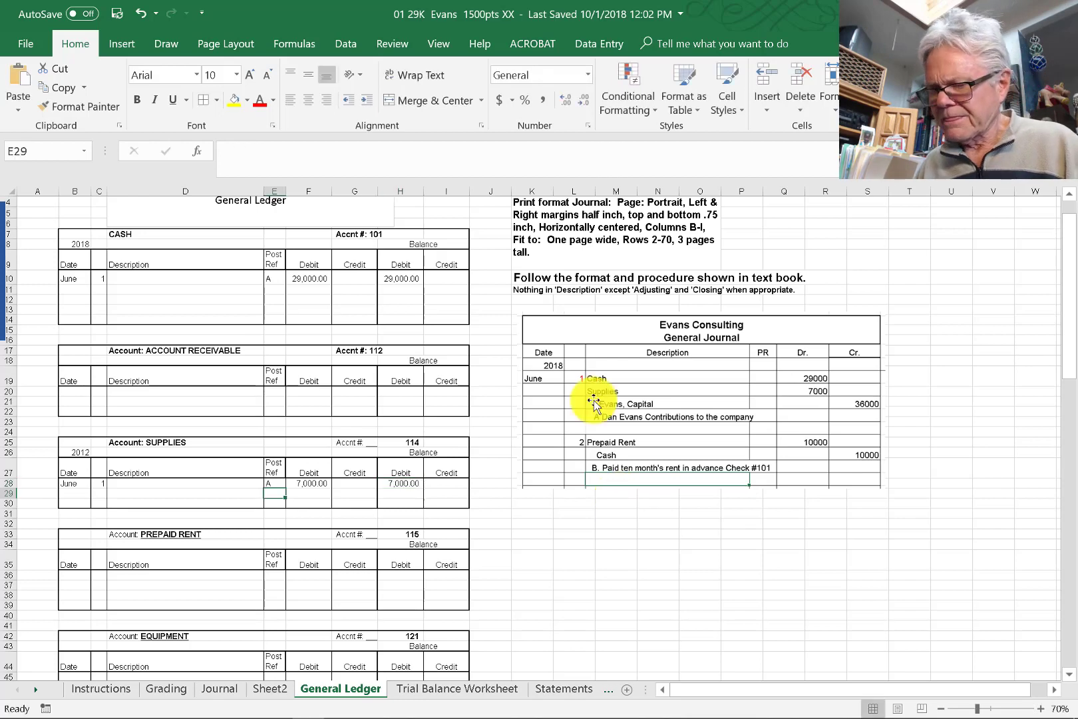
Enter 114 as the Journal post reference for entry A's Supplies line.
click(215, 690)
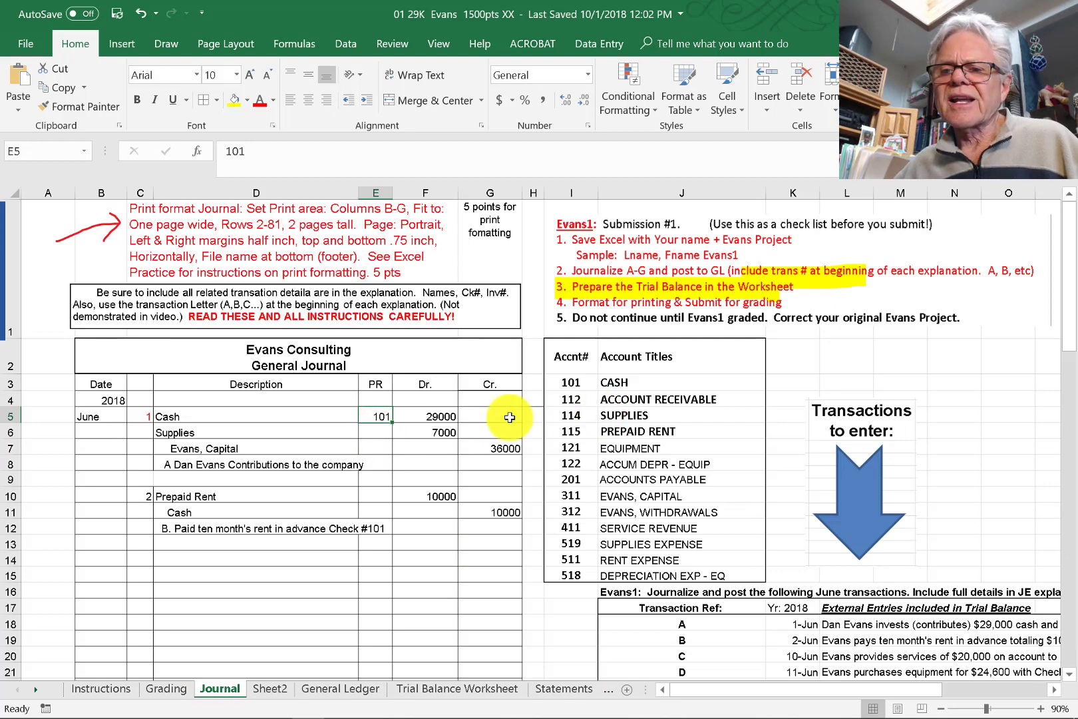
click(372, 433)
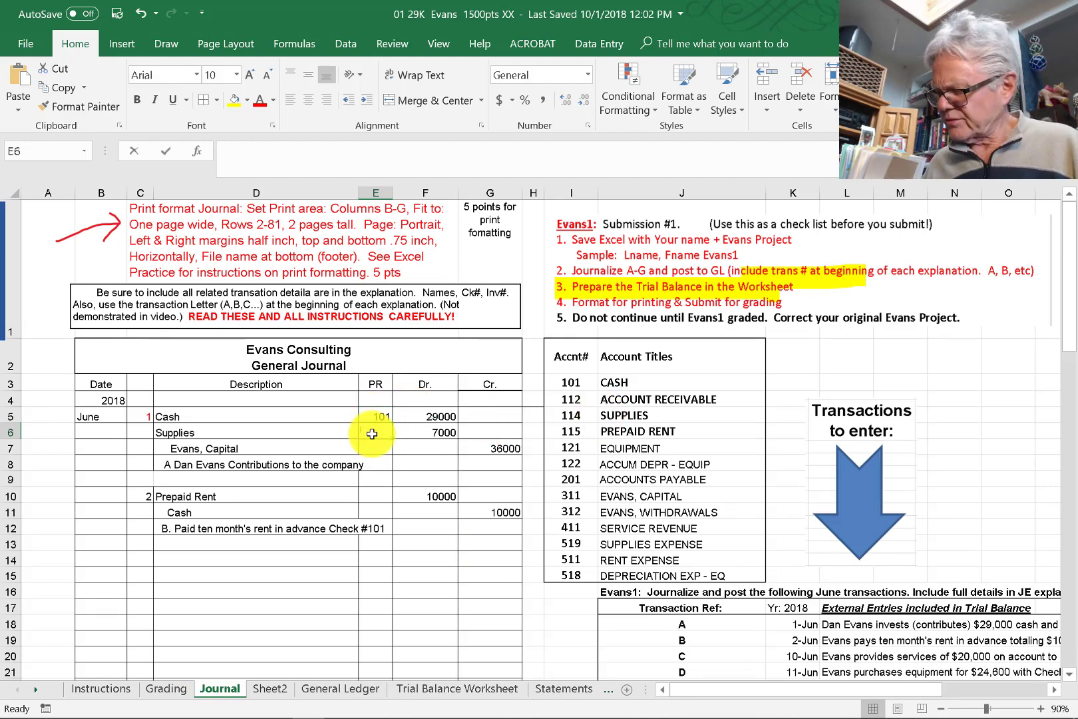
text(114)
key(Return)
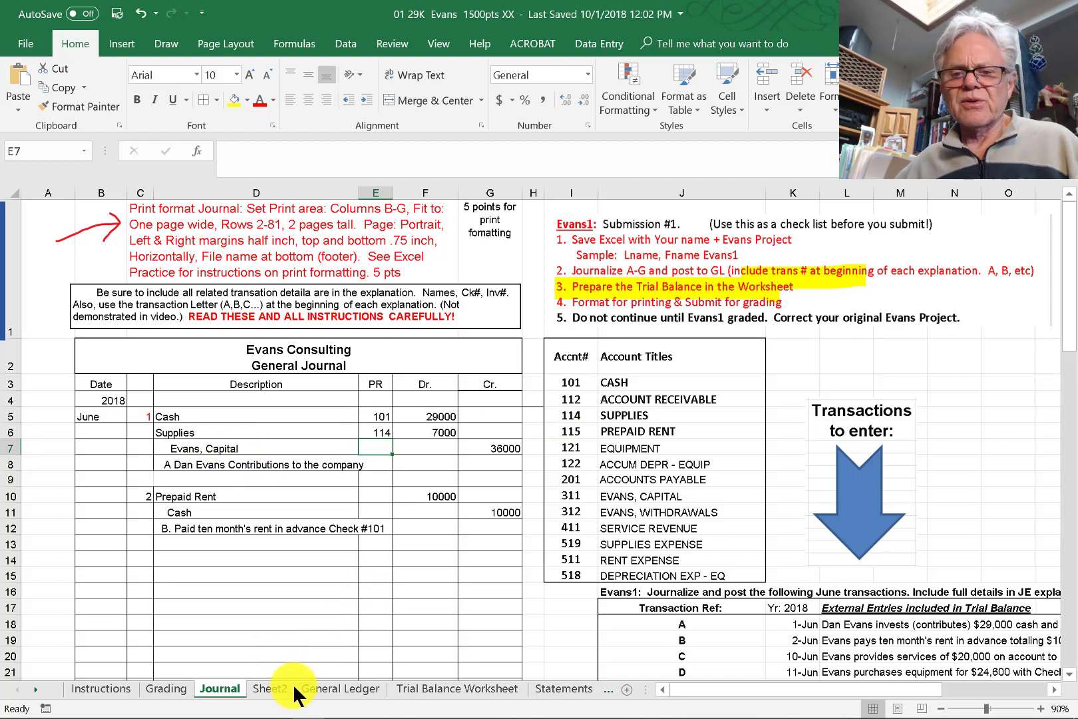
Start the Evans, Capital ledger line with the year, the date June 1 and post reference A.
click(329, 692)
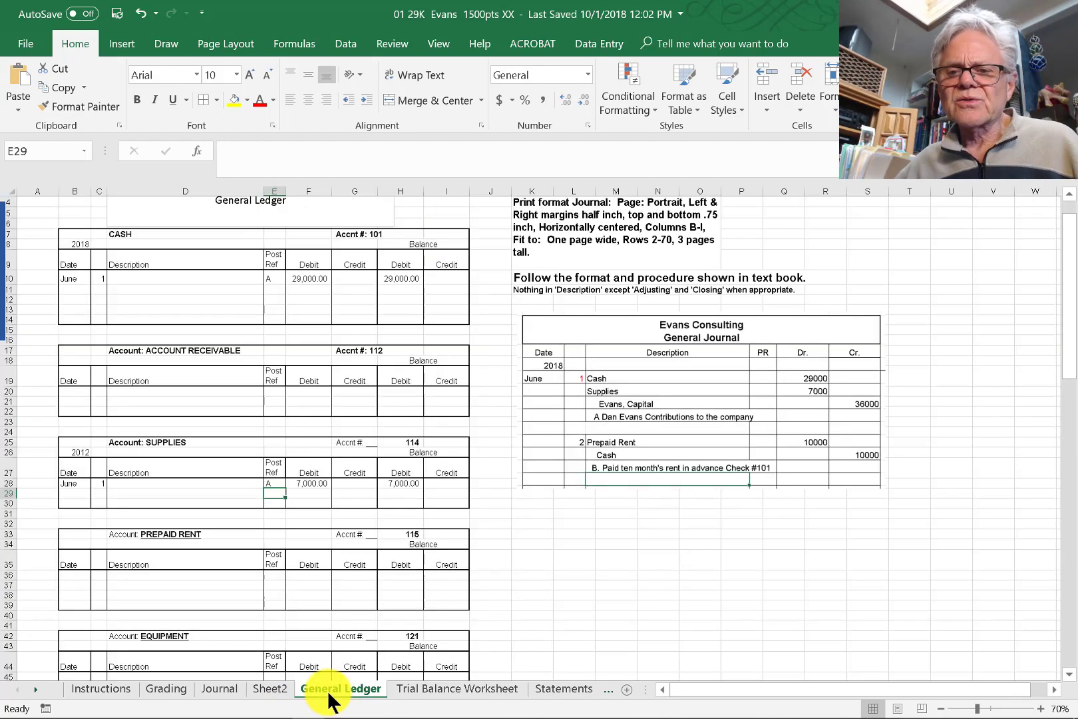
scroll(183, 390, down, 7)
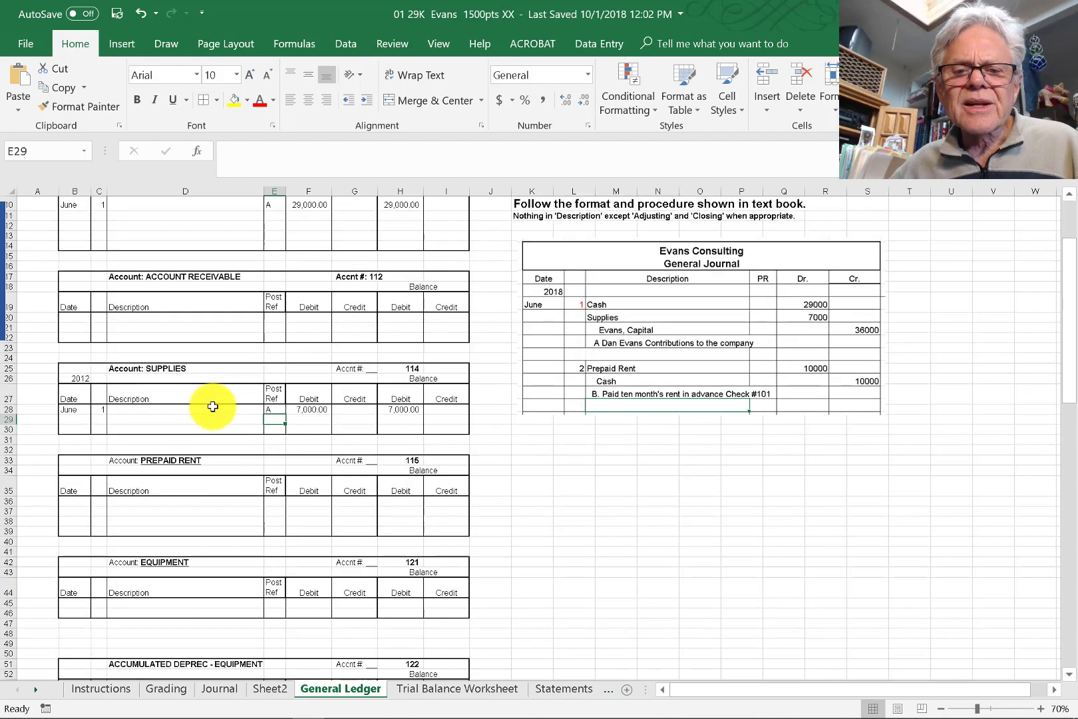
scroll(213, 406, down, 4)
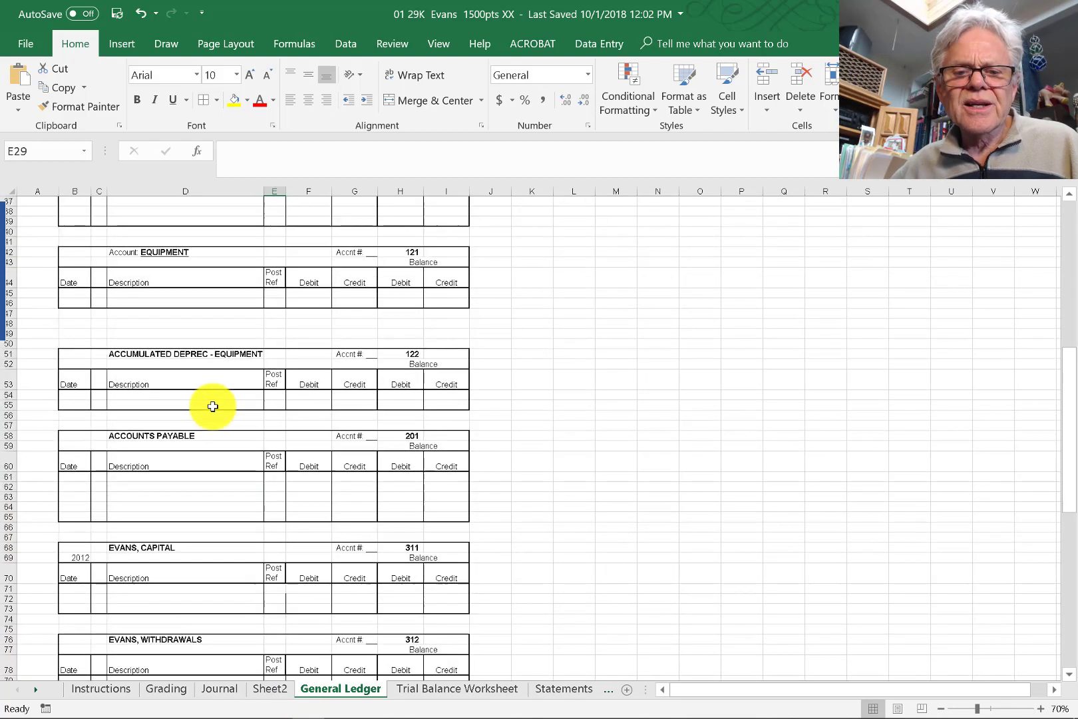
click(79, 589)
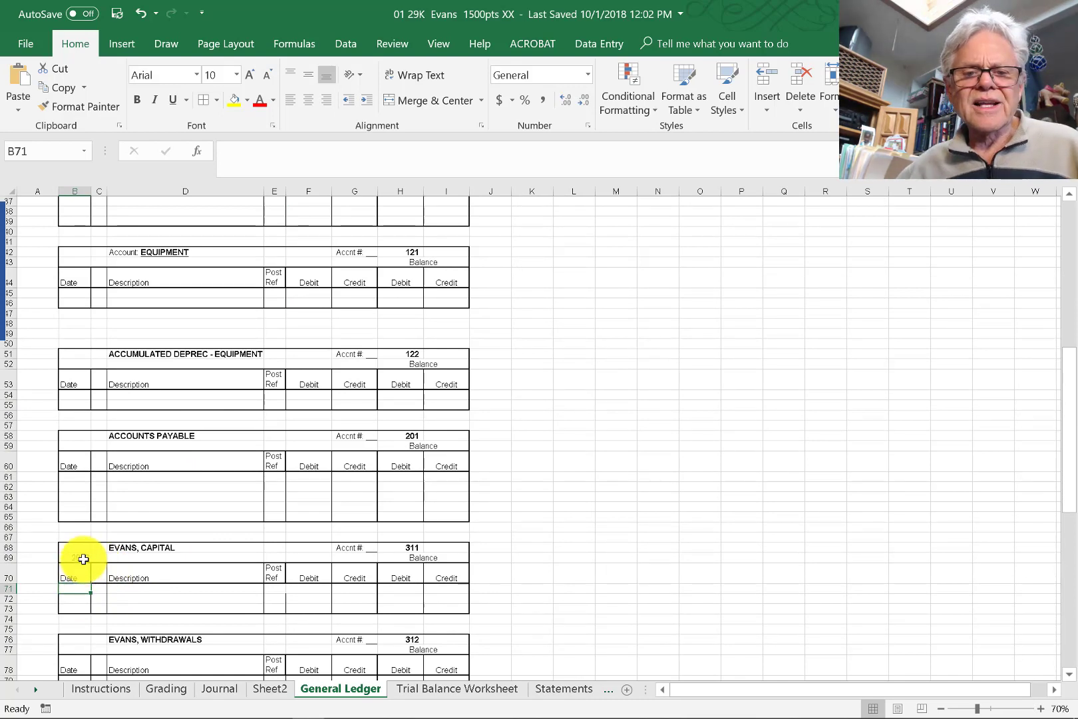
click(84, 559)
text(21)
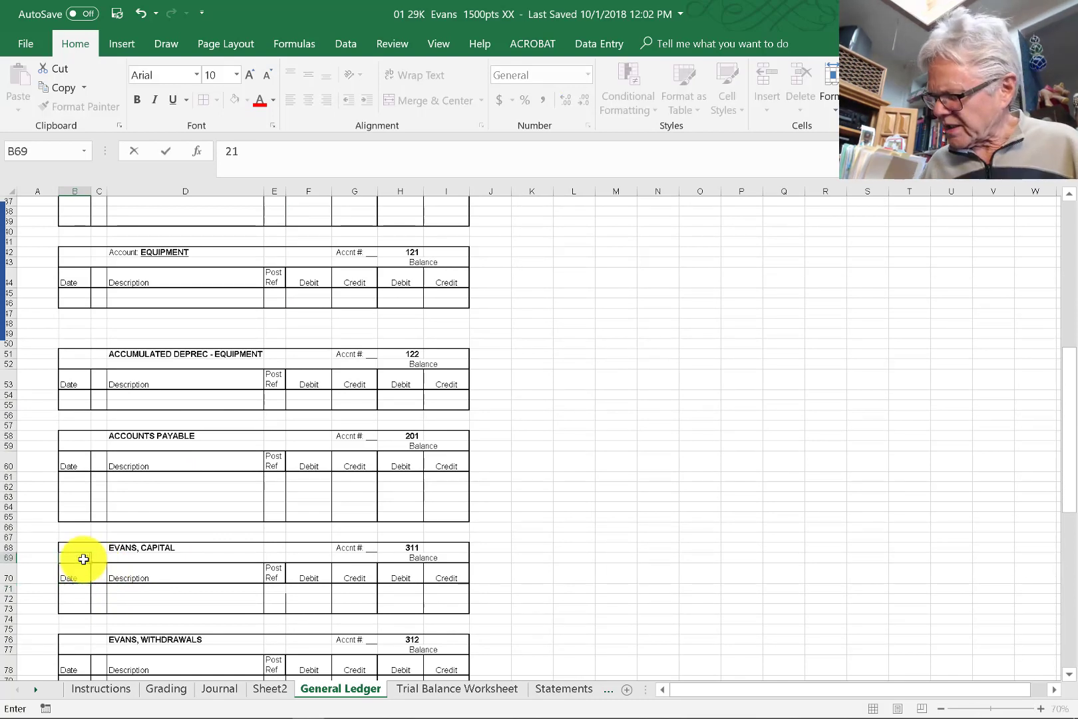
text(8)
key(Return)
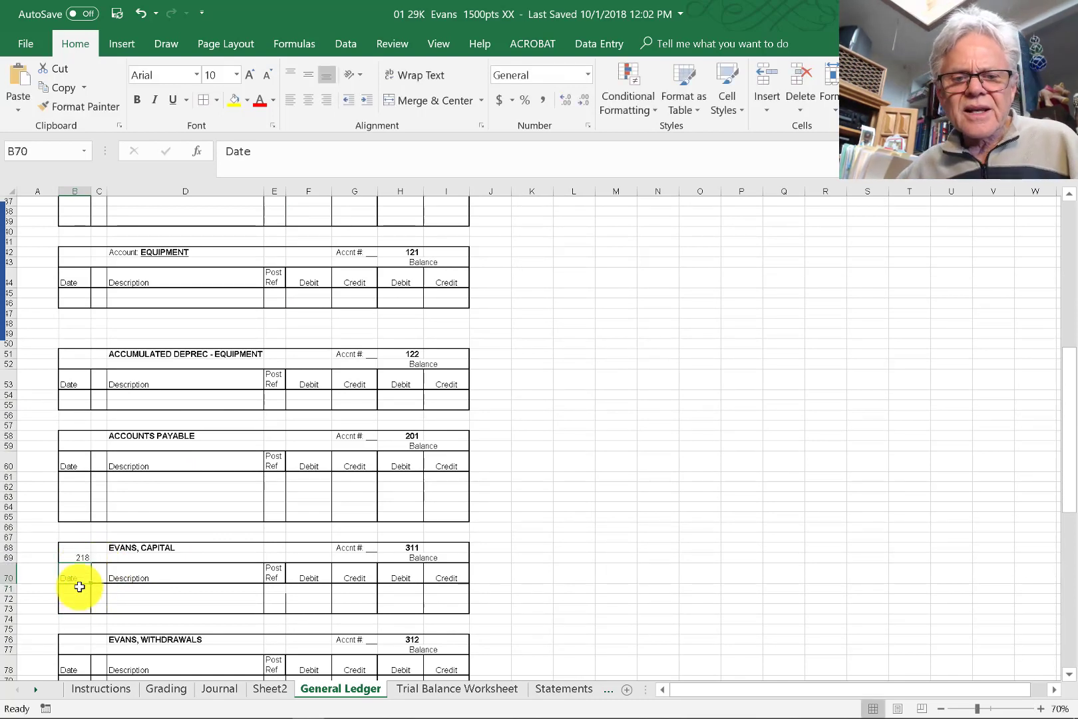
click(79, 586)
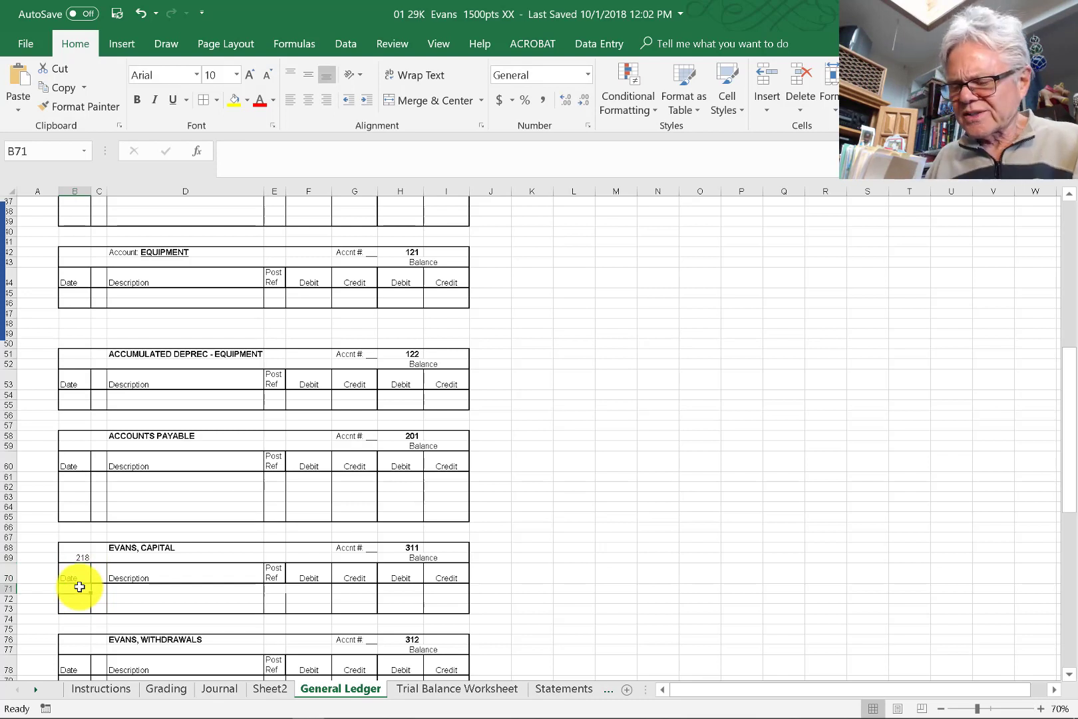
text(june)
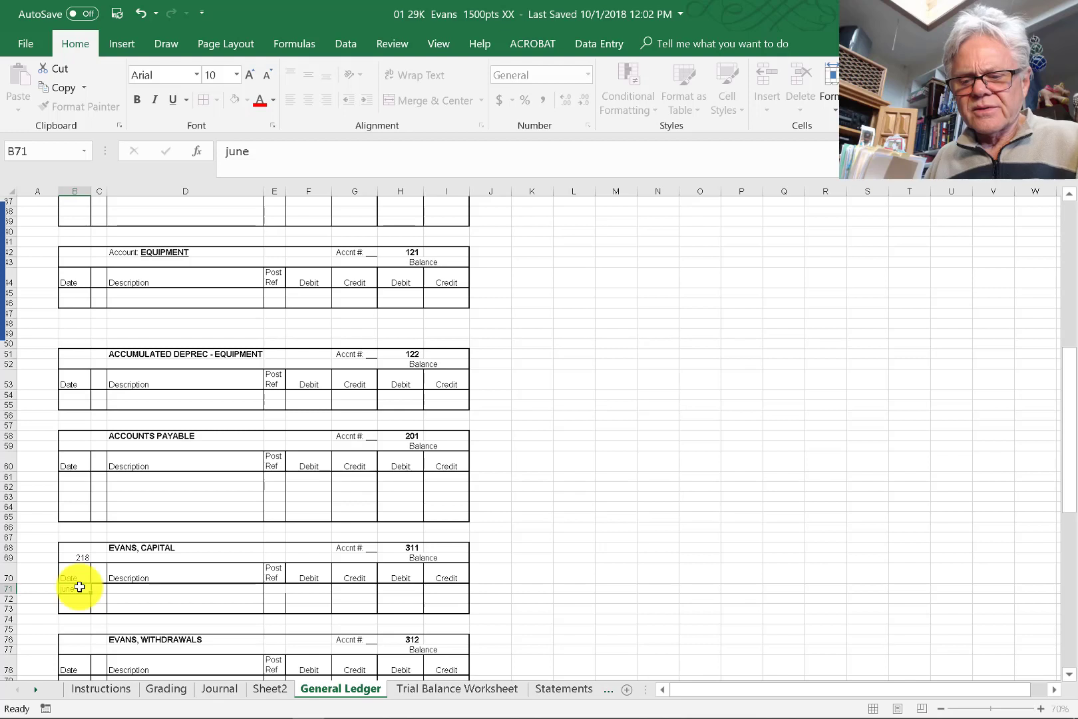
key(Tab)
text(1)
key(Tab)
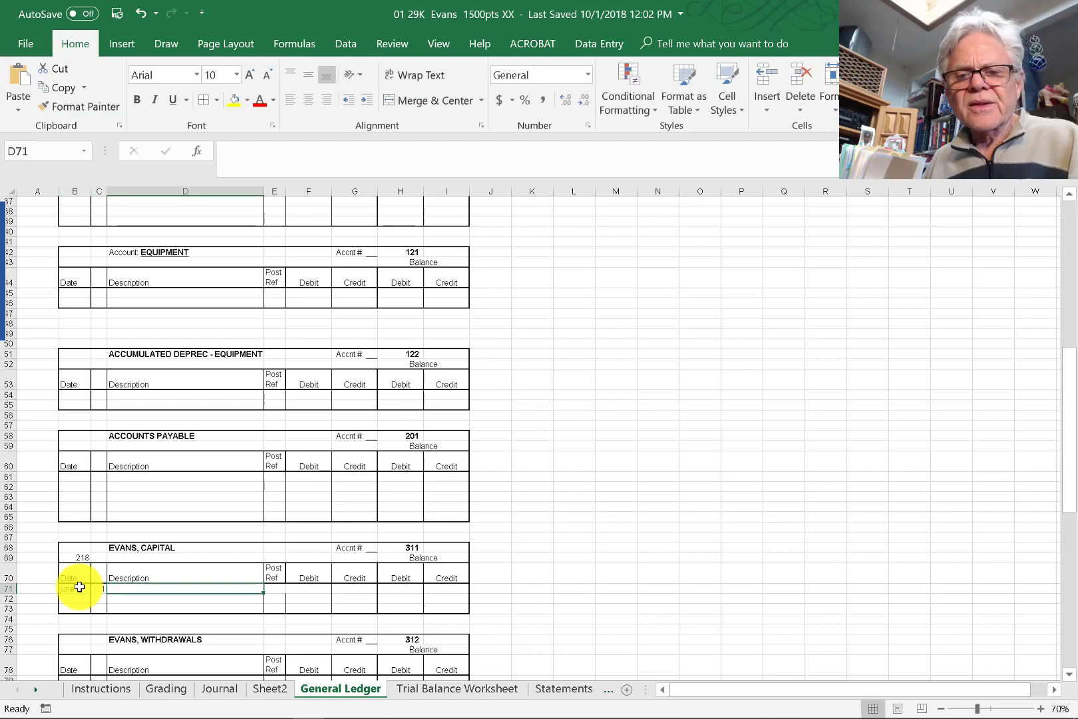
key(Tab)
text(A)
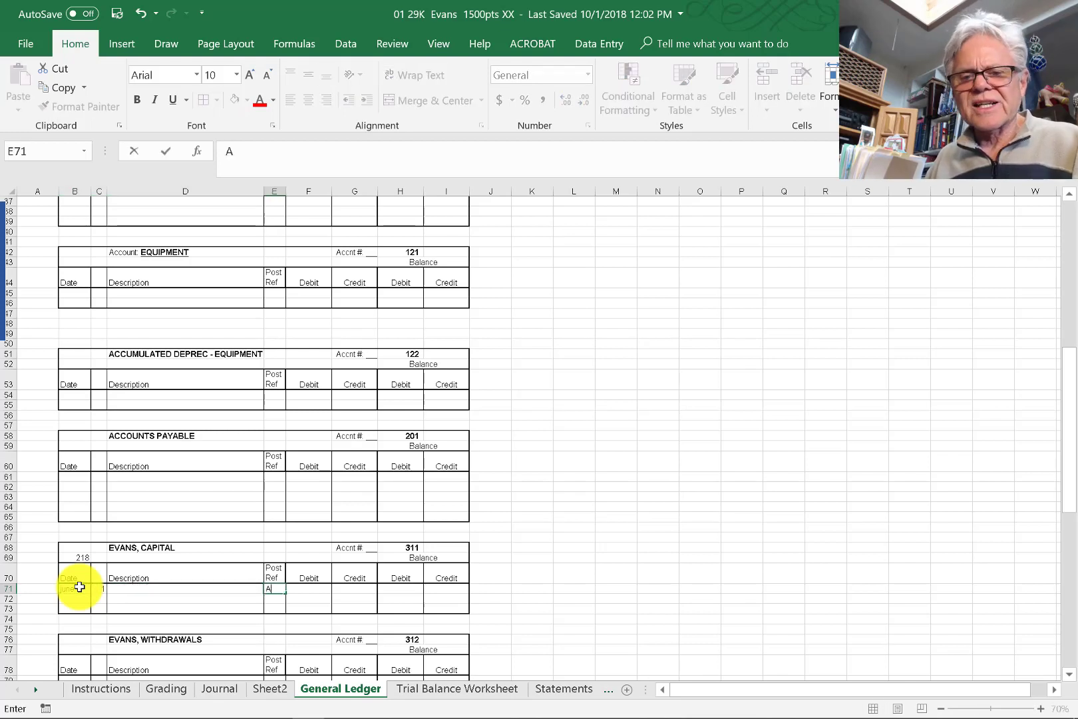
key(Tab)
key(Tab)
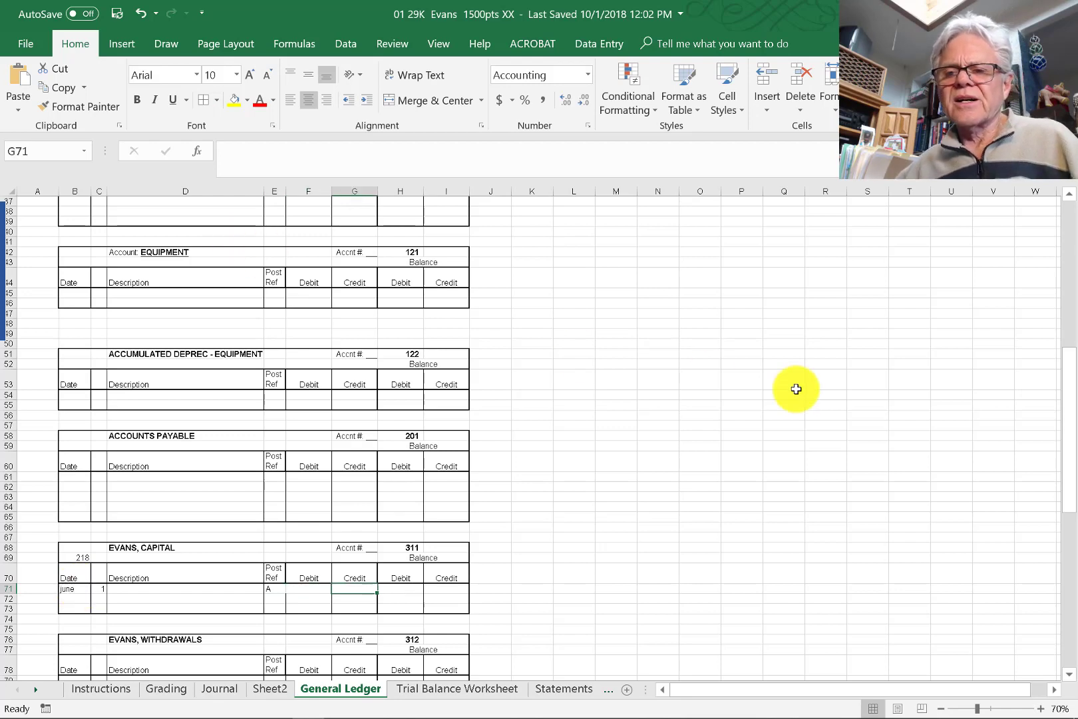
Enter a 36,000.00 credit and a 36,000.00 credit balance for Evans, Capital.
scroll(818, 391, up, 7)
scroll(818, 391, down, 2)
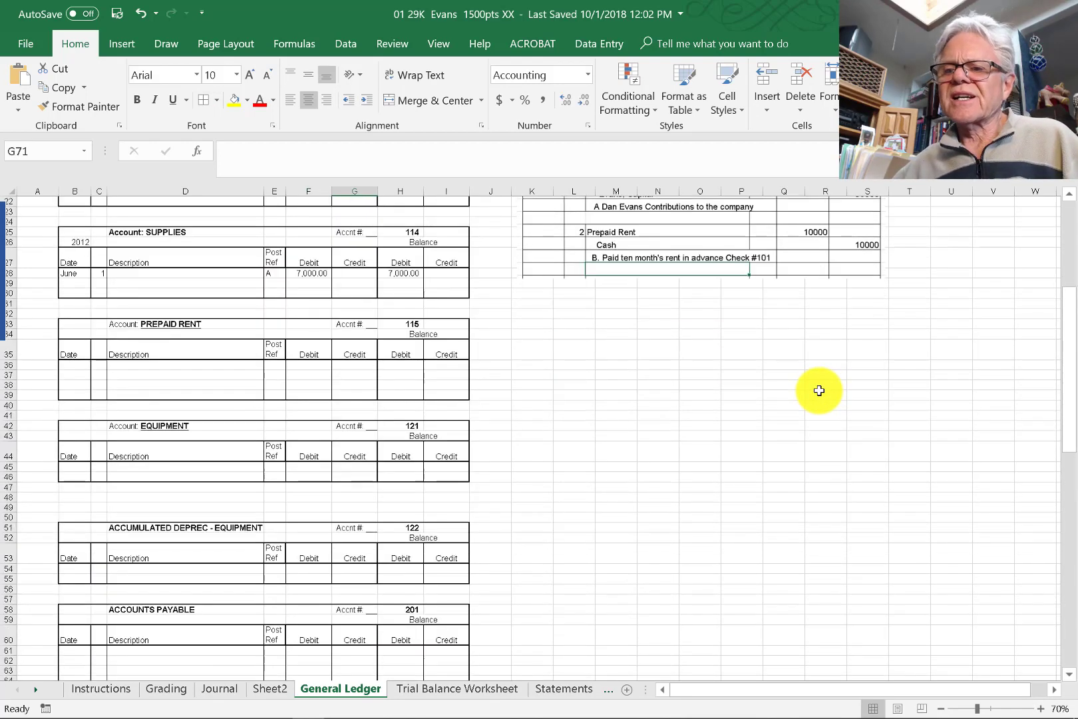
scroll(819, 390, down, 1)
scroll(152, 575, down, 4)
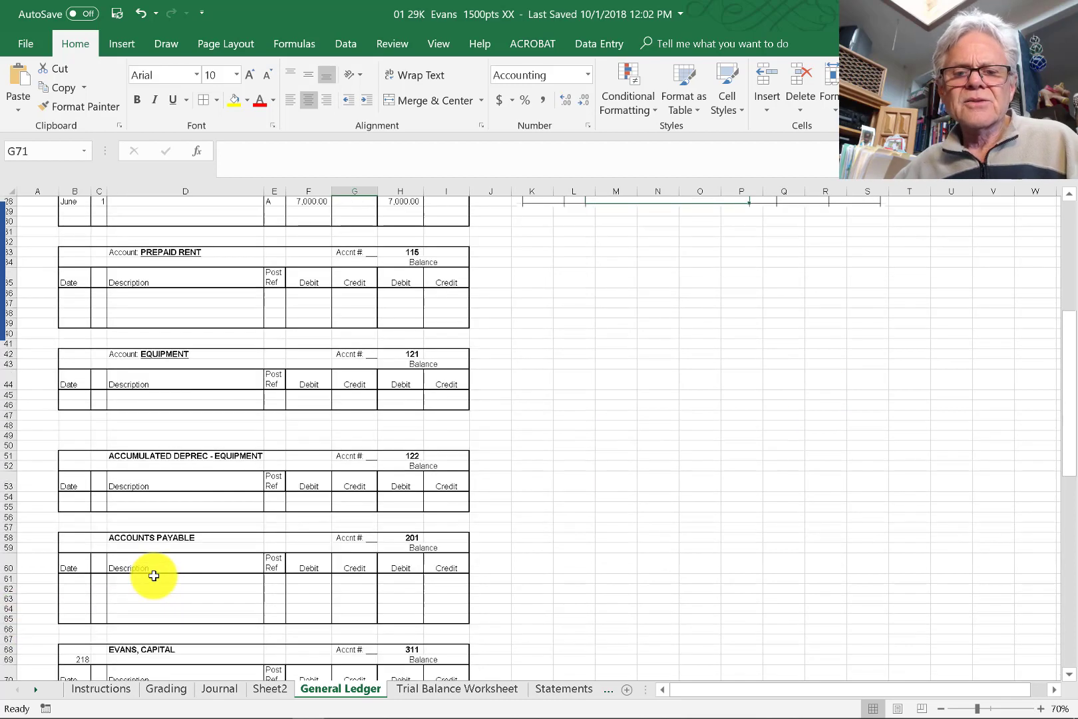
scroll(154, 575, down, 3)
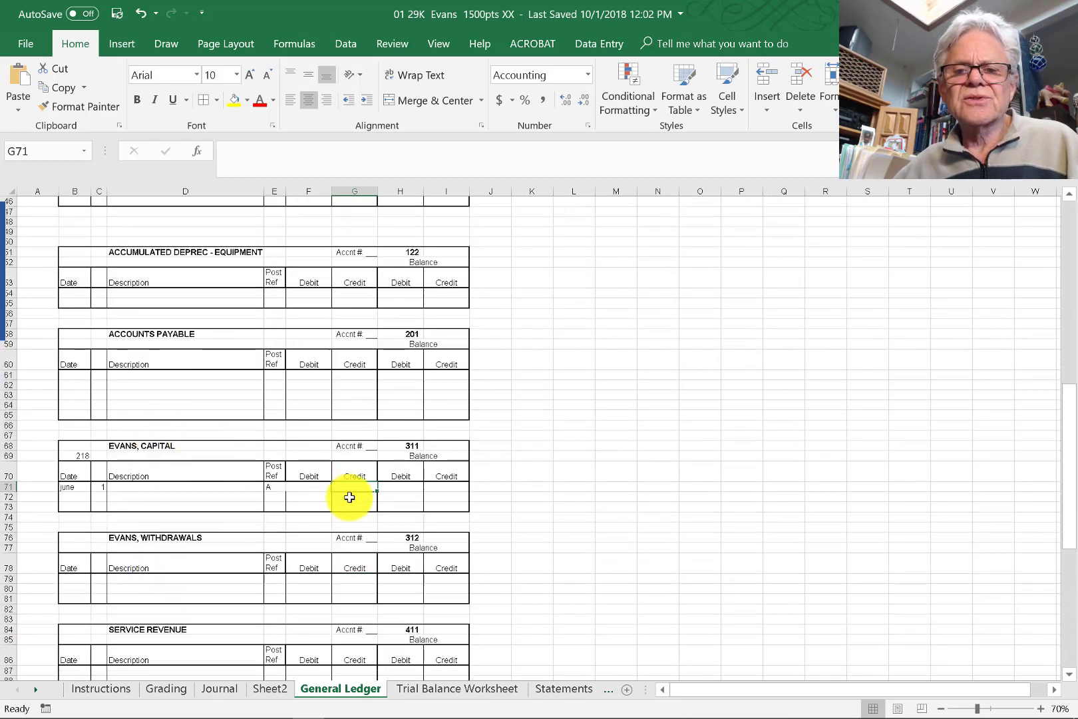
text(3)
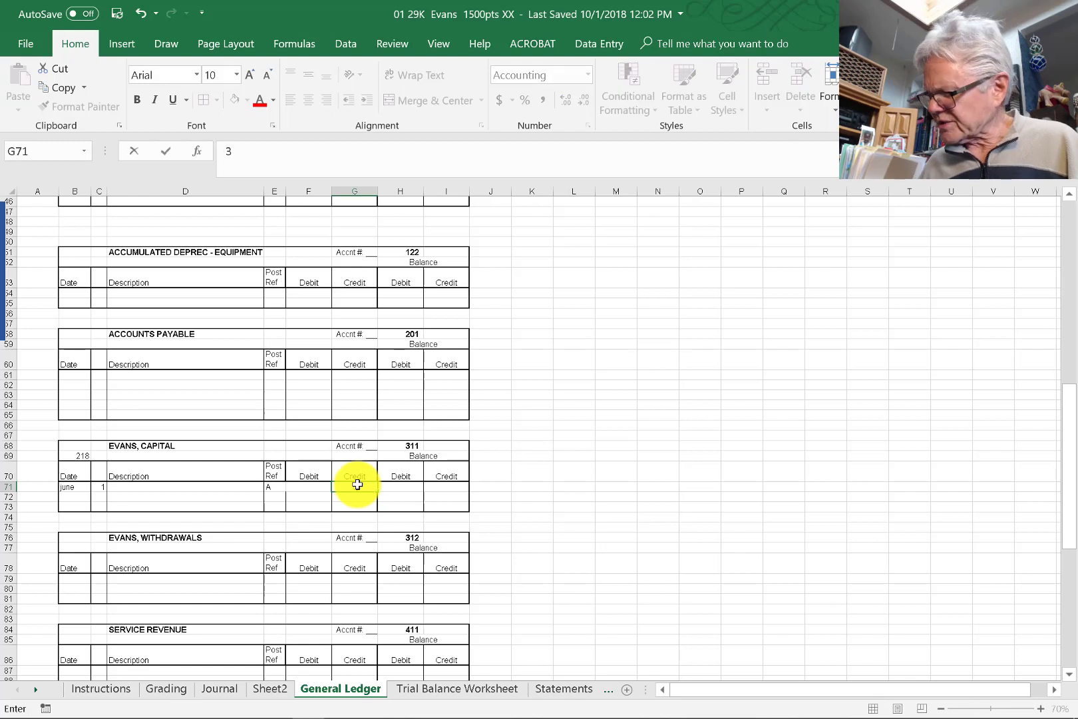
text(6,000)
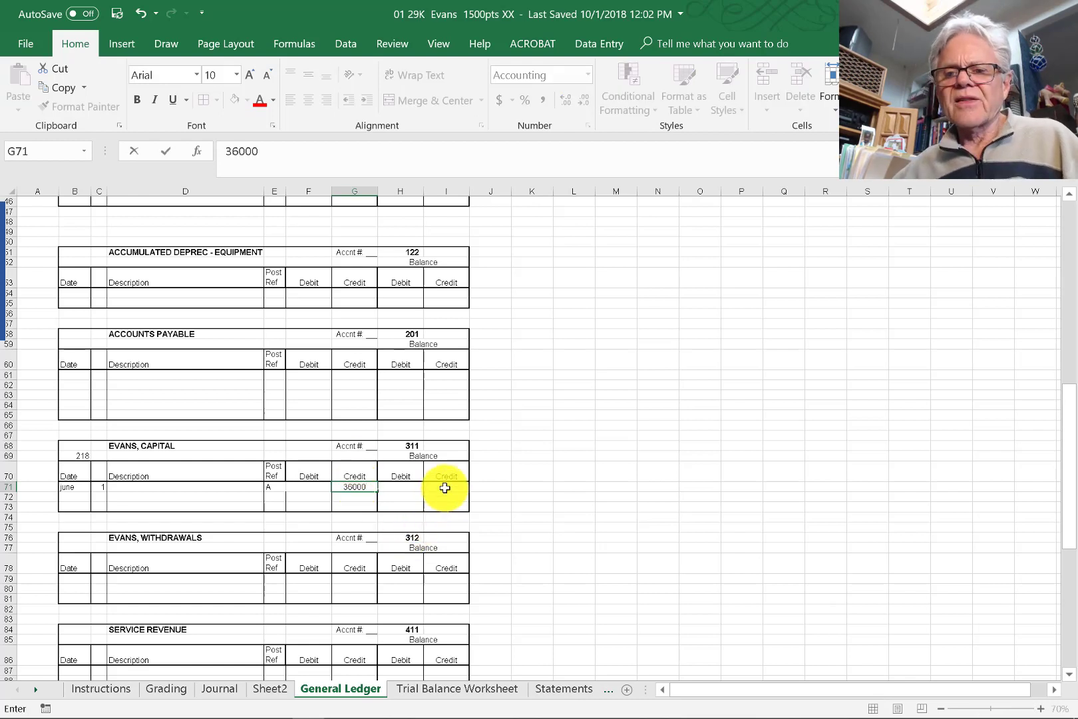
click(448, 485)
text(36000)
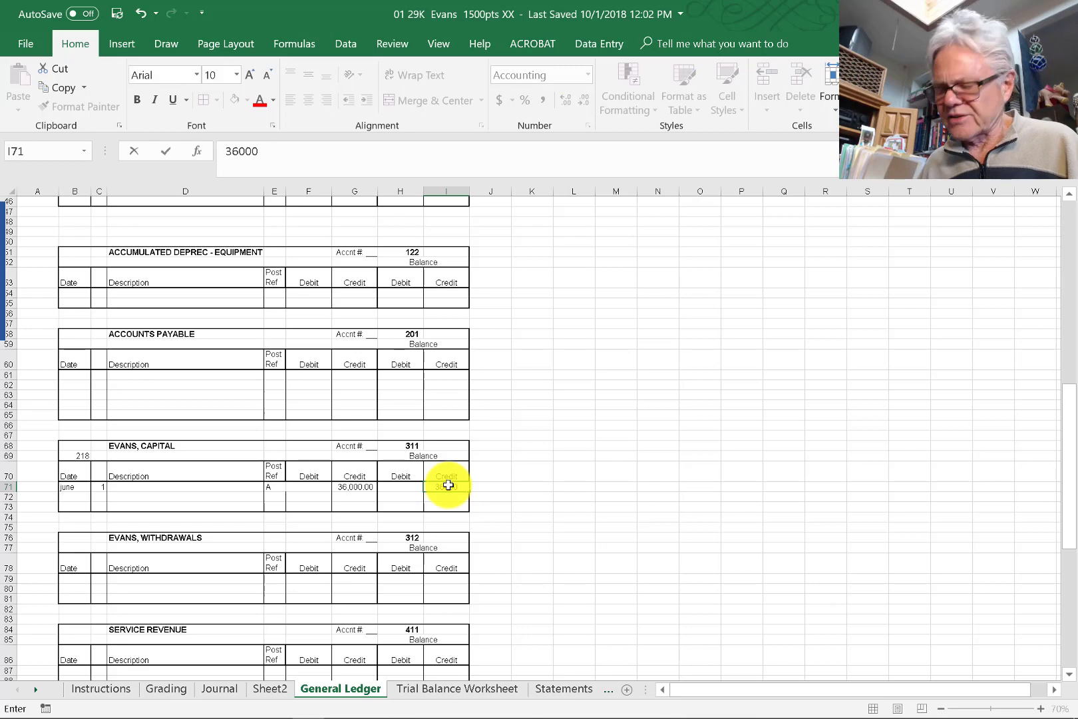
key(Return)
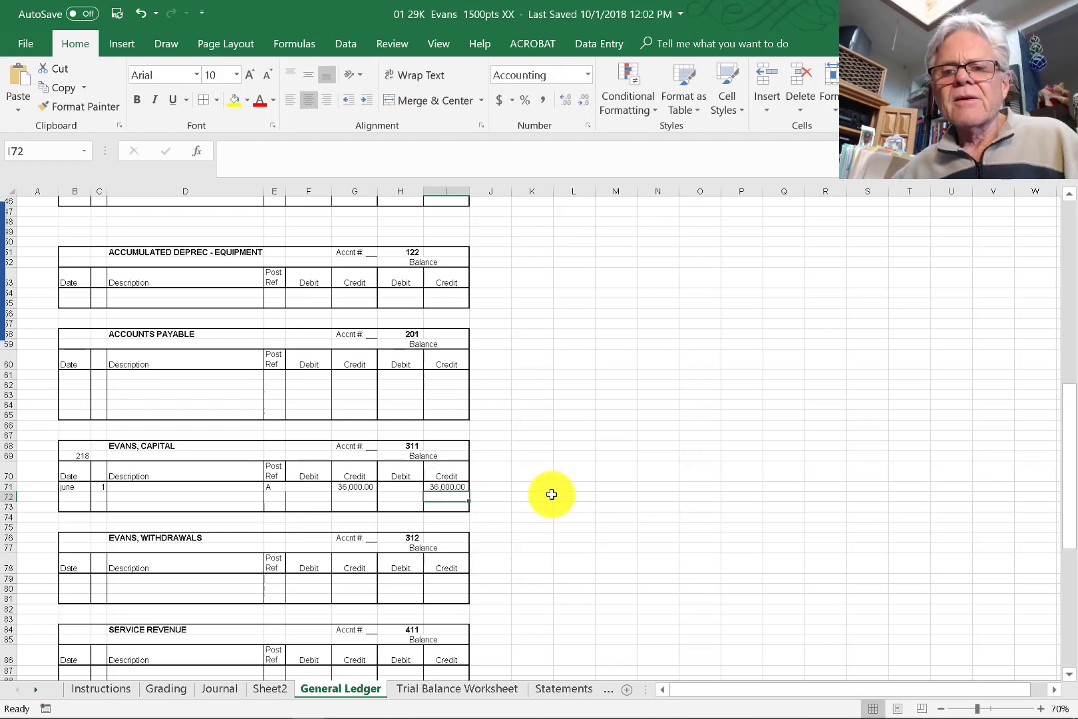
scroll(726, 494, up, 6)
scroll(727, 494, down, 7)
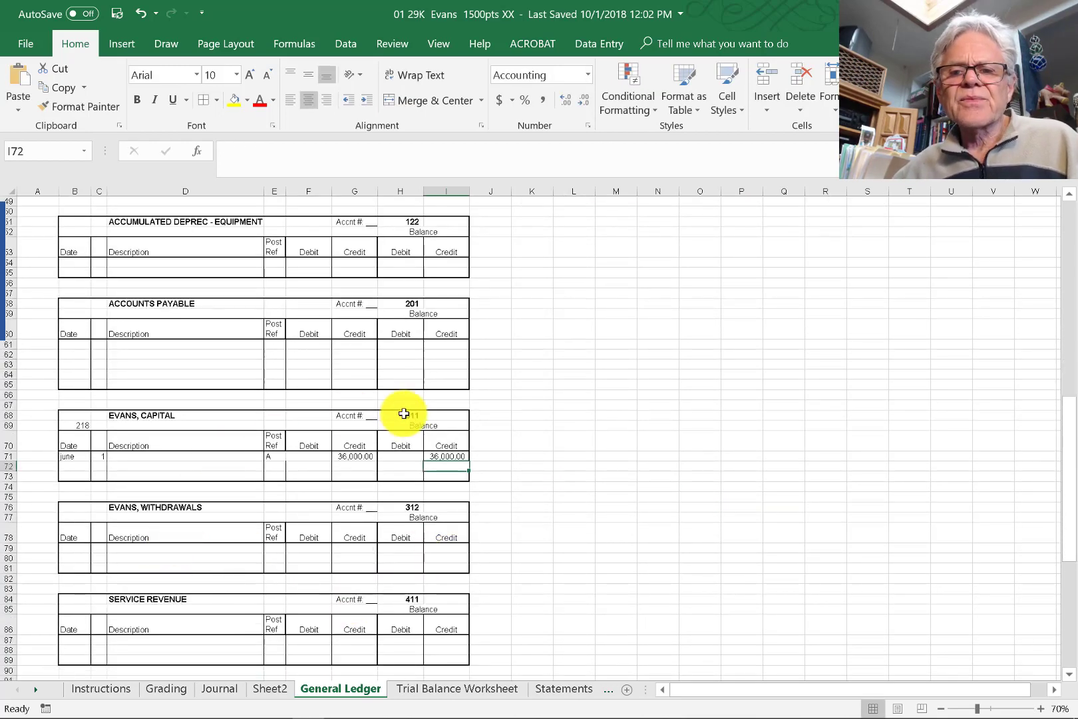
Enter 311 as the Journal post reference for entry A's Evans, Capital line.
click(224, 683)
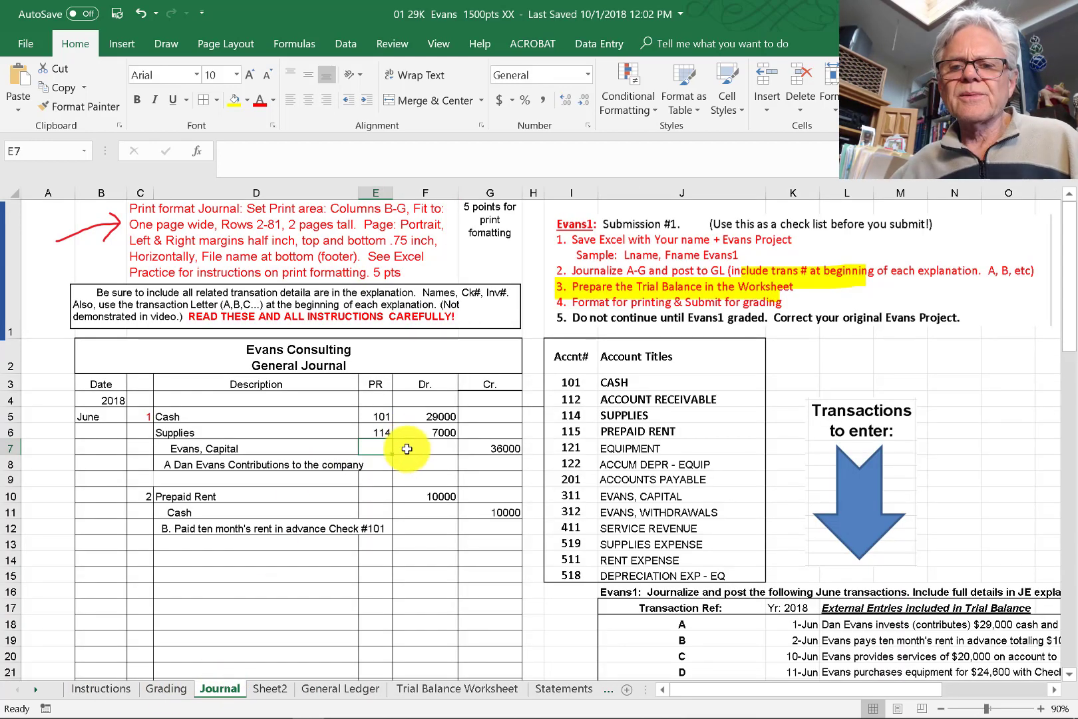
text(3)
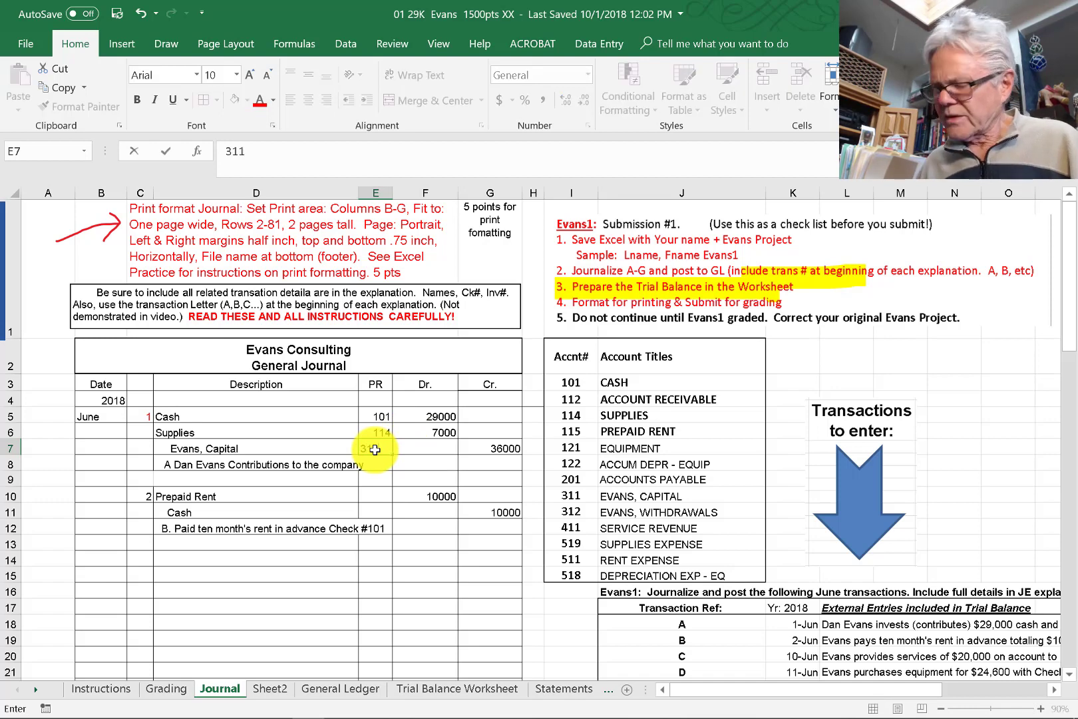
text(11)
key(Return)
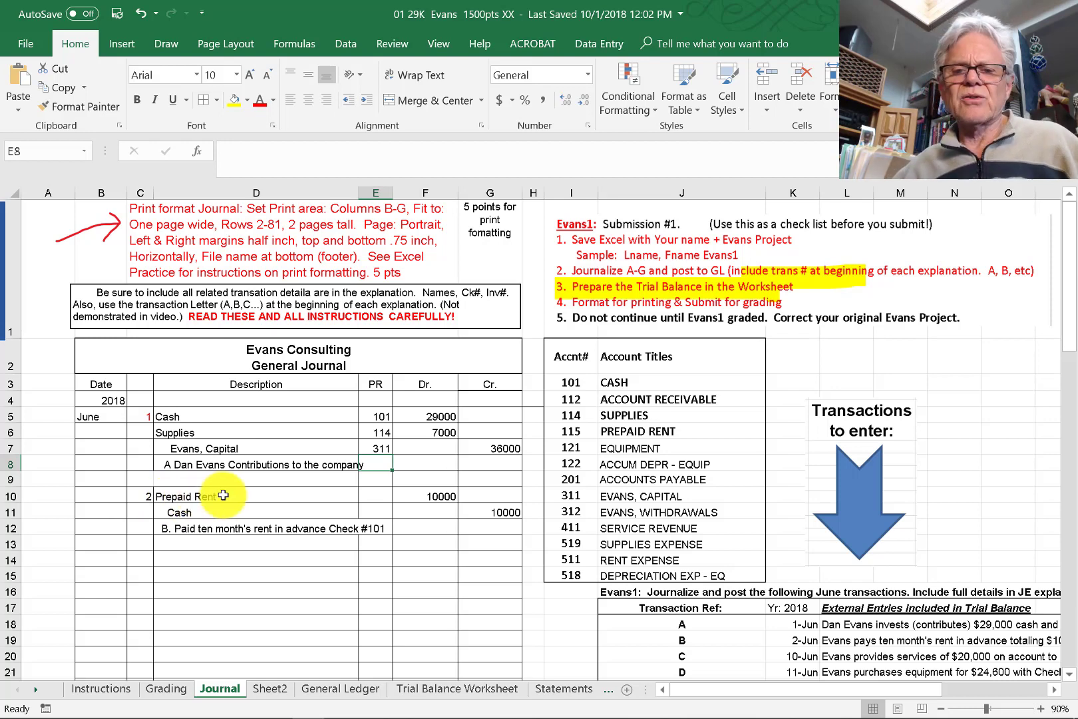
Fill in the Prepaid Rent ledger year, the date June 2 and post reference B.
click(341, 689)
scroll(627, 359, up, 12)
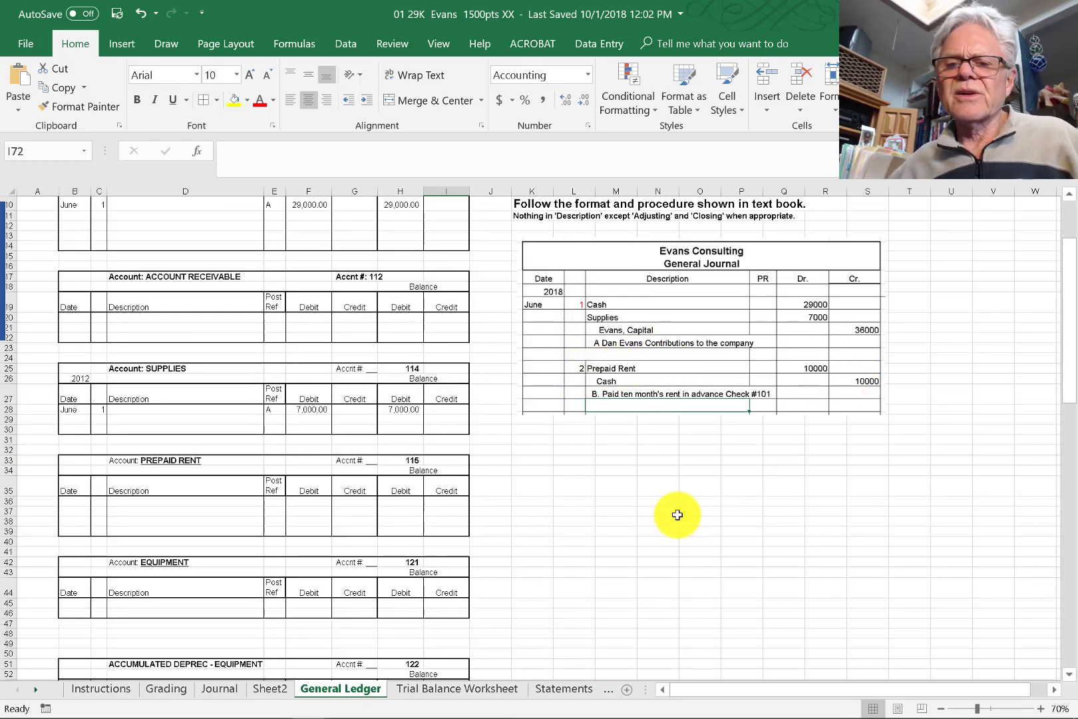
click(70, 501)
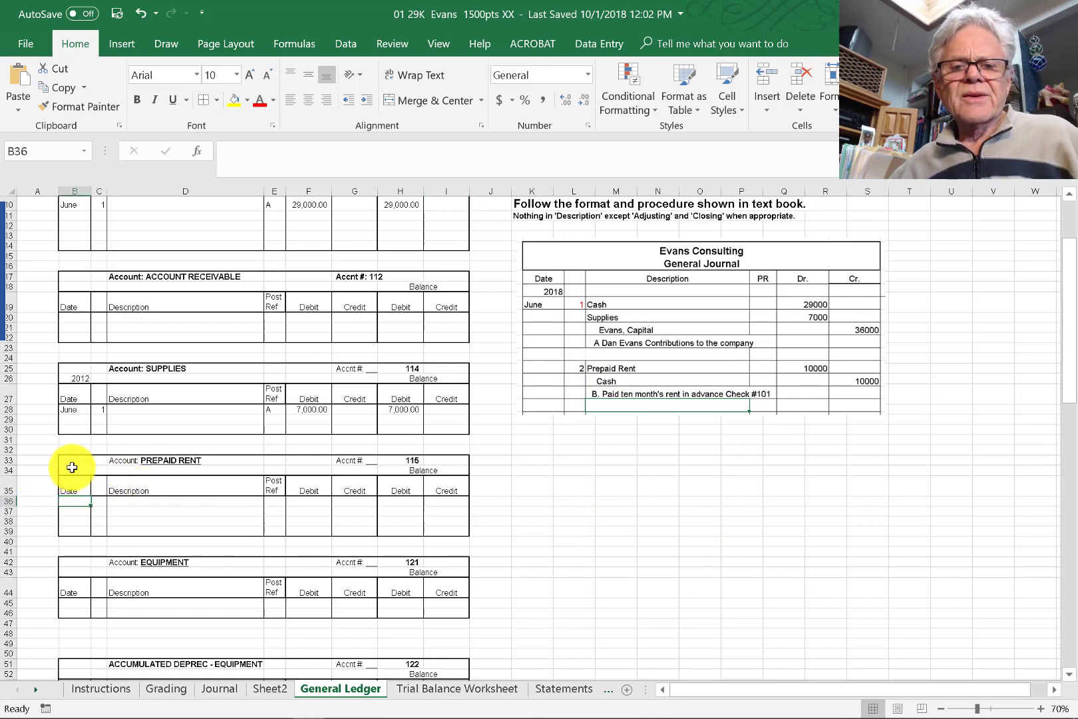
click(72, 474)
text(21)
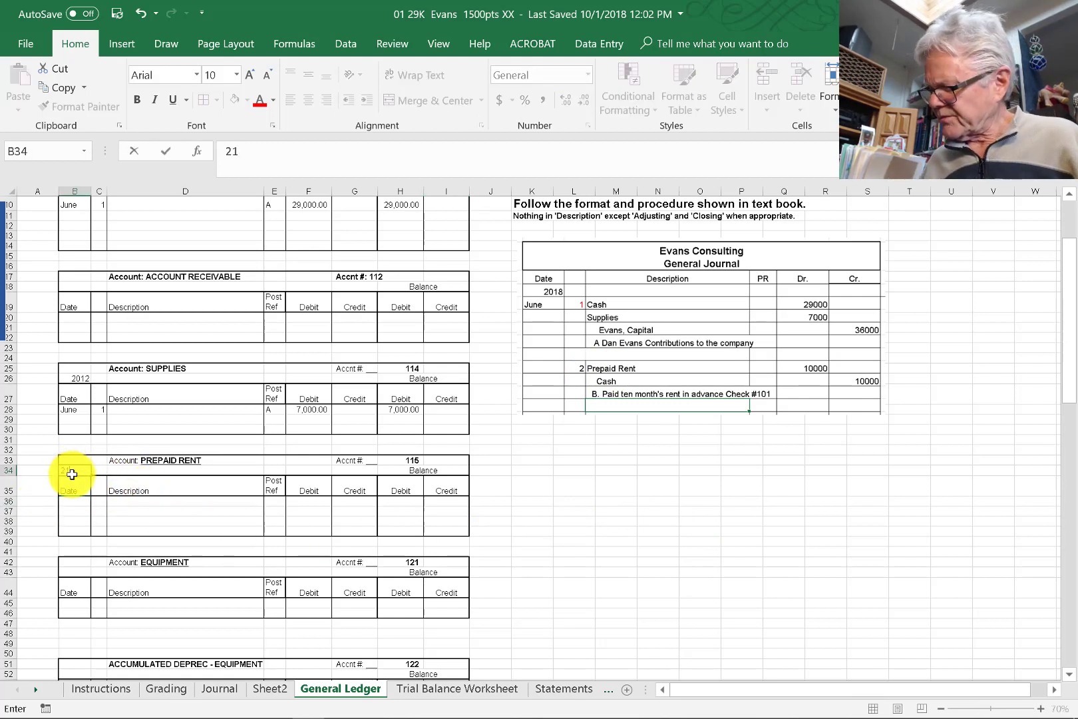
key(Return)
key(Return)
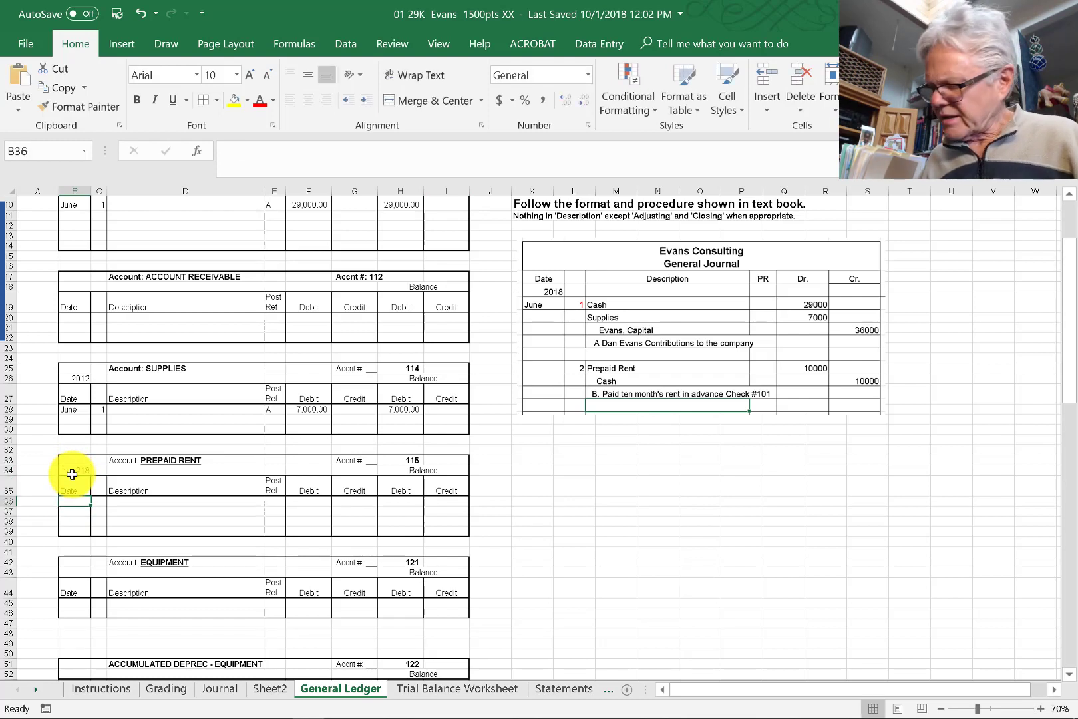
text(June)
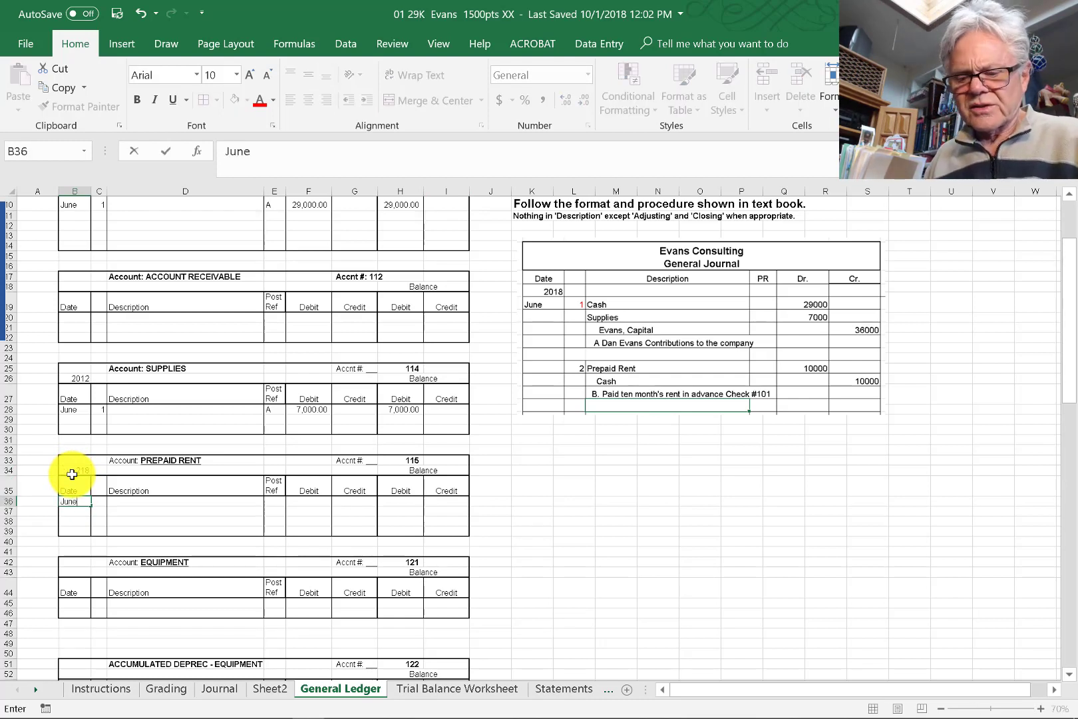
key(Tab)
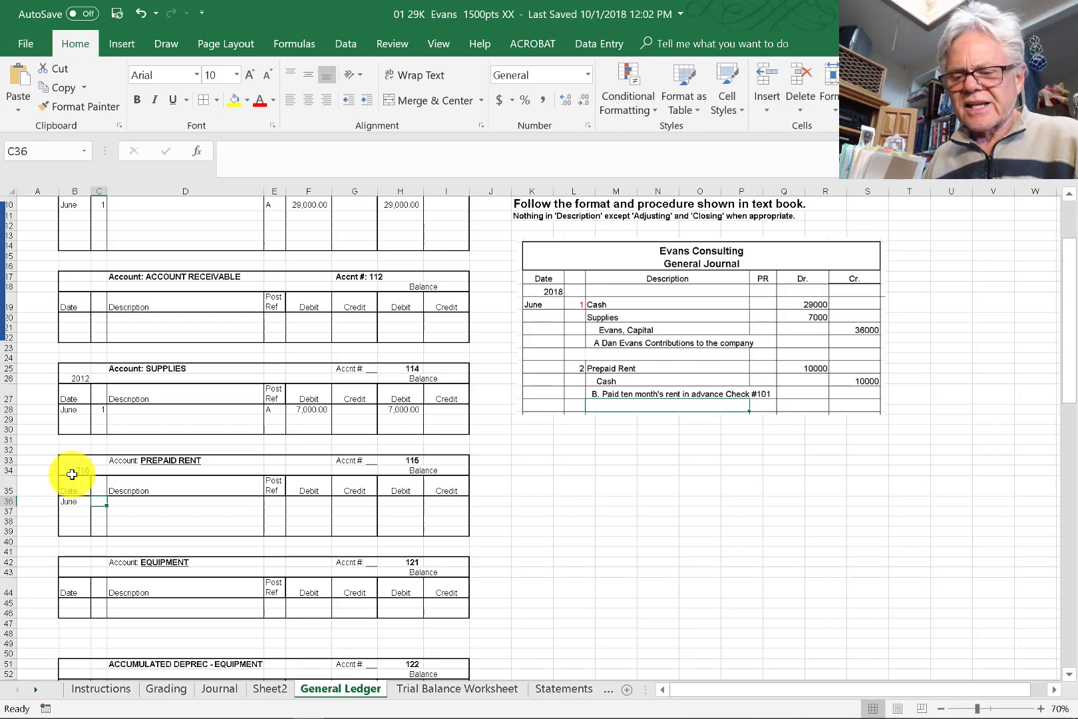
text(2)
key(Tab)
key(Tab)
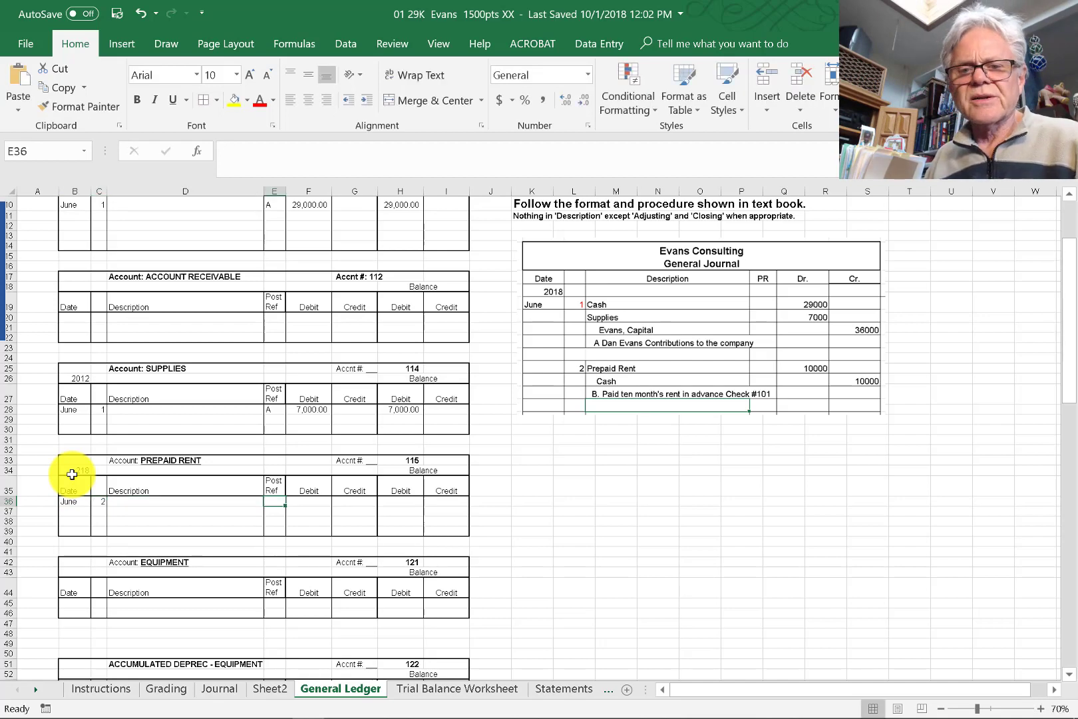
text(B)
key(Tab)
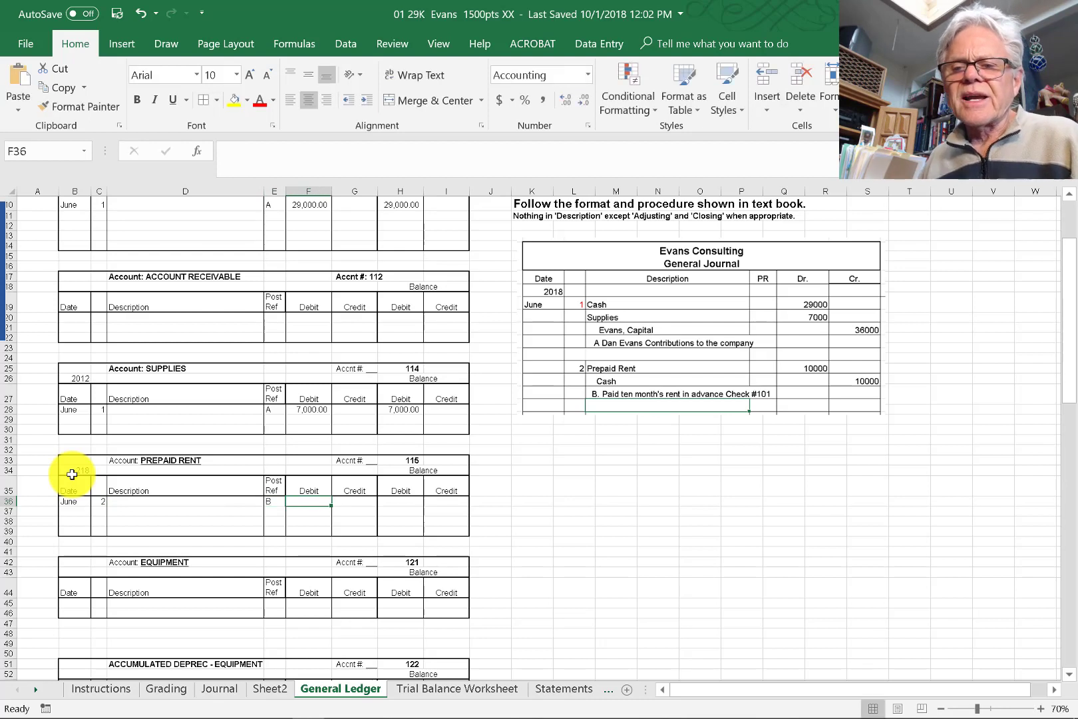
Enter a 10,000.00 debit and a 10,000.00 debit balance for Prepaid Rent.
text(10000)
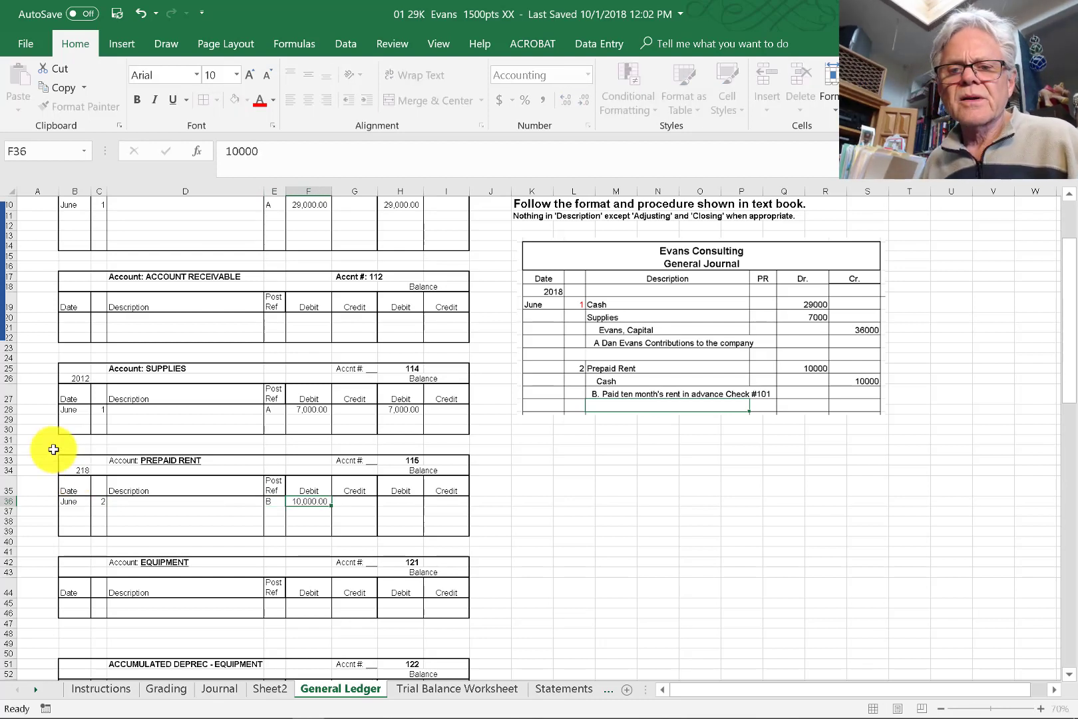
key(Tab)
key(Tab)
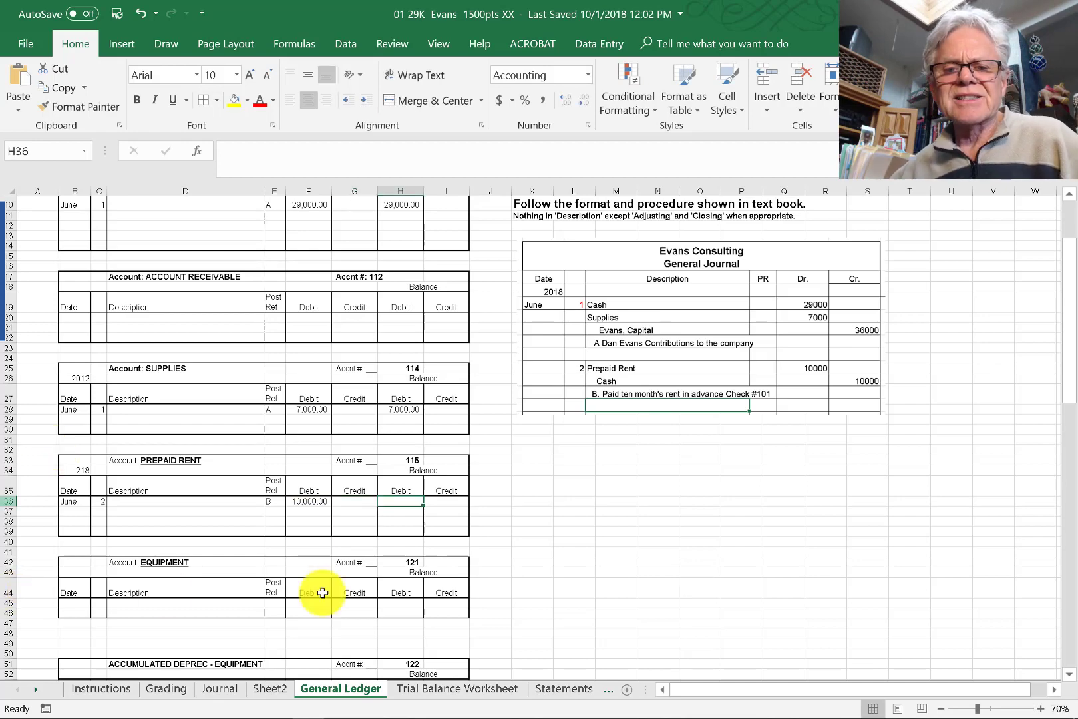
text(10000)
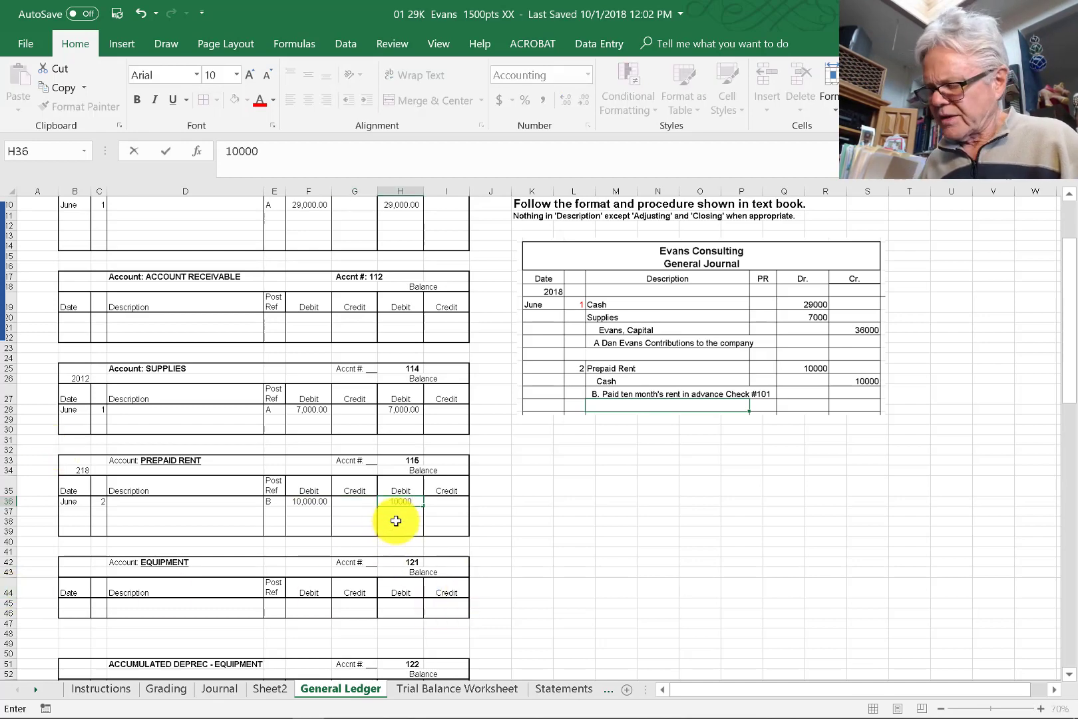
key(Return)
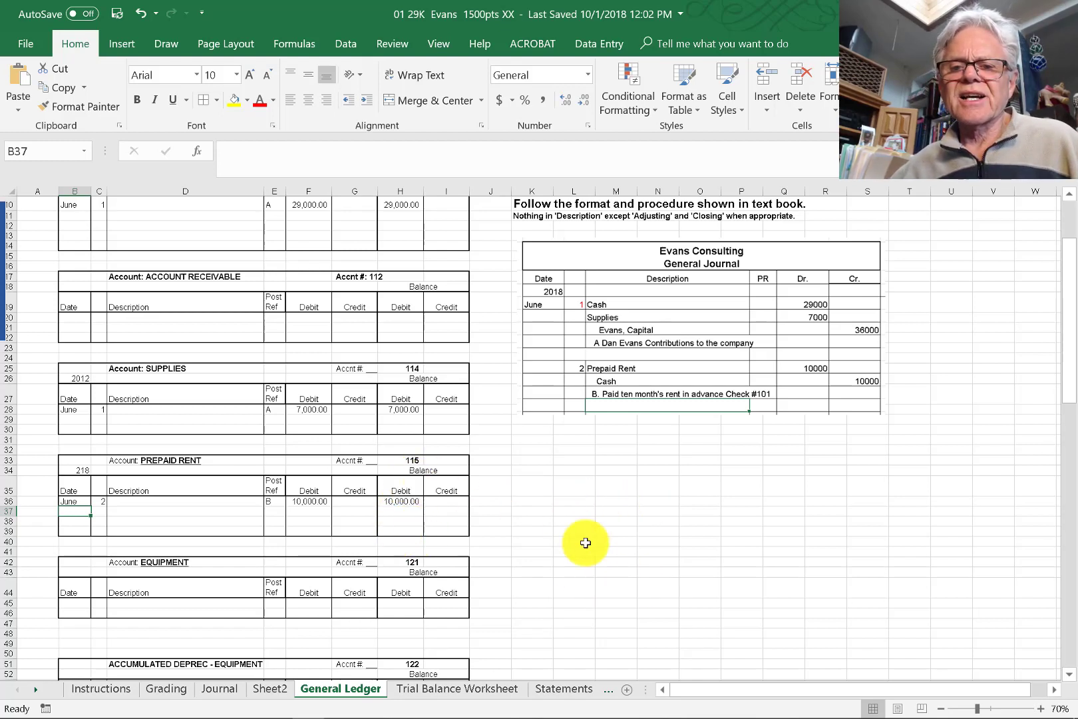
Enter 115 as the Journal post reference for entry B's Prepaid Rent line.
click(209, 684)
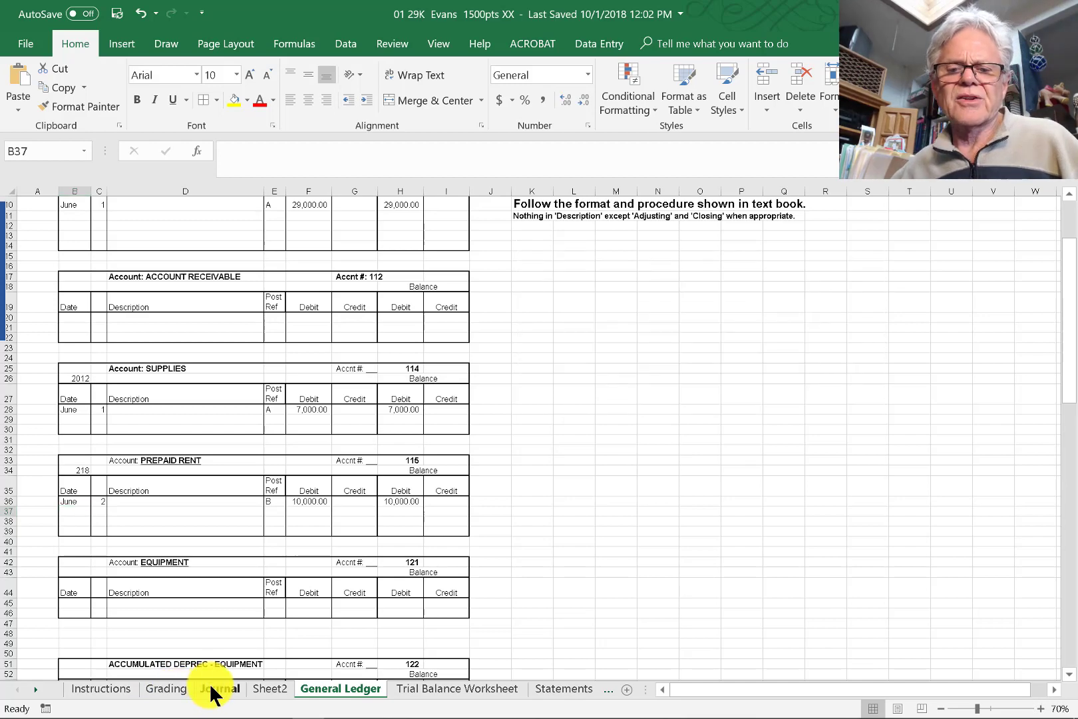
click(377, 491)
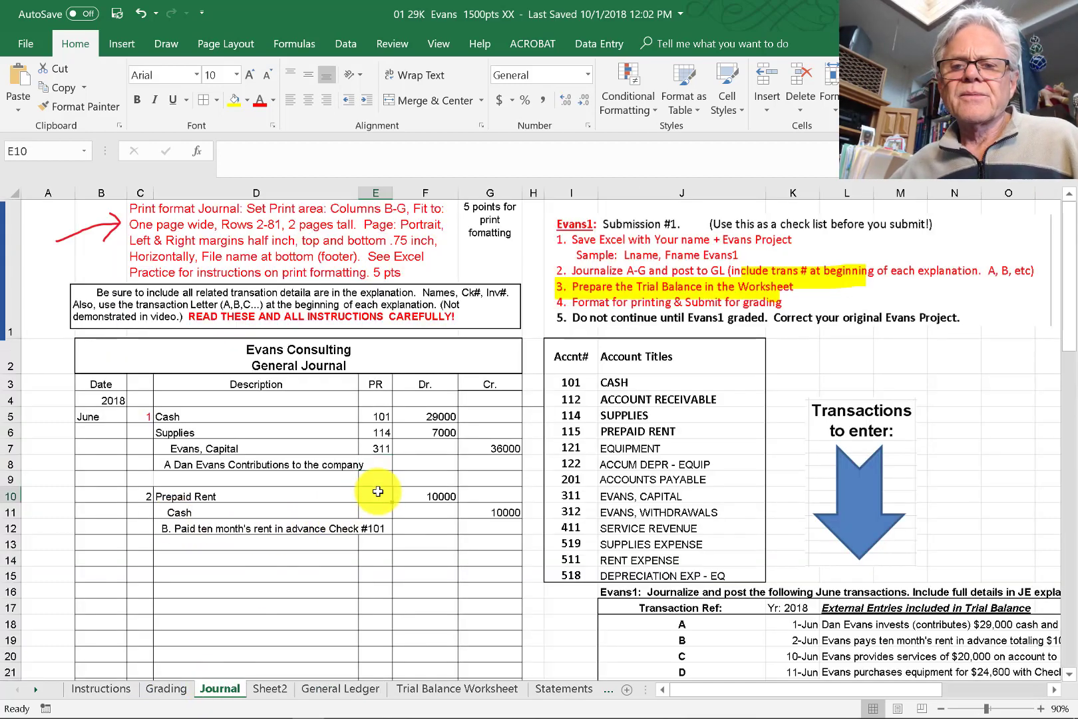
text(115)
key(Return)
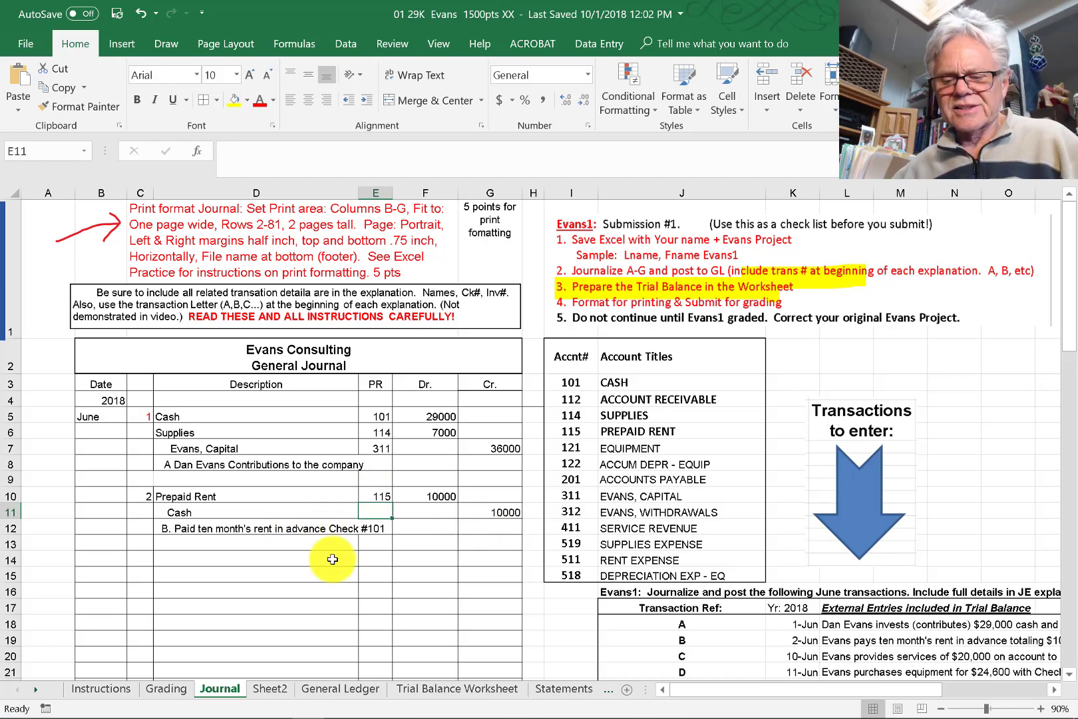
Post day 2, reference B, a 10,000.00 credit and a 19,000.00 balance to Cash.
click(333, 693)
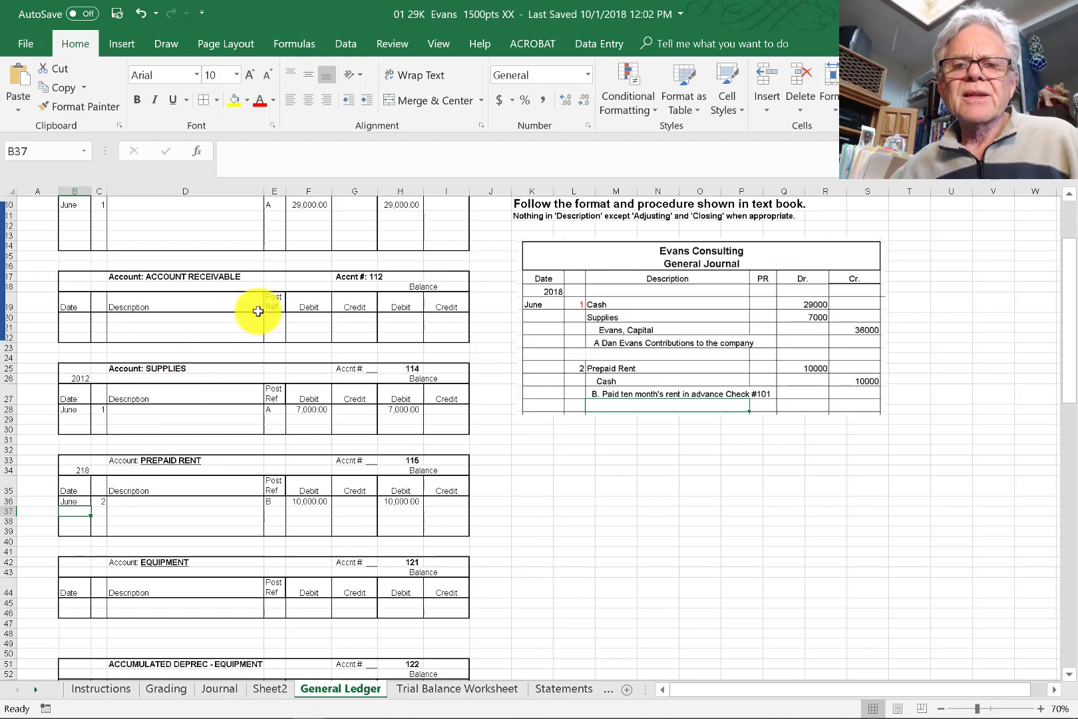
scroll(259, 312, up, 3)
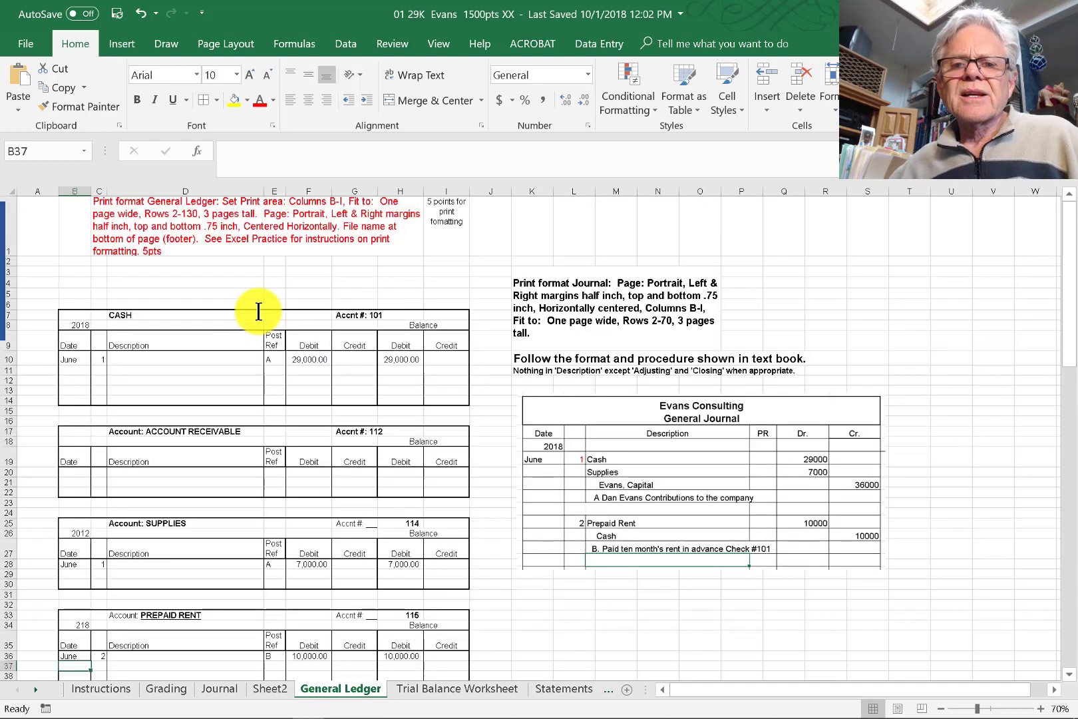
click(100, 371)
text(2)
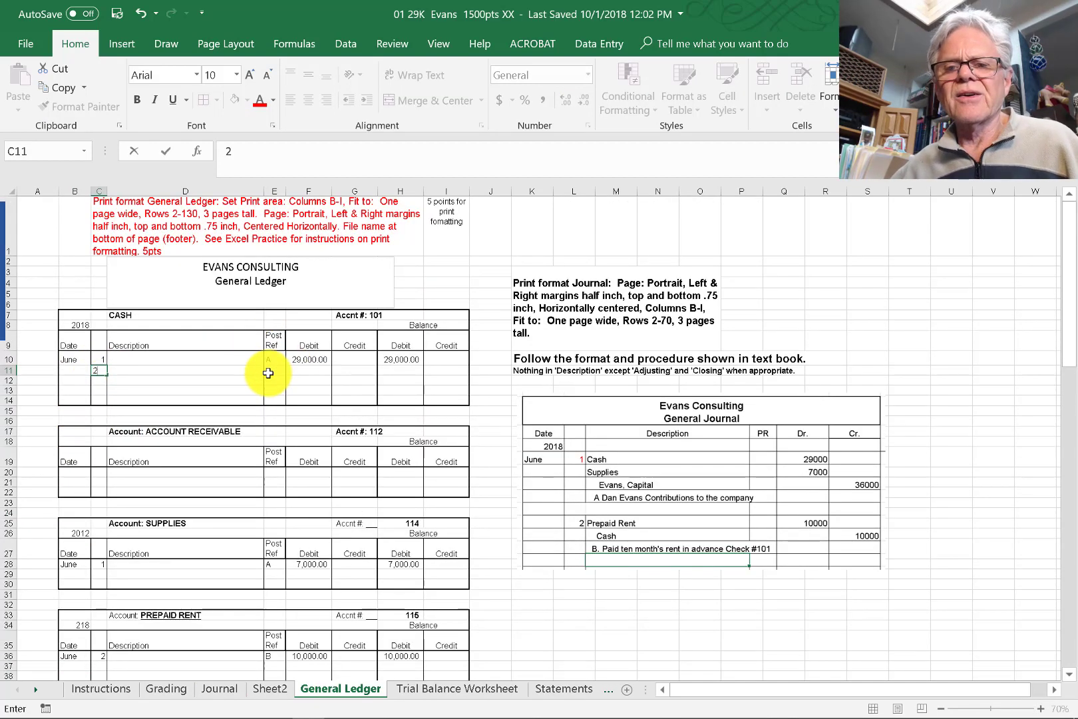
click(274, 369)
text(b)
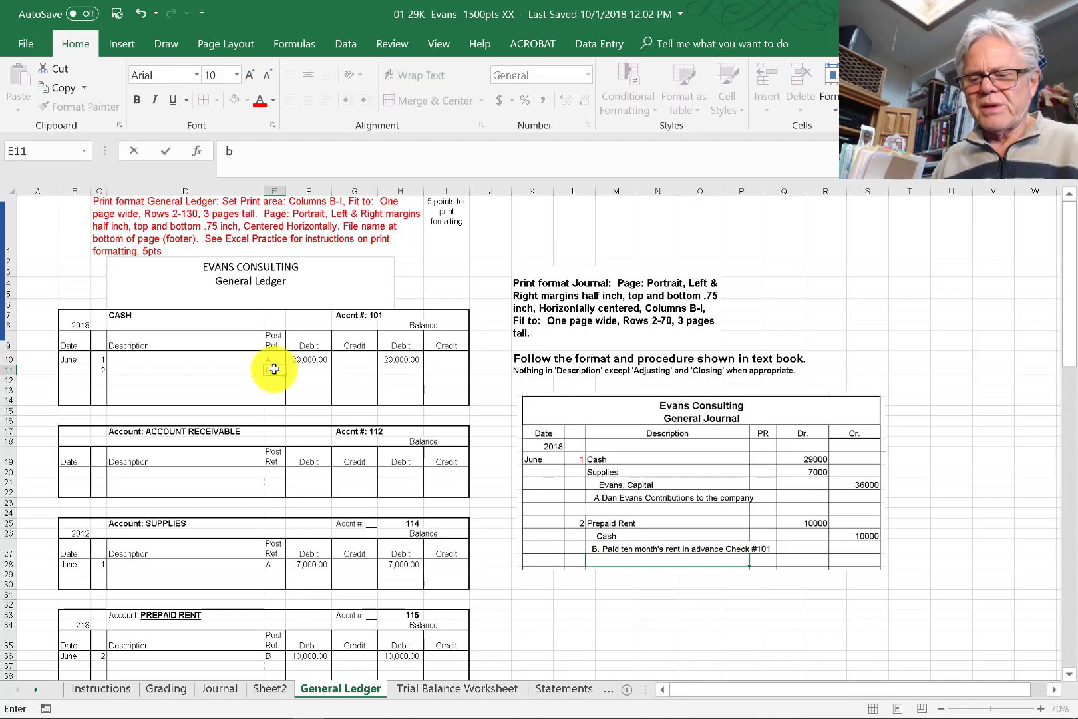
key(Tab)
key(Tab)
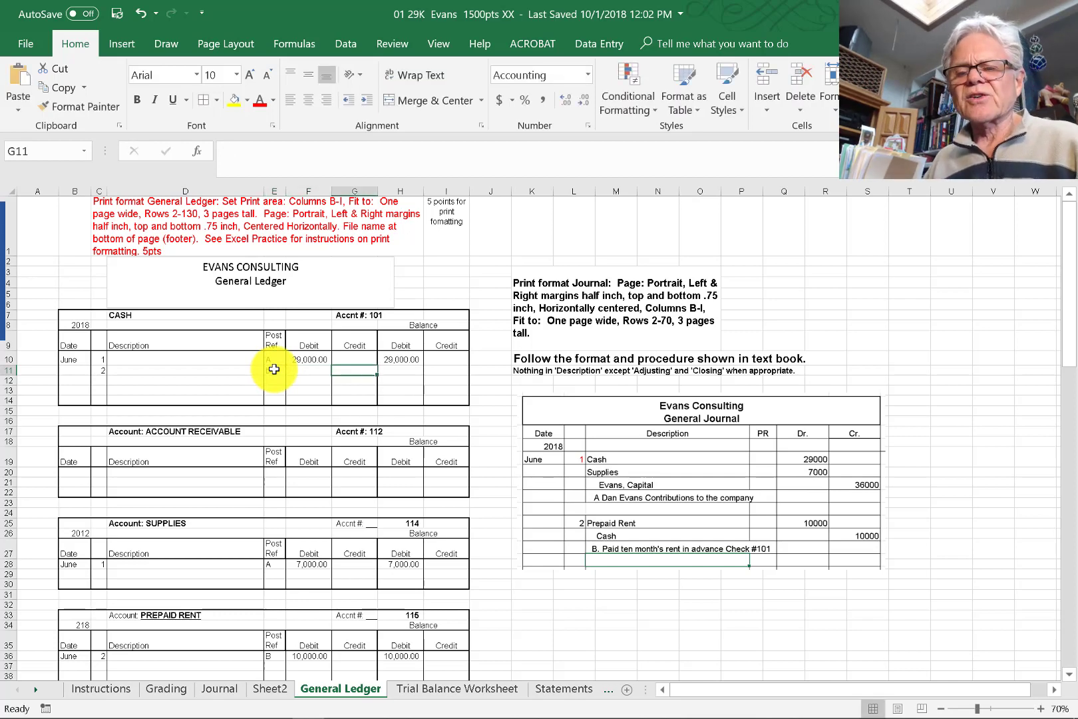
text(10000)
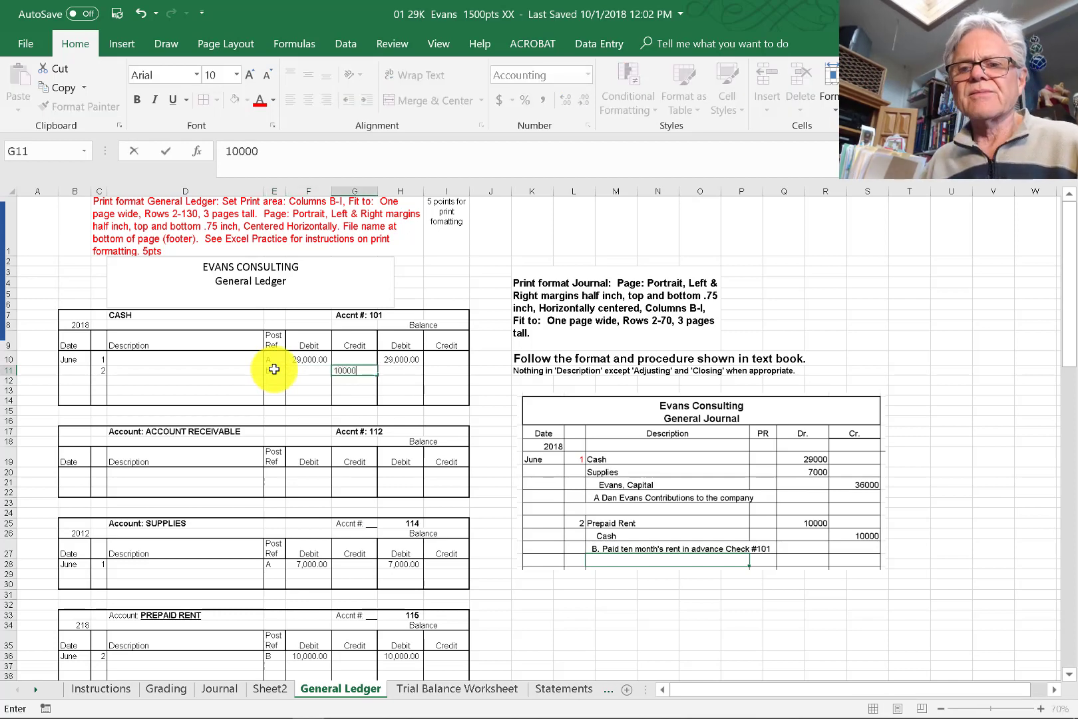
key(Tab)
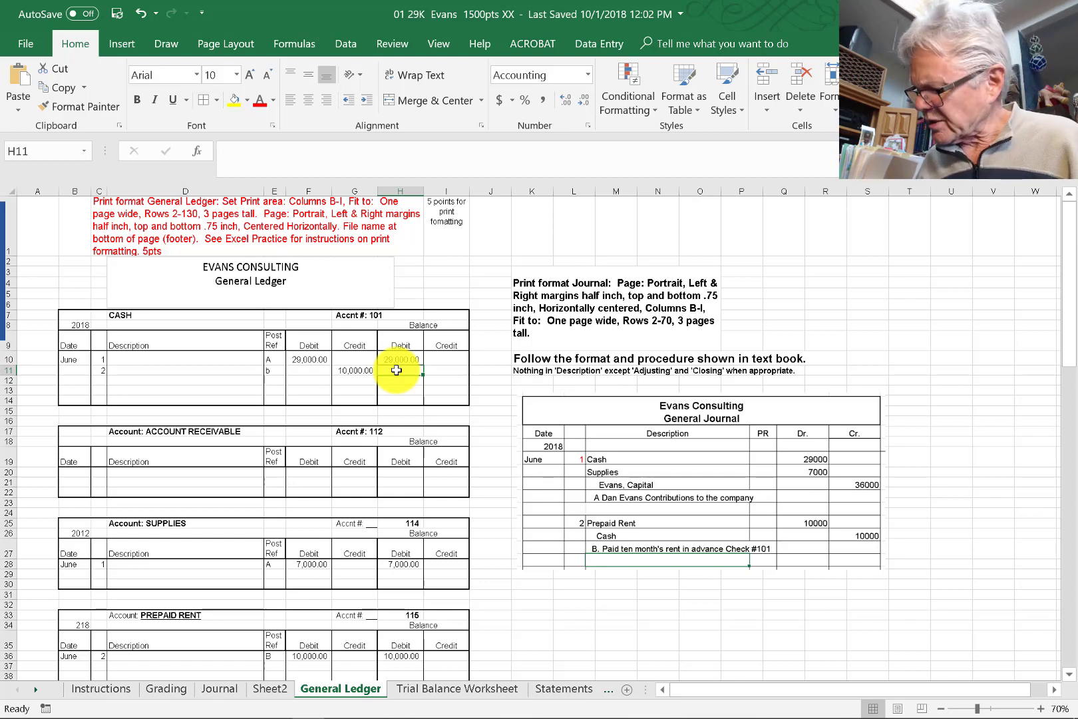
text(19000)
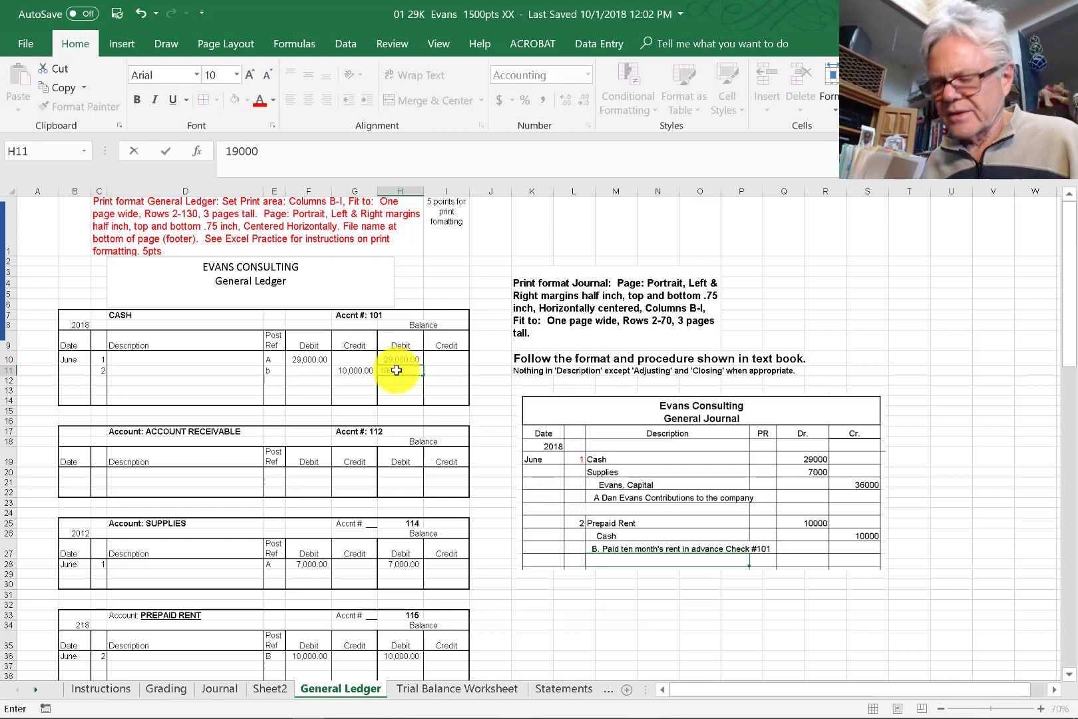
key(Return)
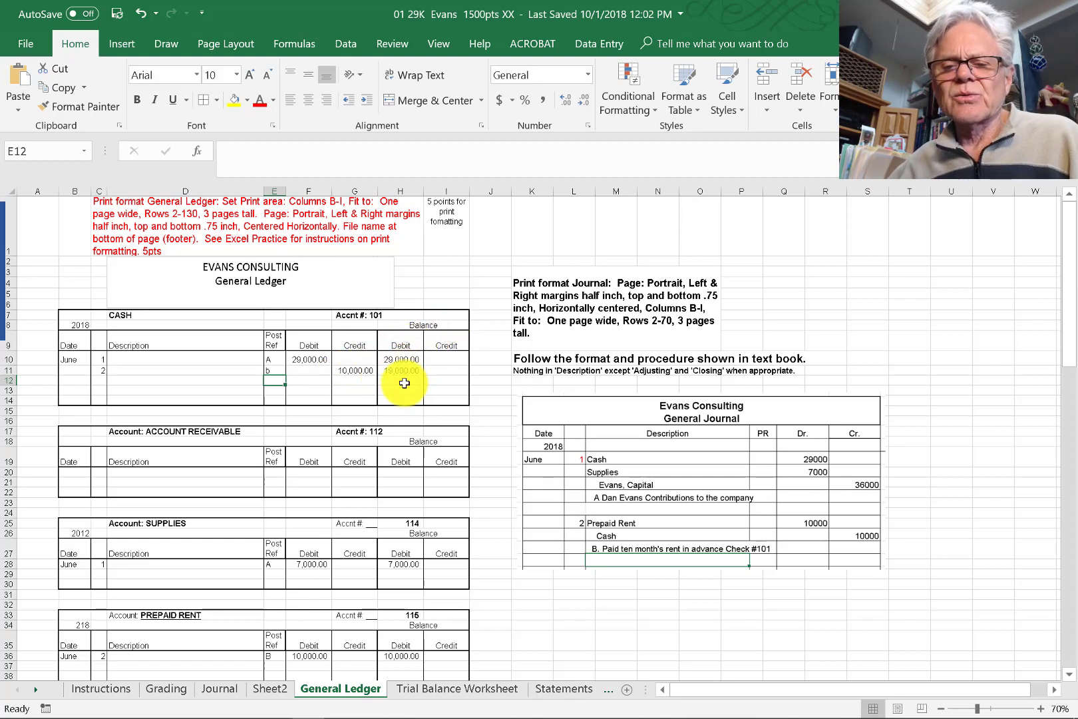
Correct the Cash entry's post reference to a capital B.
click(903, 319)
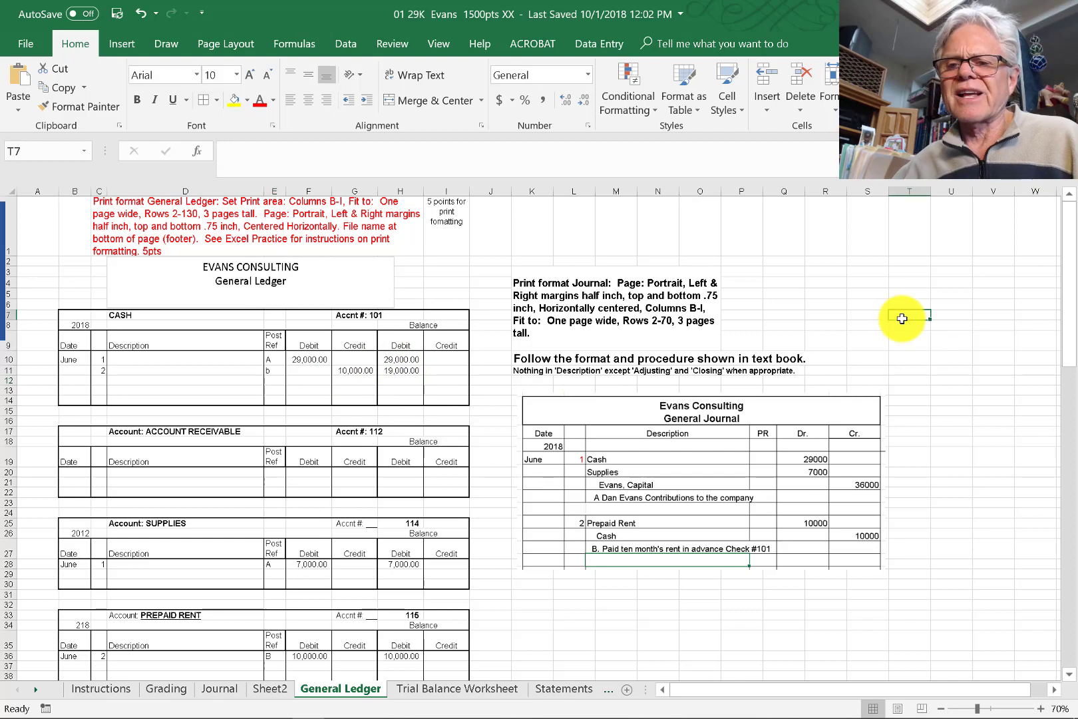
click(276, 374)
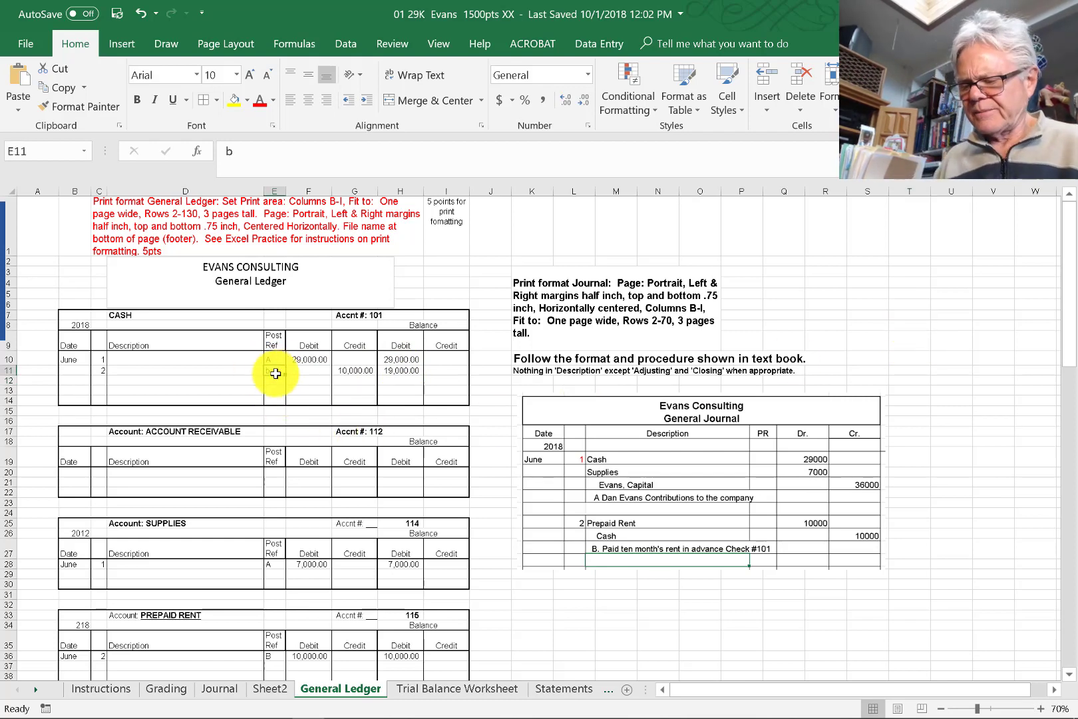
text(B)
key(Return)
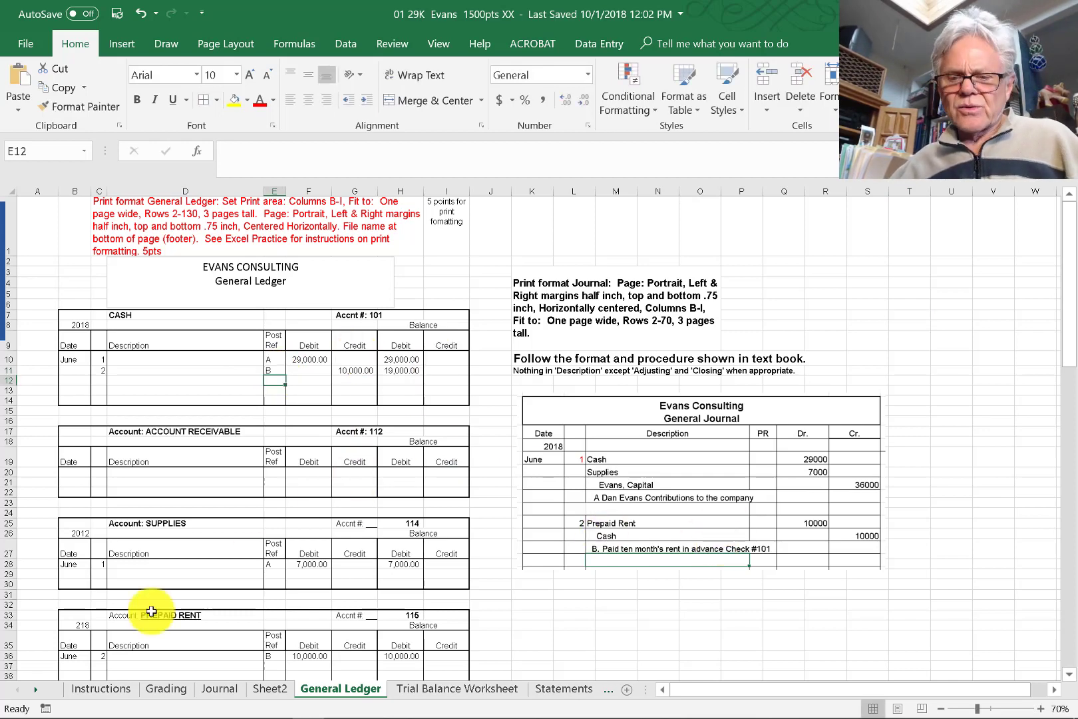
Enter 101 as the Journal post reference for entry B's Cash line, then return to the General Ledger.
click(219, 689)
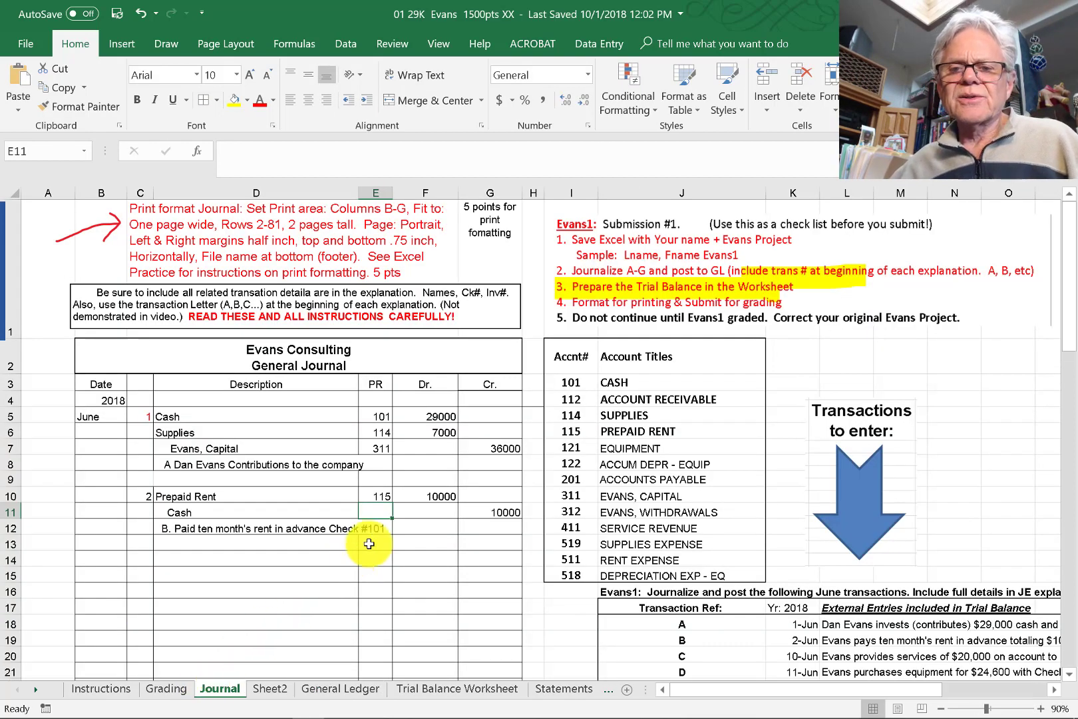
text(101)
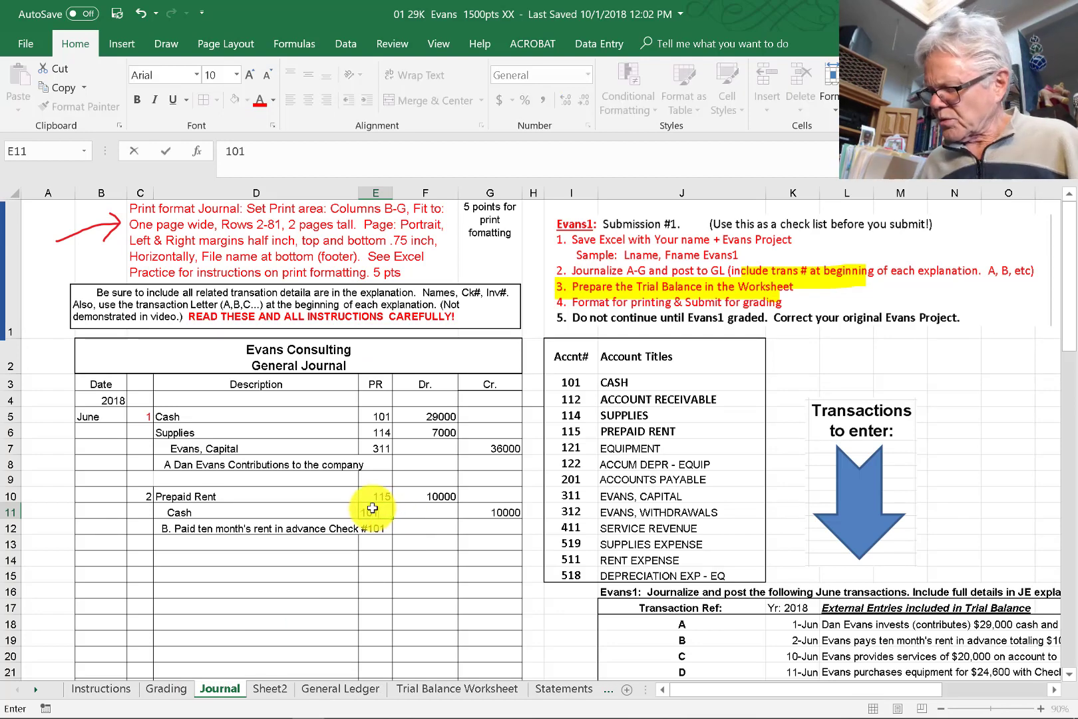
key(Return)
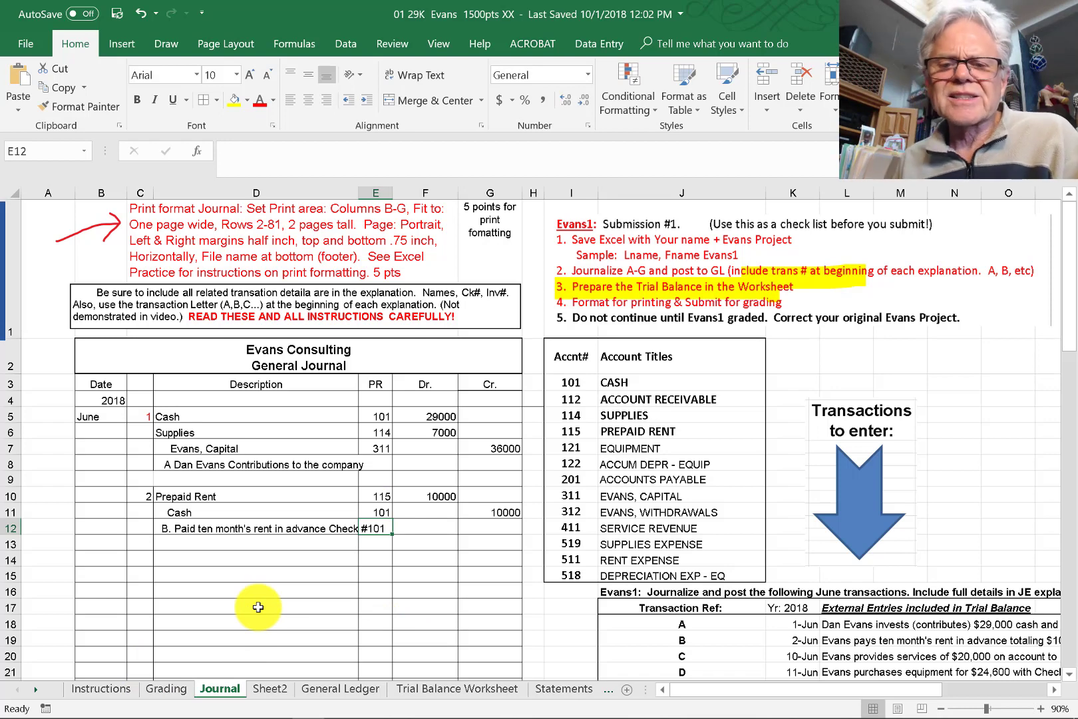
click(333, 694)
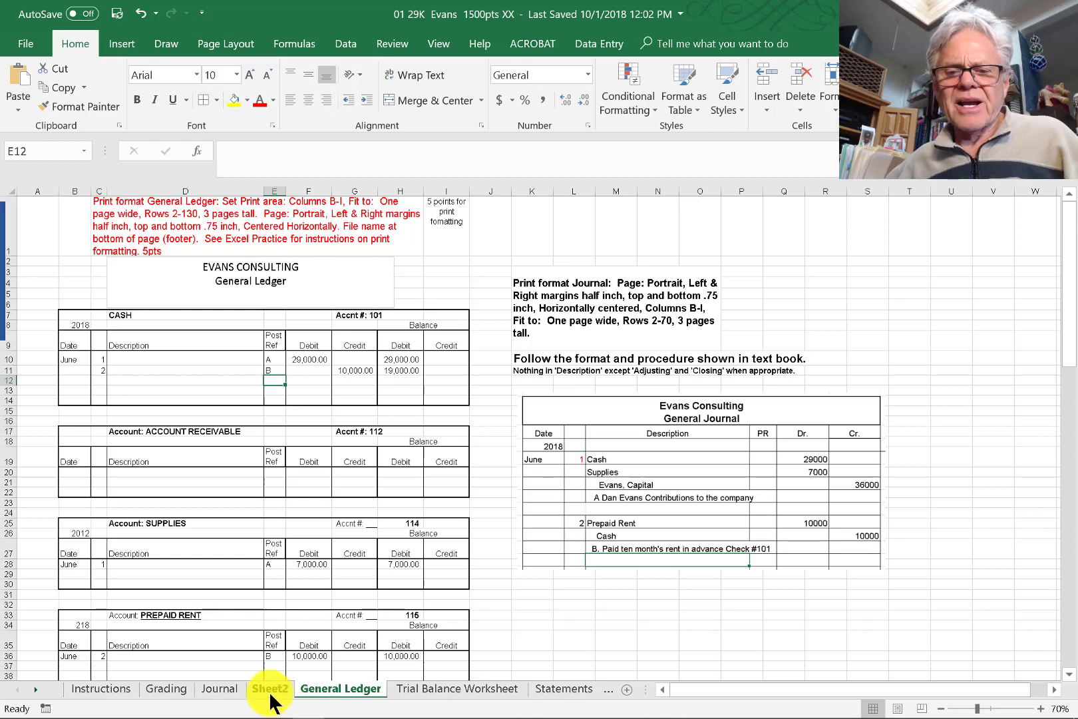
Display the Journal sheet with entries A and B fully referenced.
click(212, 690)
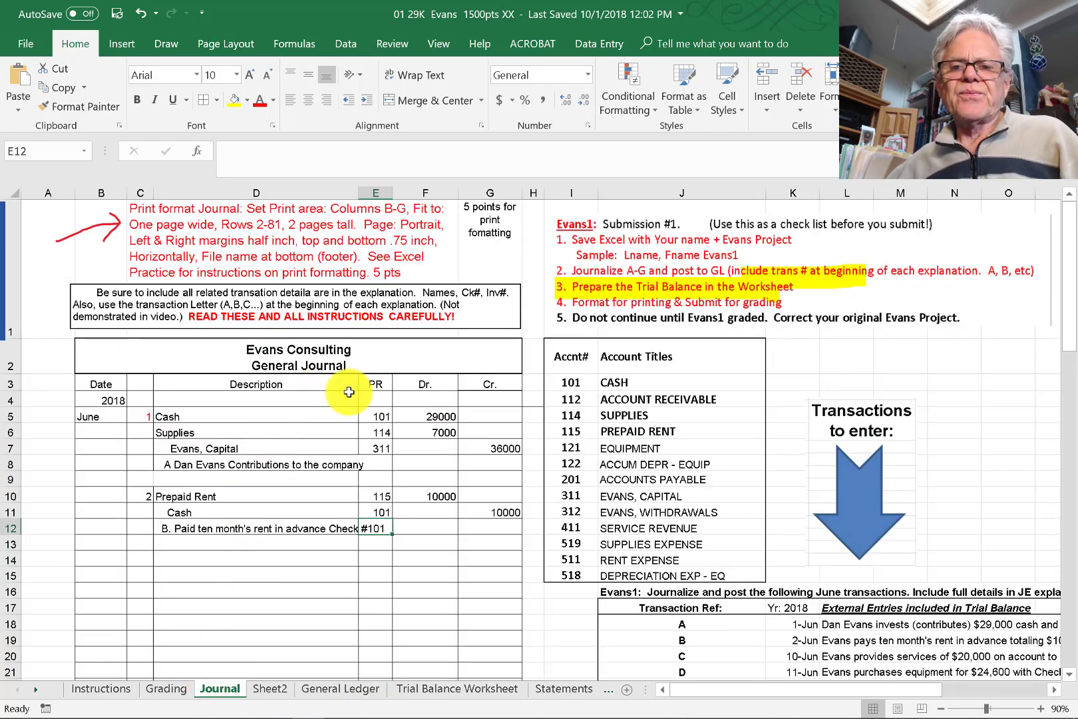